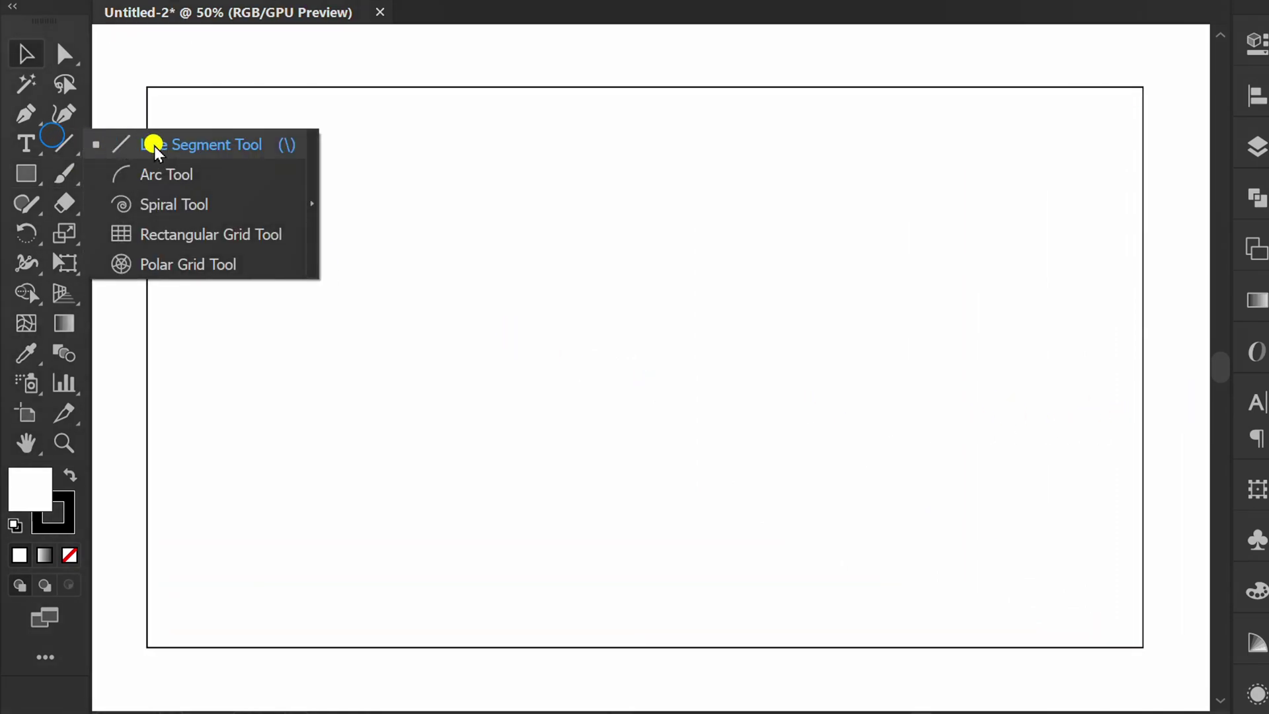
- Create a 200 pt horizontal line at a 0° angle
left_click(549, 334)
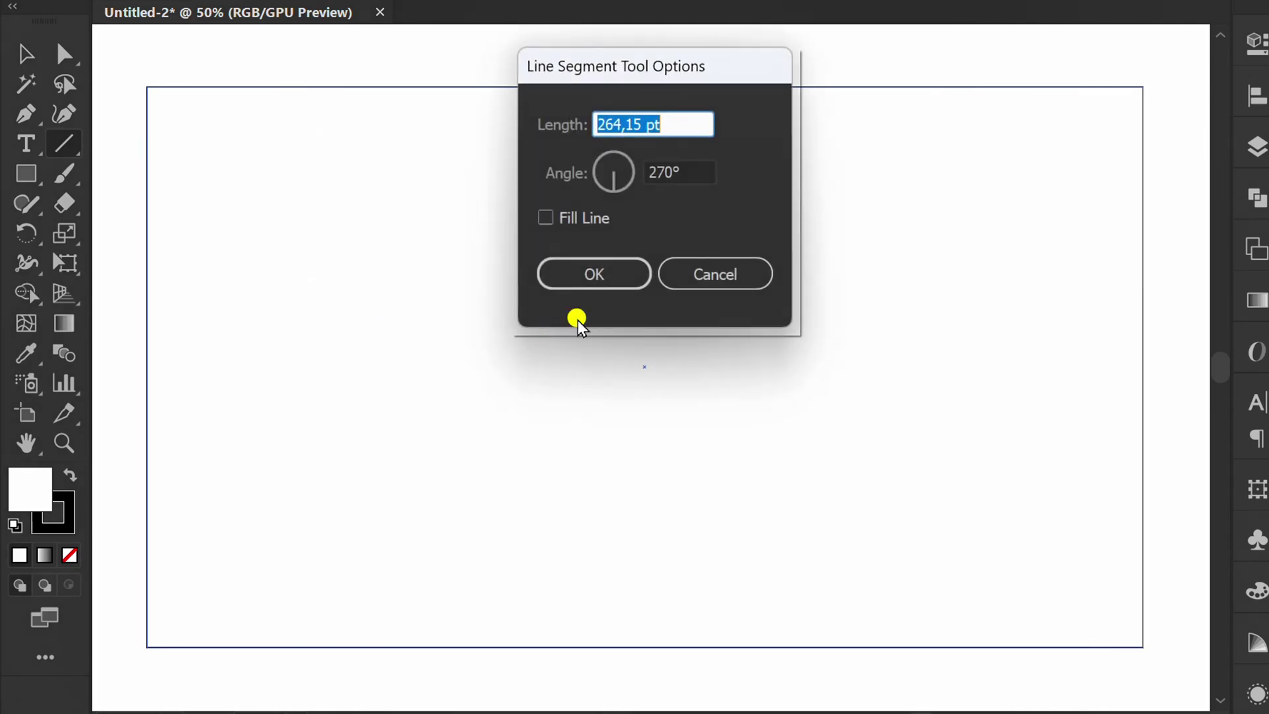
type("200")
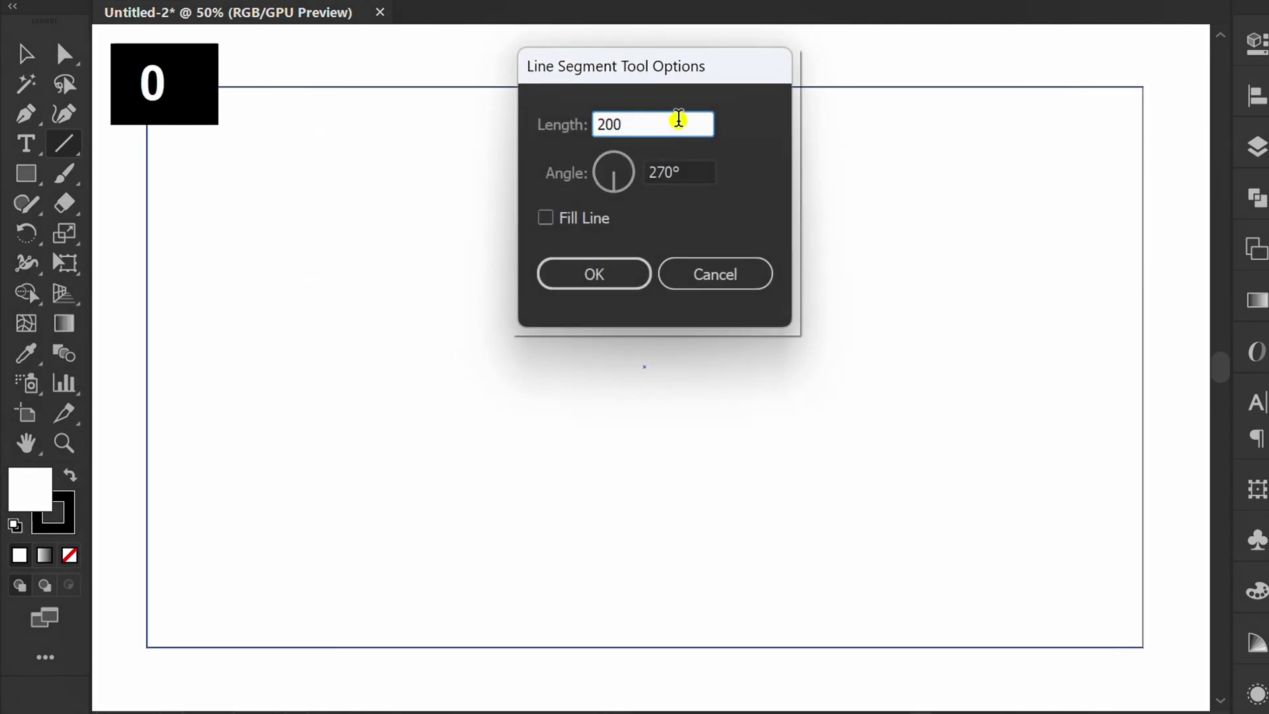
left_click(693, 170)
type("0")
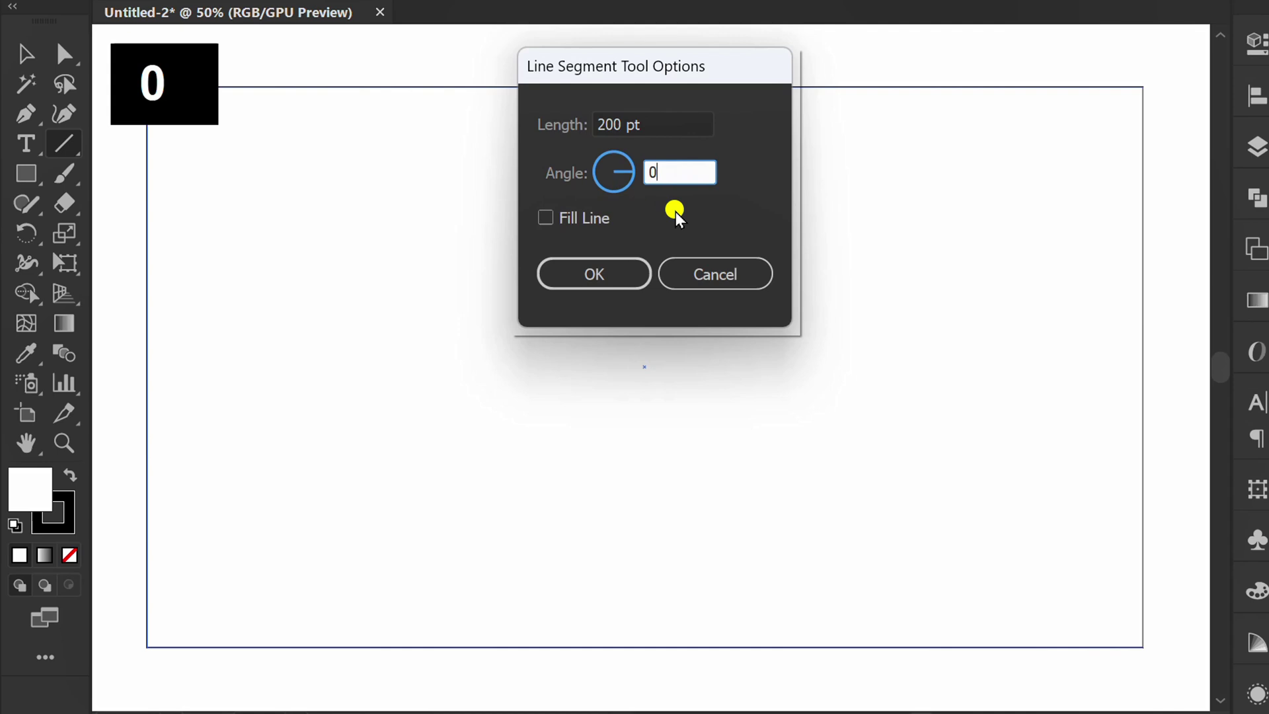
left_click(610, 275)
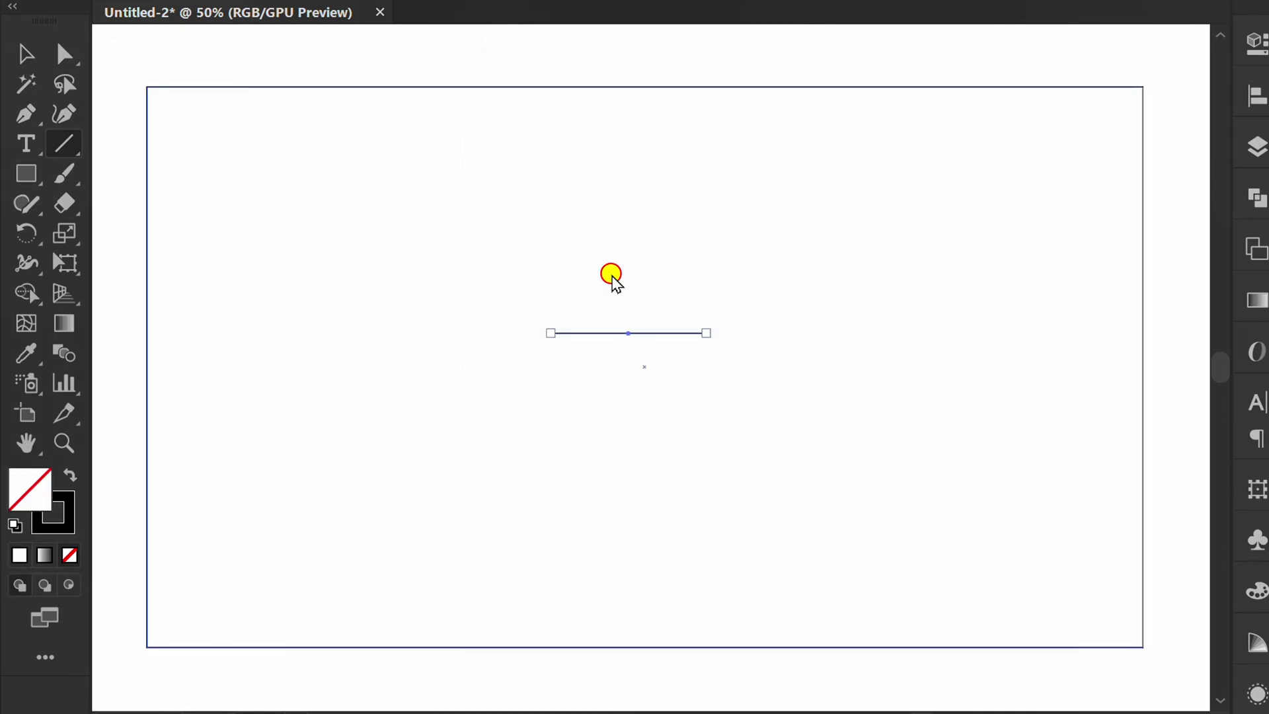
- Centre the line horizontally and vertically on the artboard, then deselect it
left_click(1256, 96)
left_click(918, 139)
left_click(1073, 139)
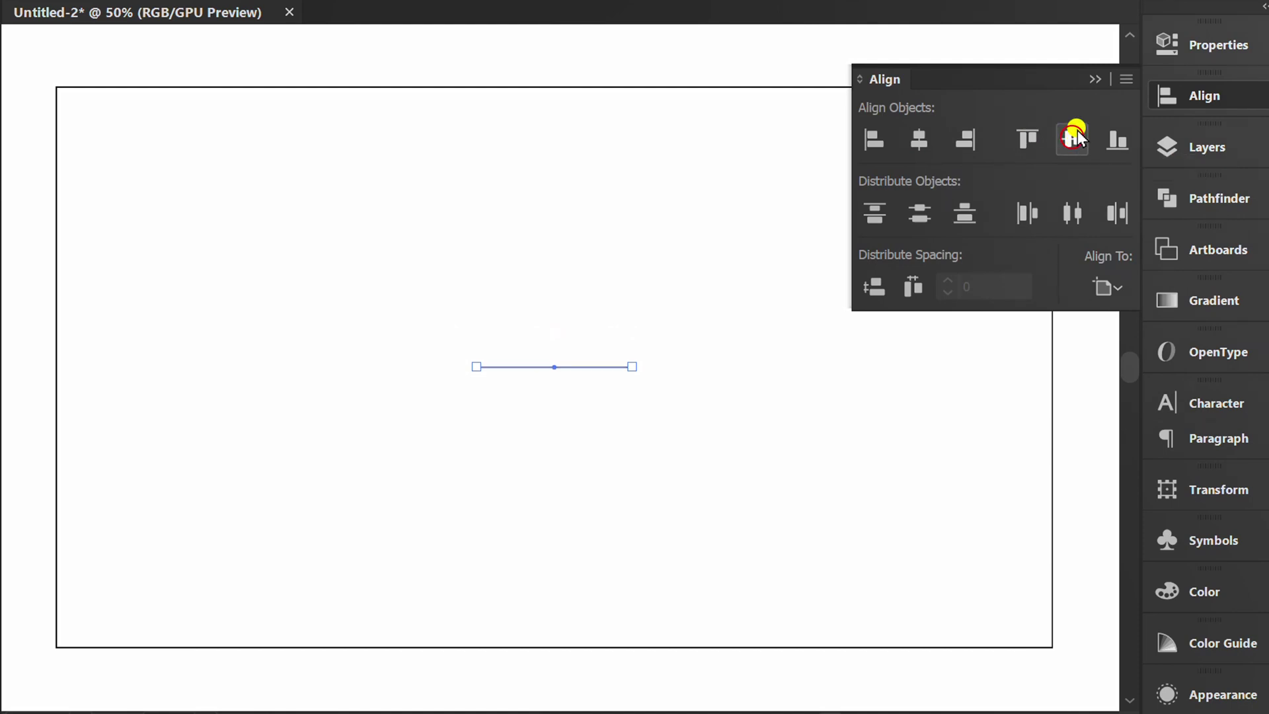
left_click(1095, 79)
key("v")
left_click(660, 53)
key("p")
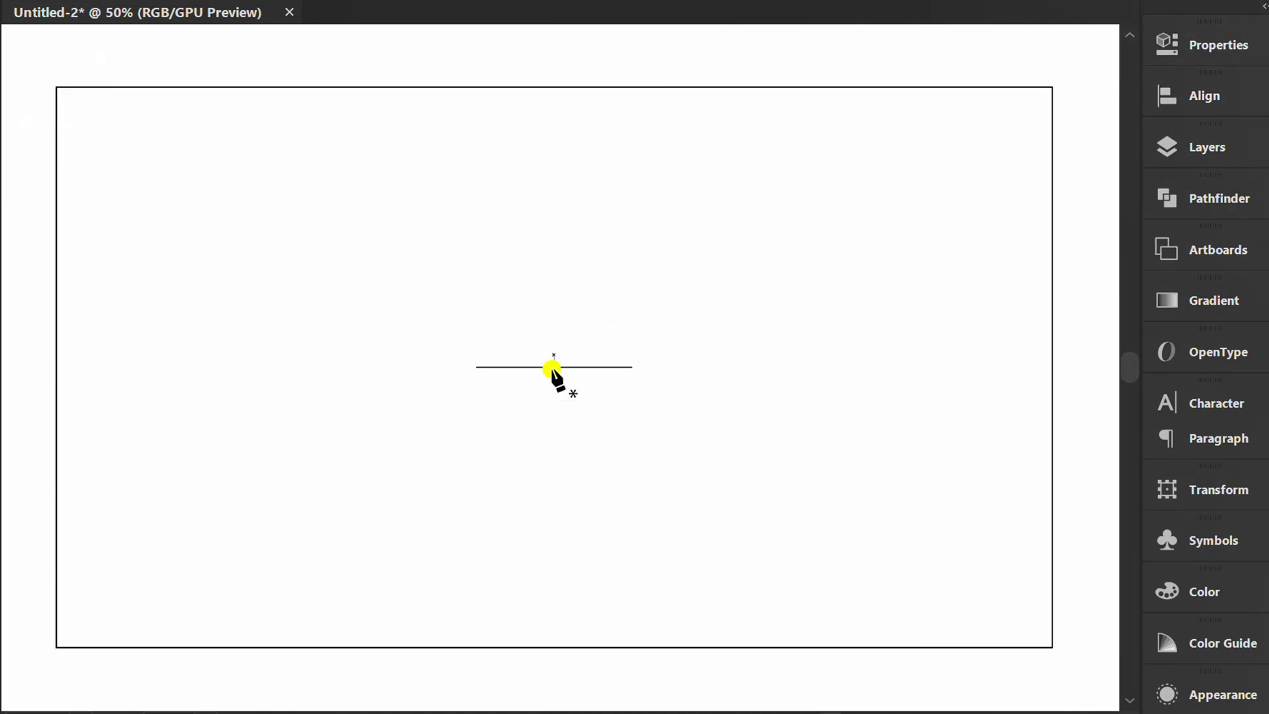
- Join the line's left end to the artboard top and right end to the bottom, then select everything
left_click(476, 367)
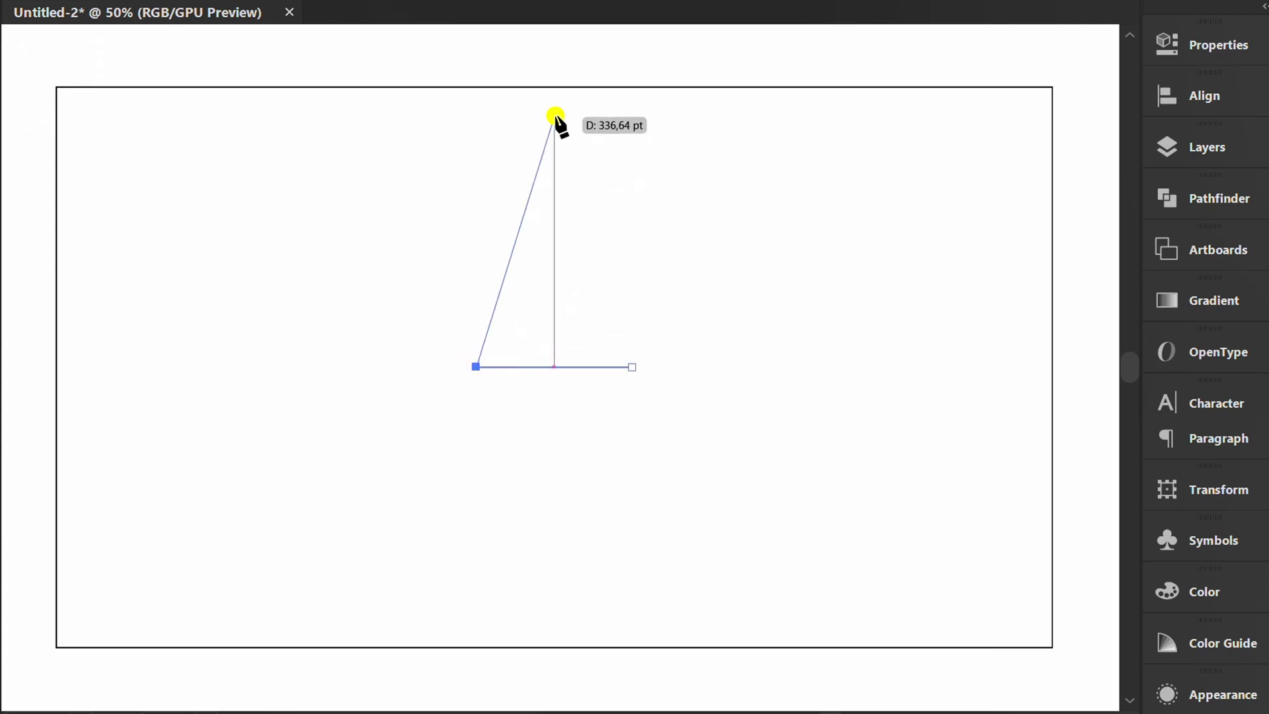
left_click(554, 89)
key("Escape")
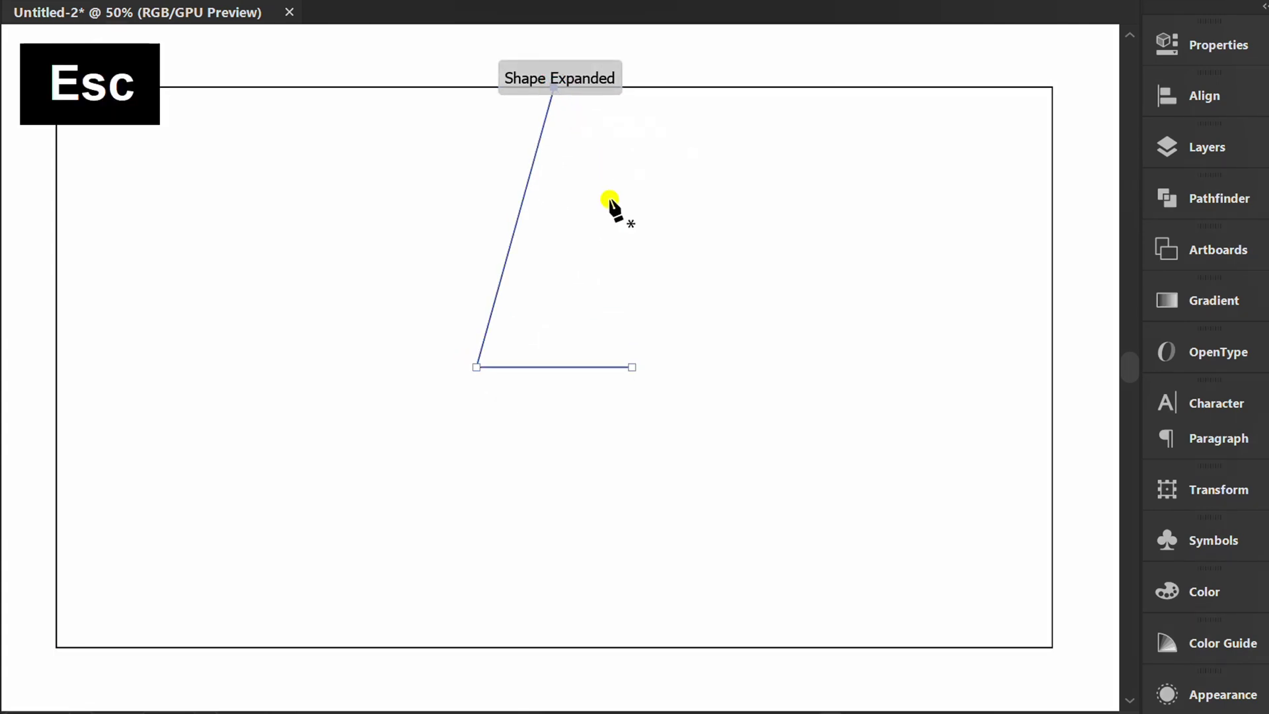
left_click(632, 367)
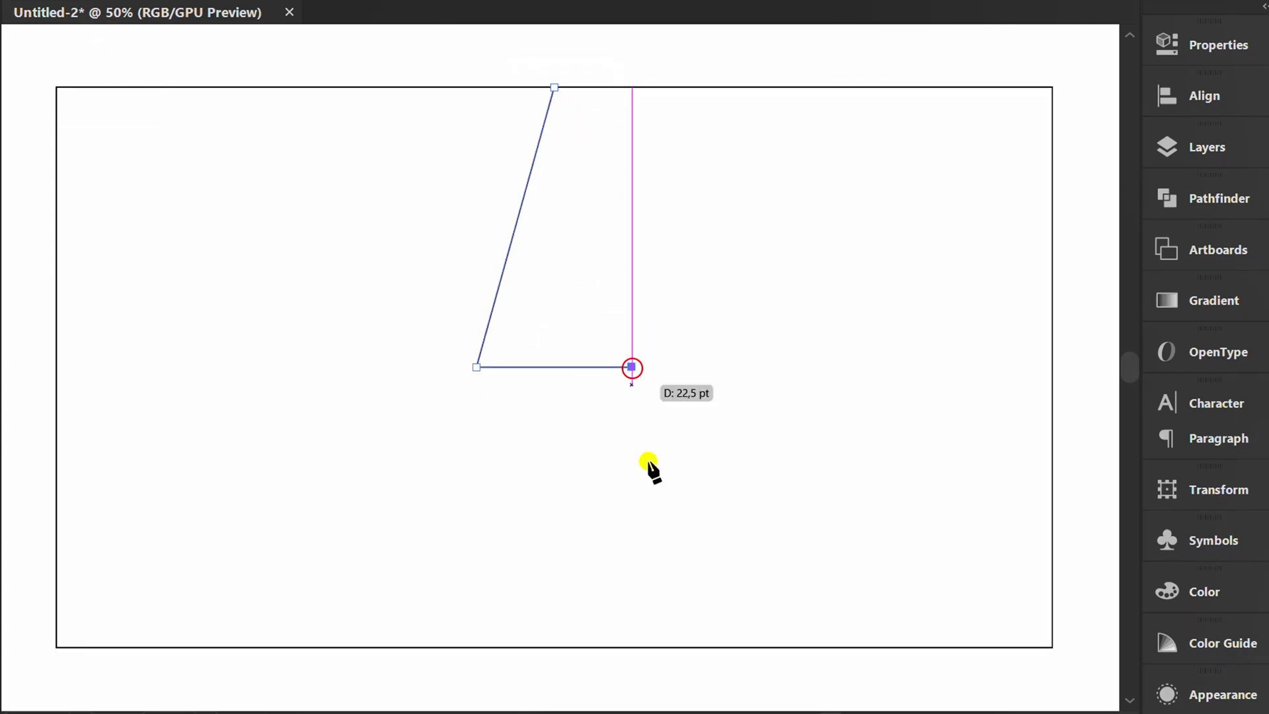
left_click(554, 647)
key("Escape")
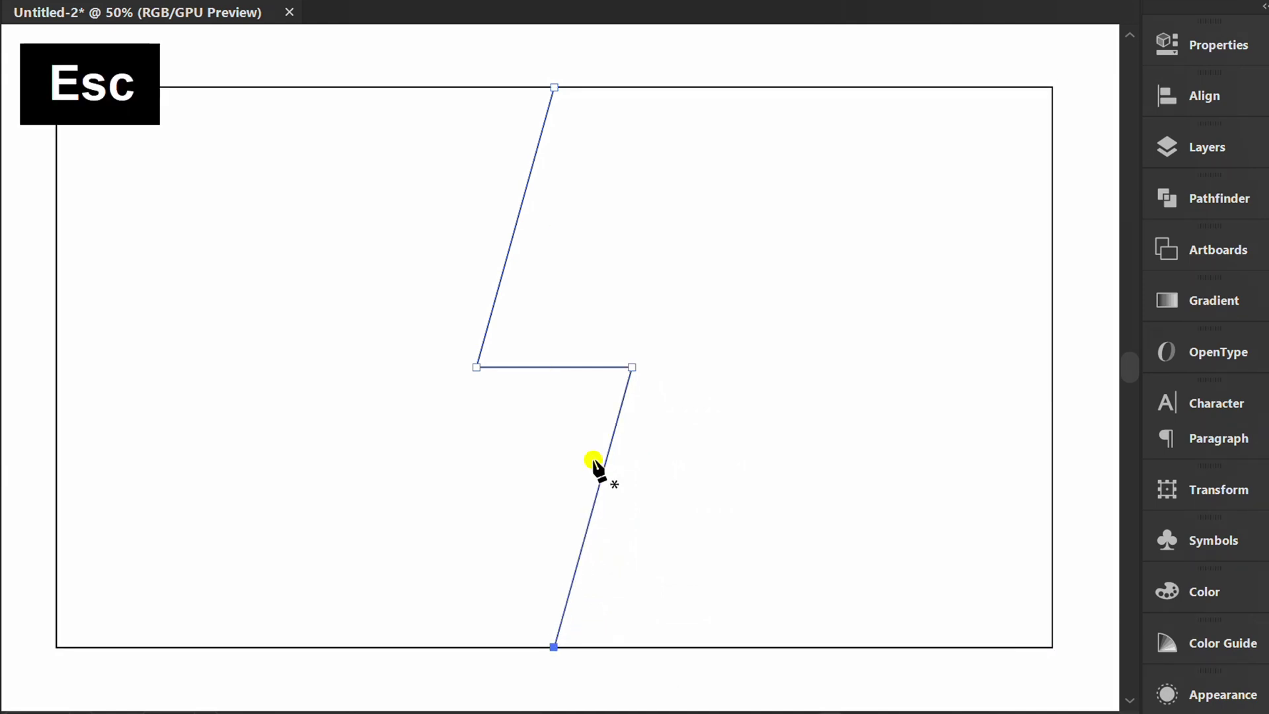
key("v")
left_click_drag(1074, 60, 36, 667)
- Use Shape Builder to make the left and right regions separate shapes, then select the left piece
key("shift")
key("shift+m")
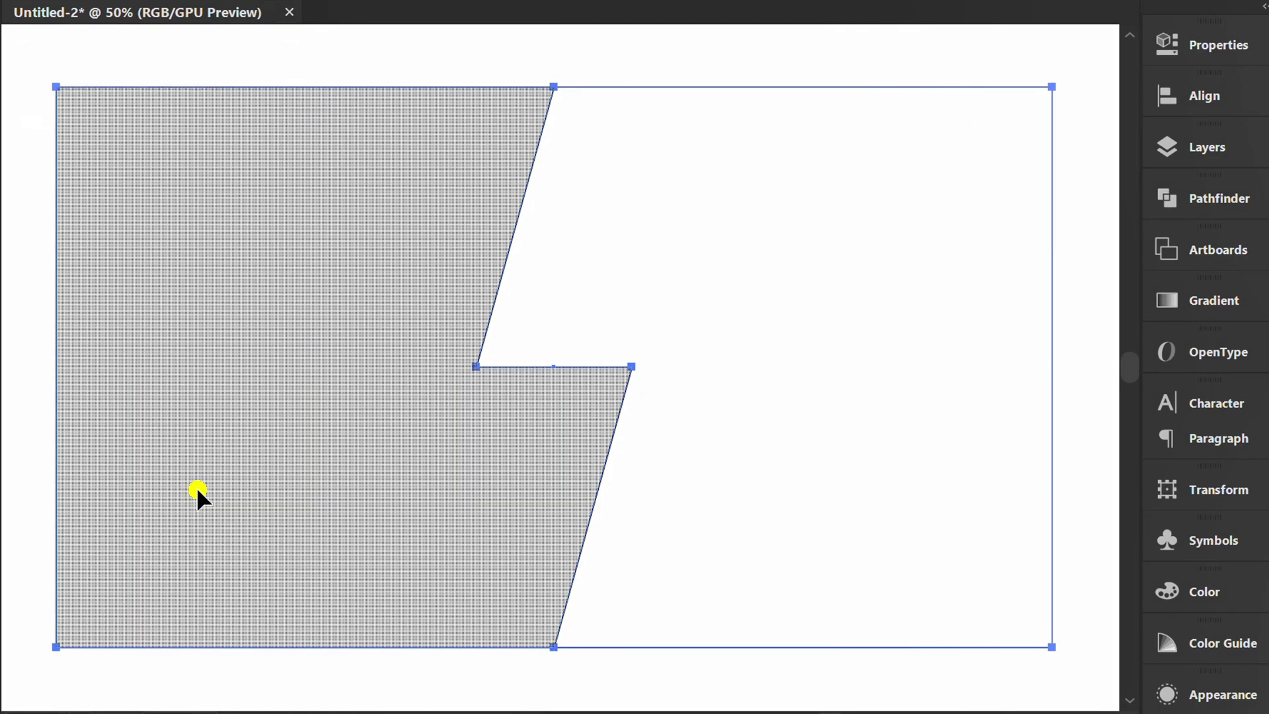
left_click(259, 290)
left_click(801, 291)
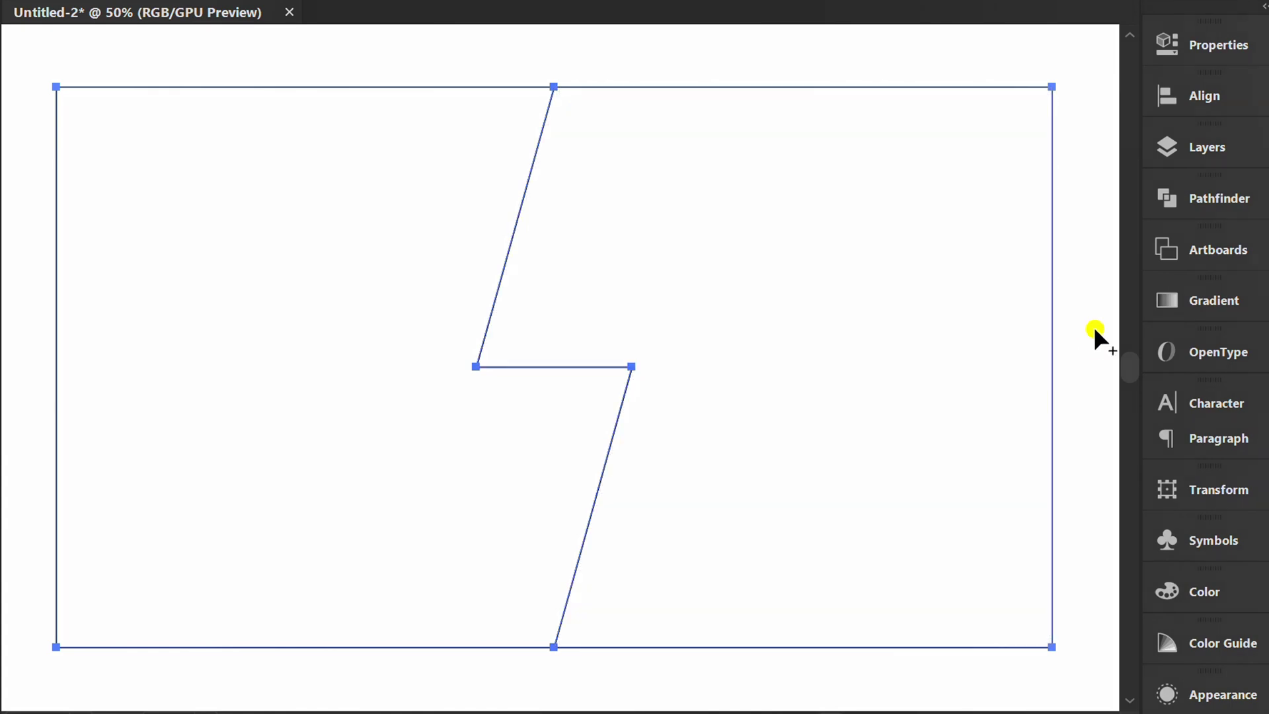
key("v")
left_click(1097, 330)
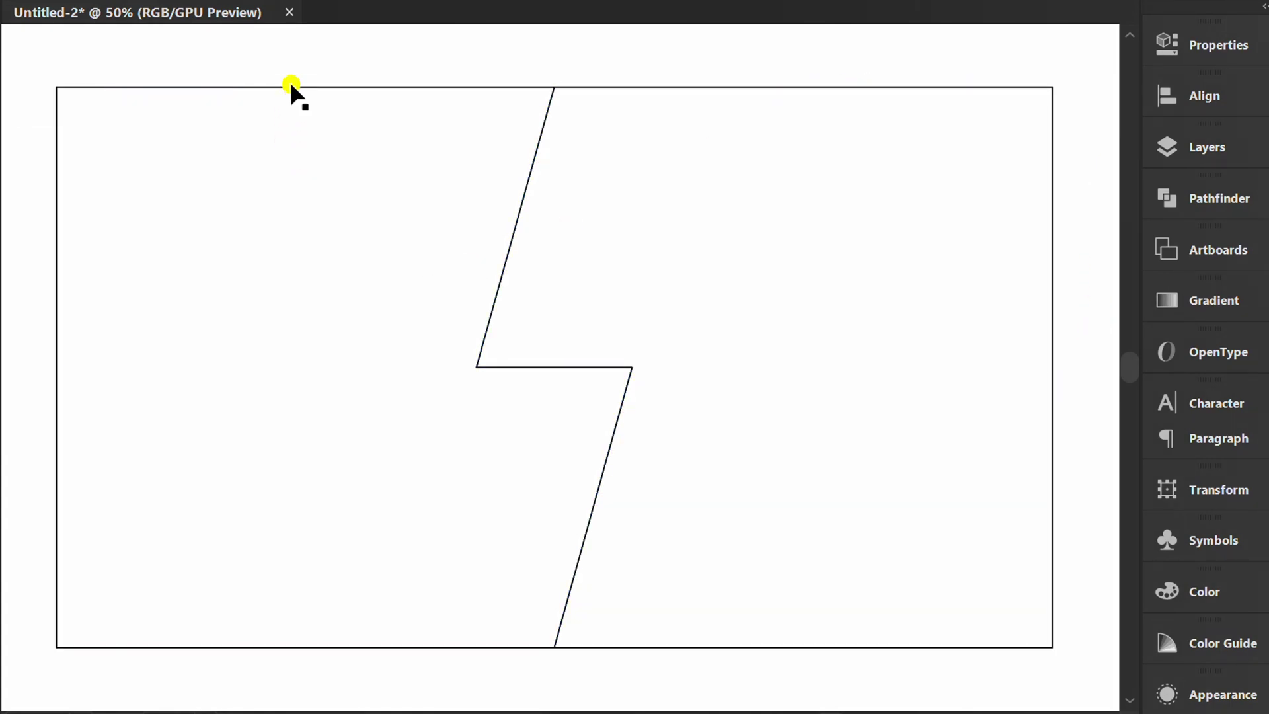
left_click_drag(300, 101, 185, 334)
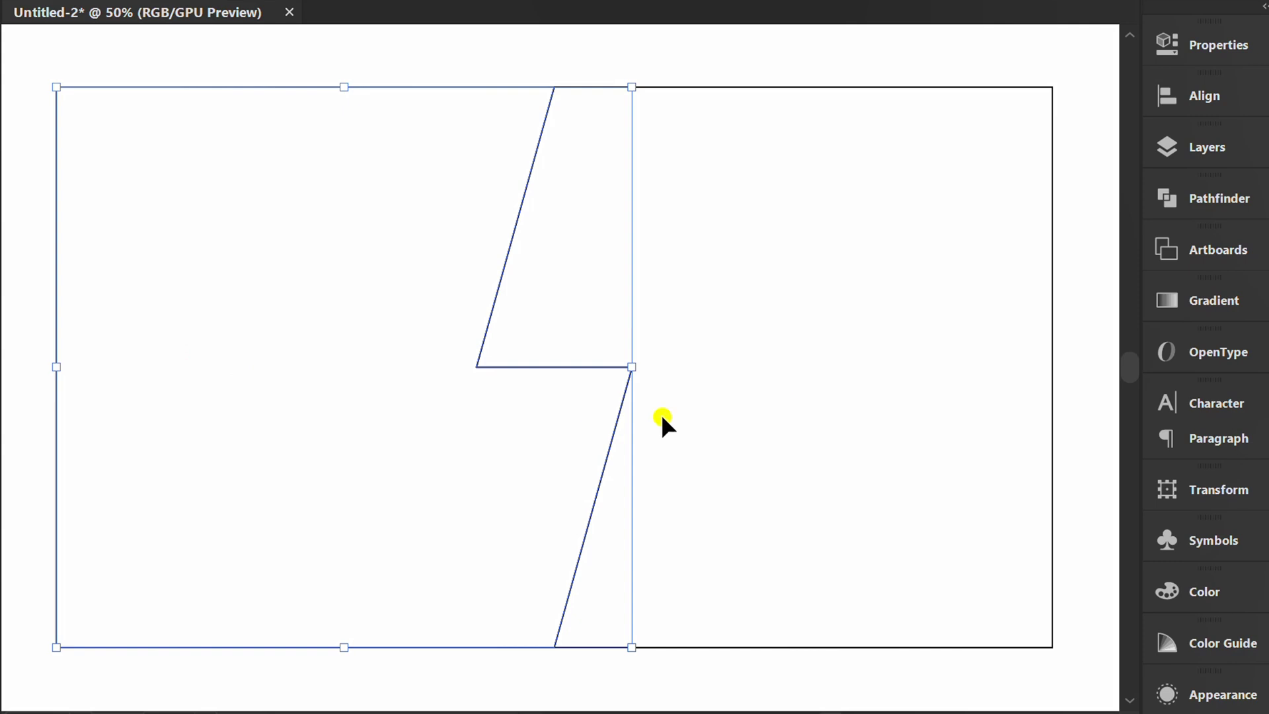
- Give the left shape a gradient whose start stop is a darker red (R 200)
left_click(1227, 299)
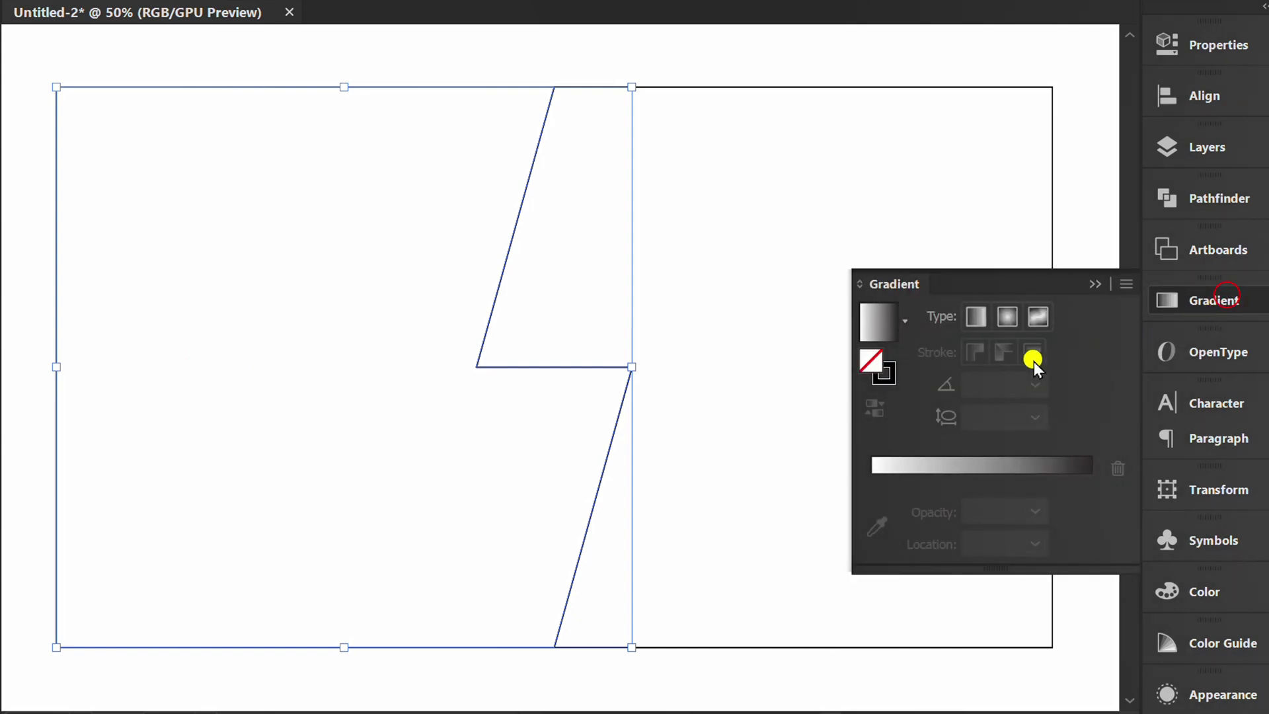
left_click(871, 326)
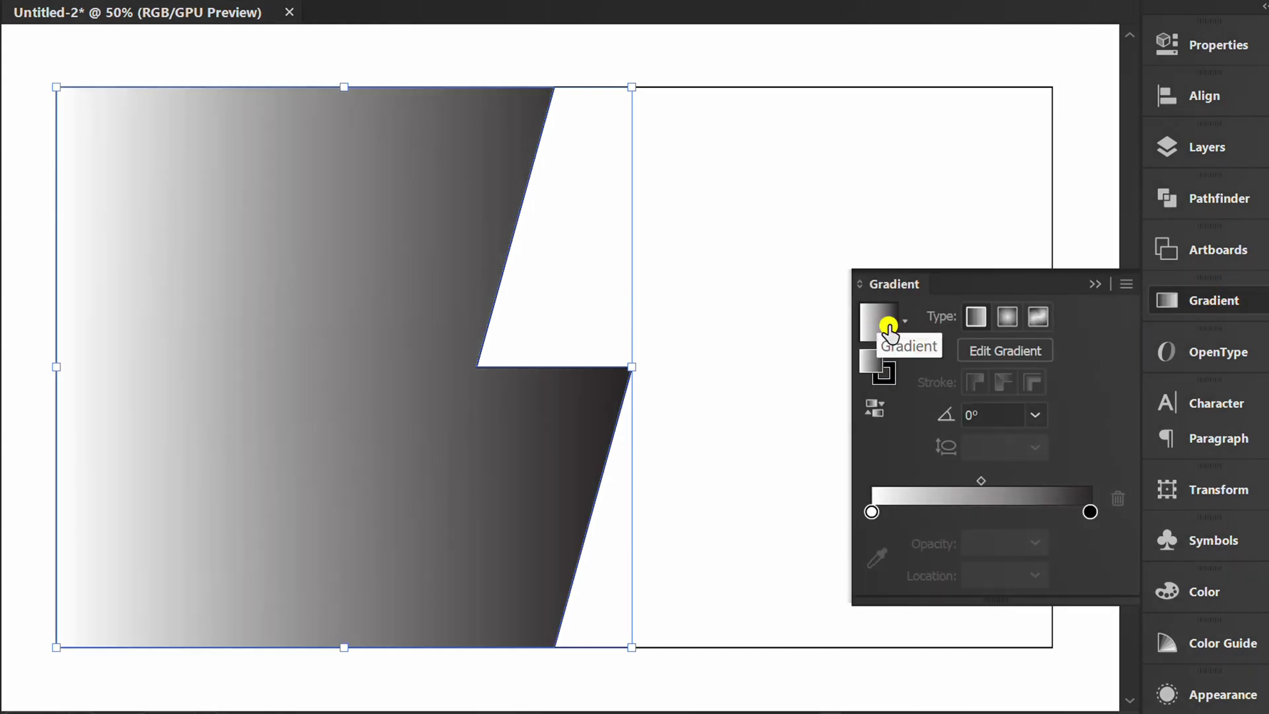
double_click(871, 512)
left_click(766, 321)
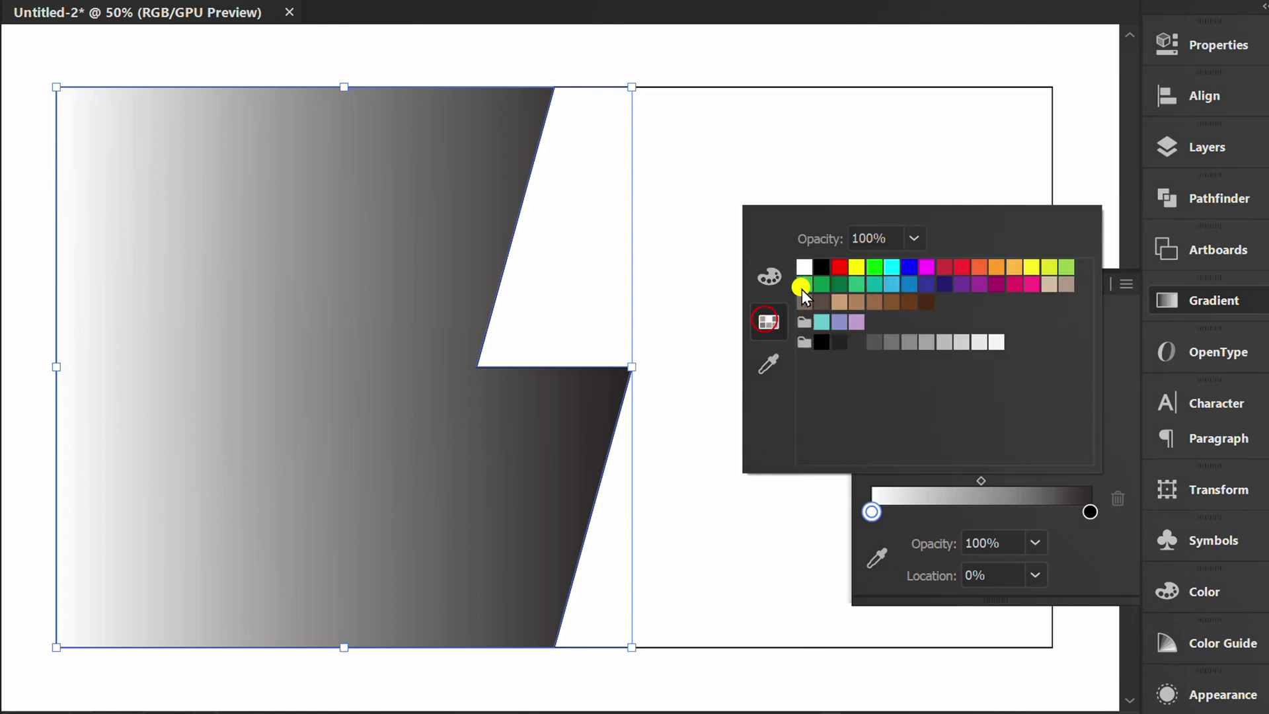
left_click(839, 267)
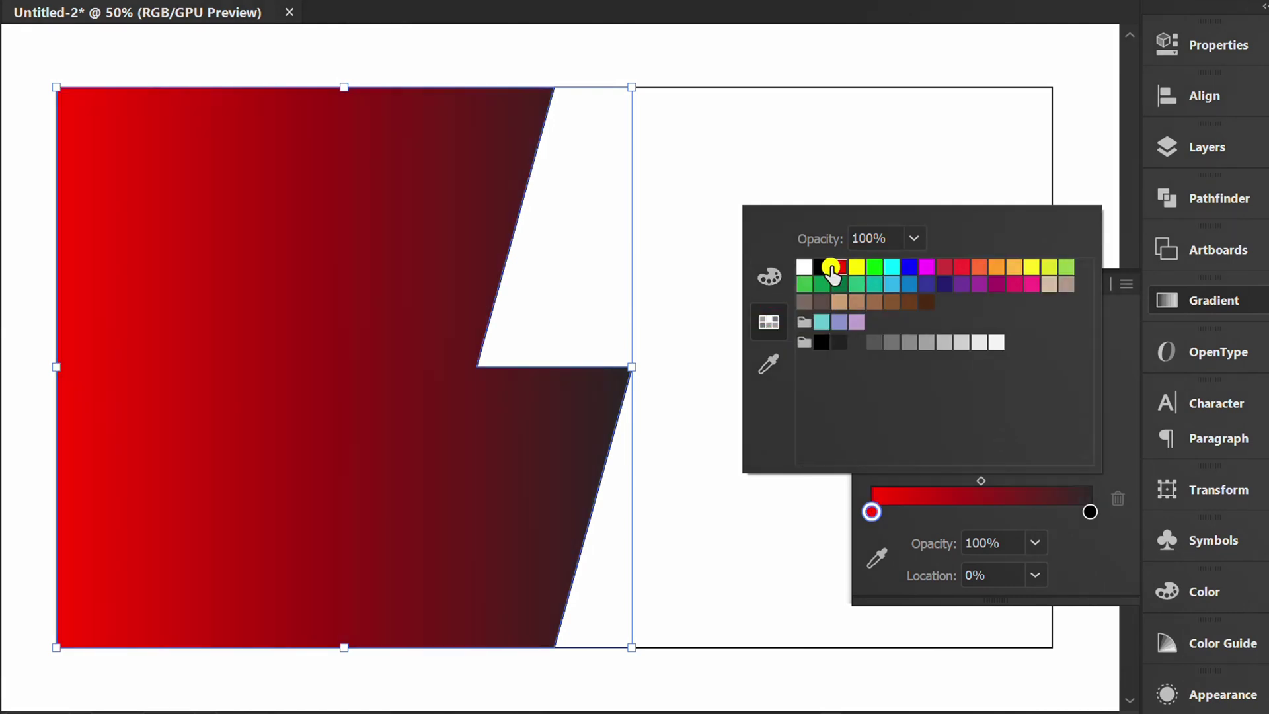
left_click(770, 278)
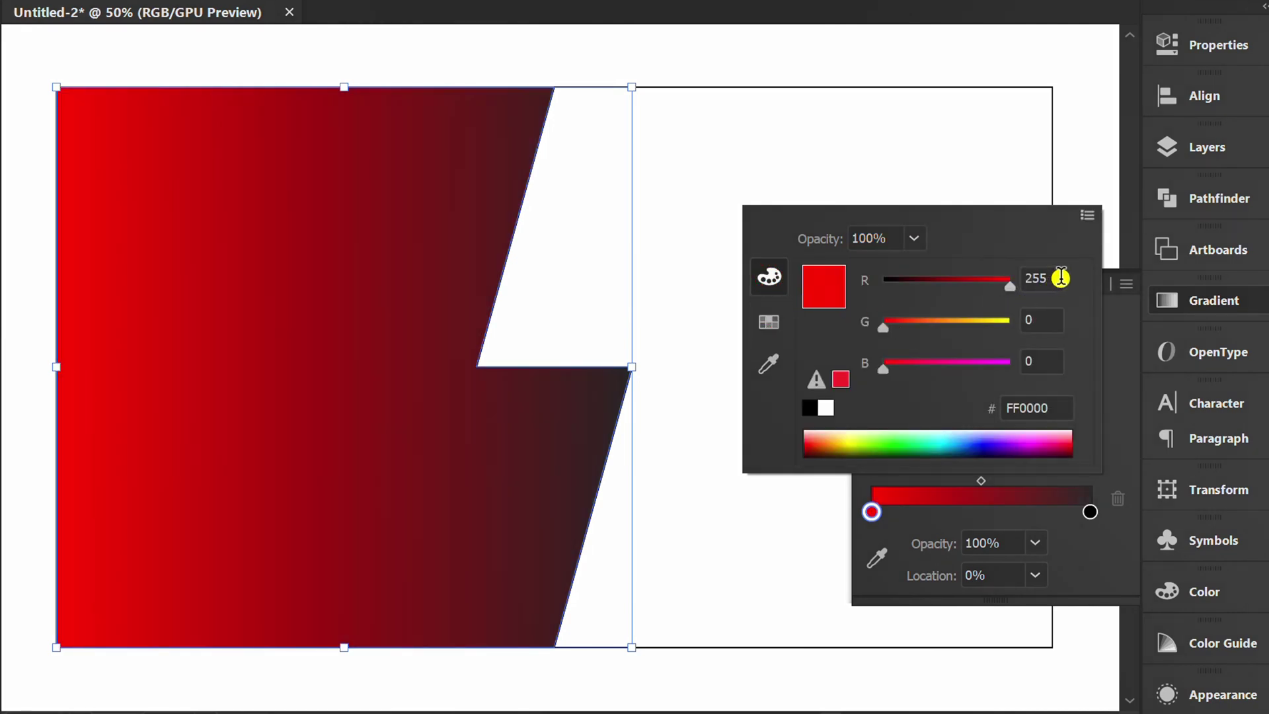
left_click_drag(1056, 278, 1034, 275)
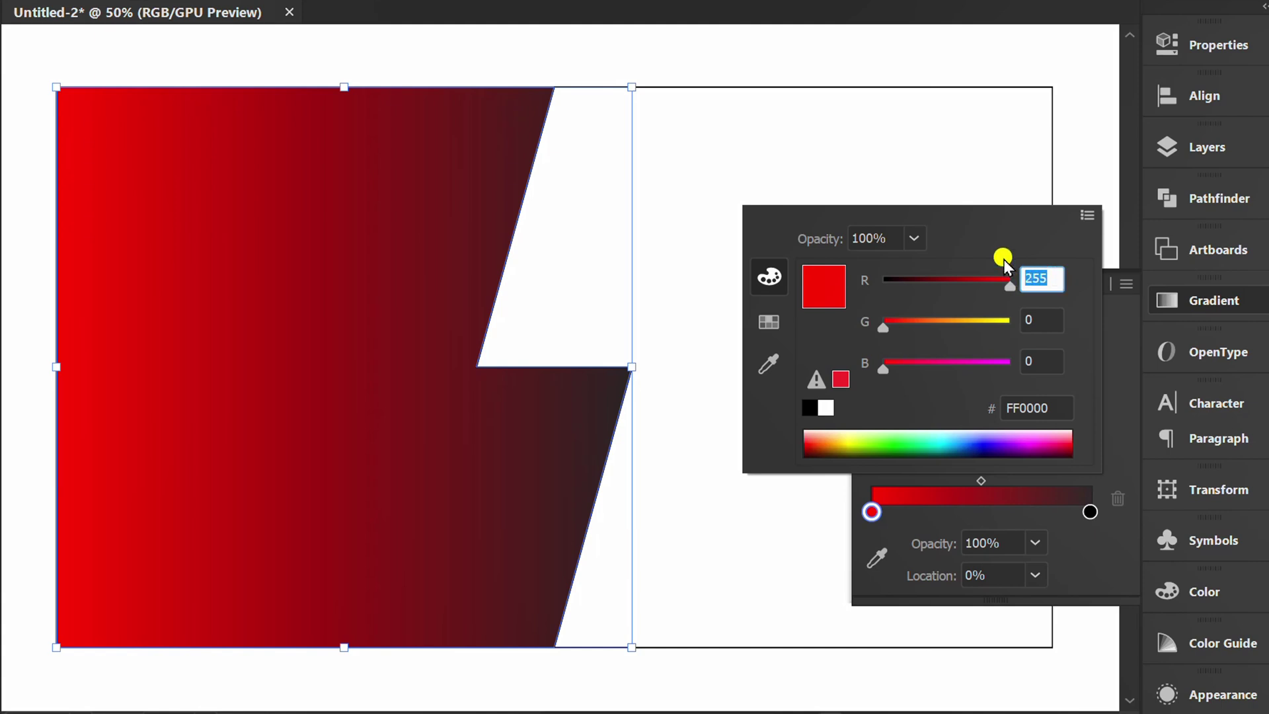
type("200")
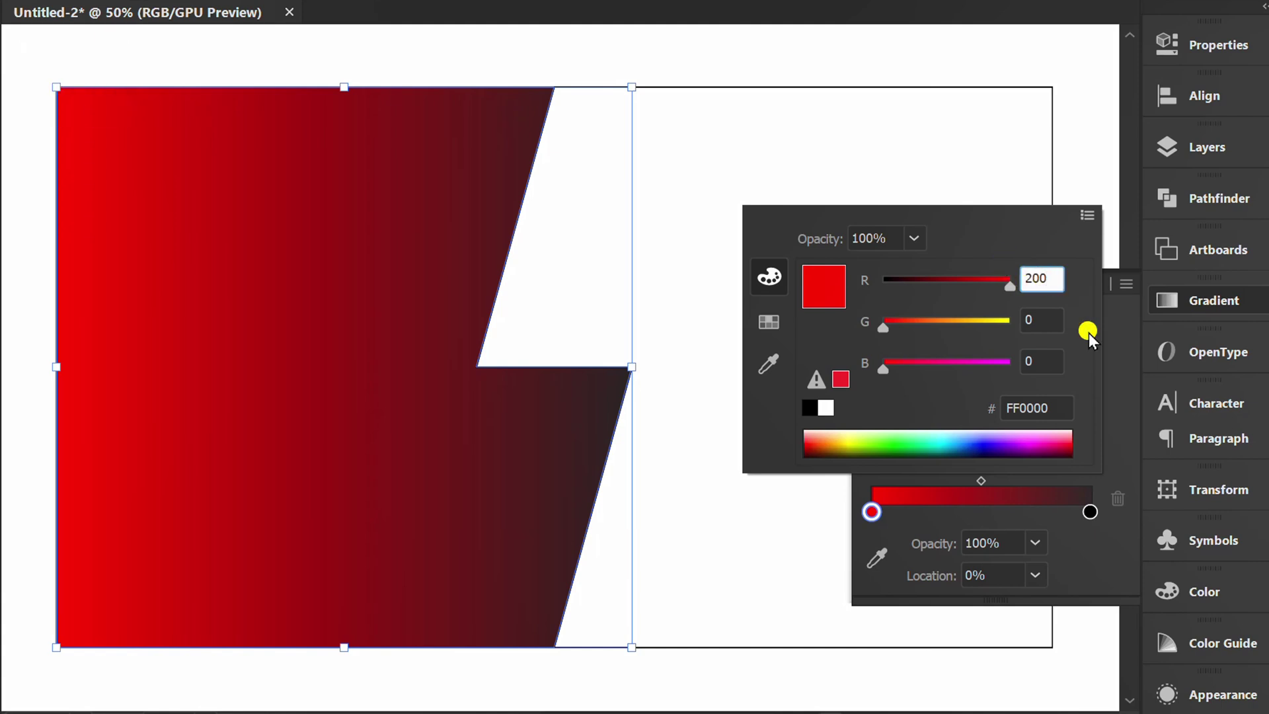
left_click(1125, 350)
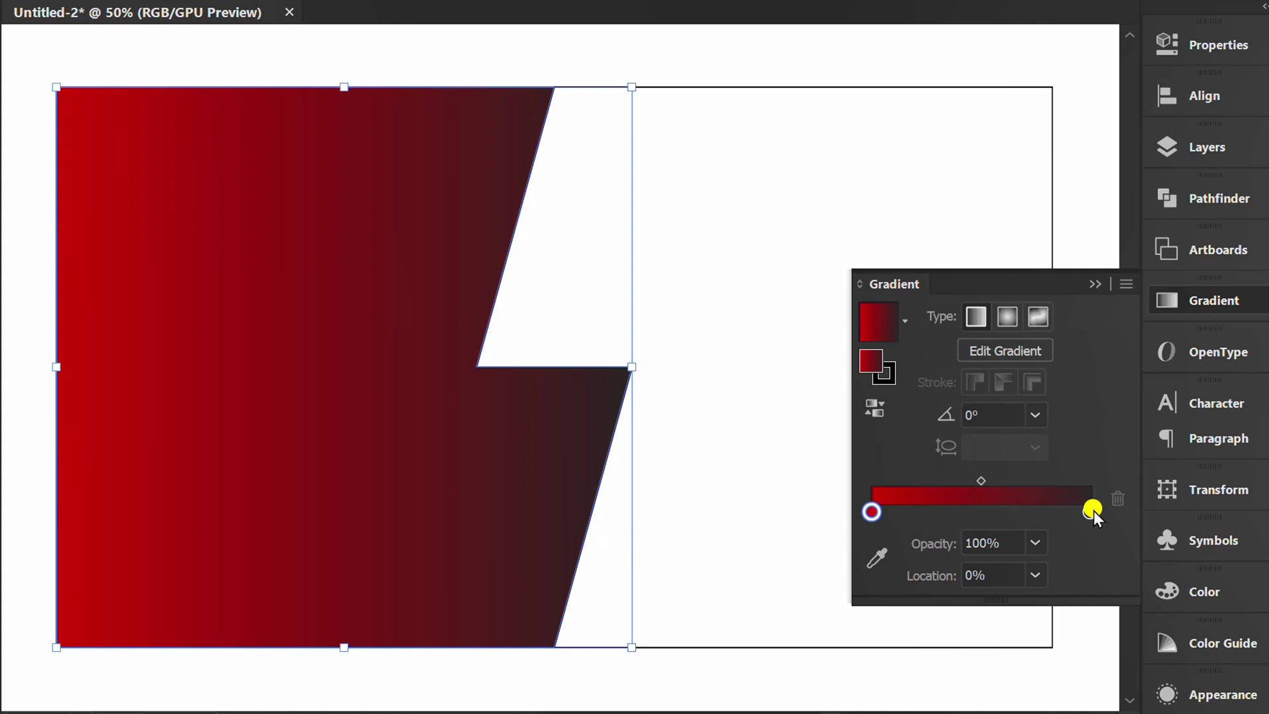
- Set the gradient's end stop to bright red, then select the right-hand shape
left_click(1091, 511)
double_click(1091, 511)
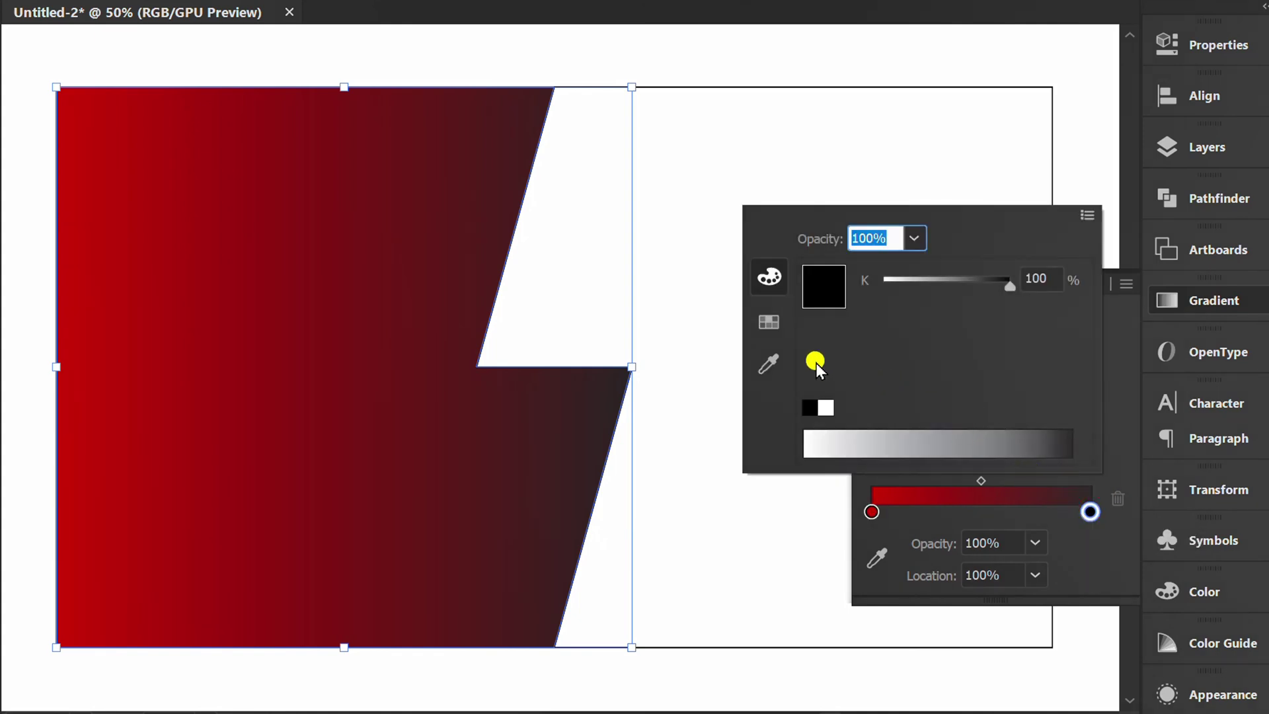
left_click(768, 326)
left_click(839, 266)
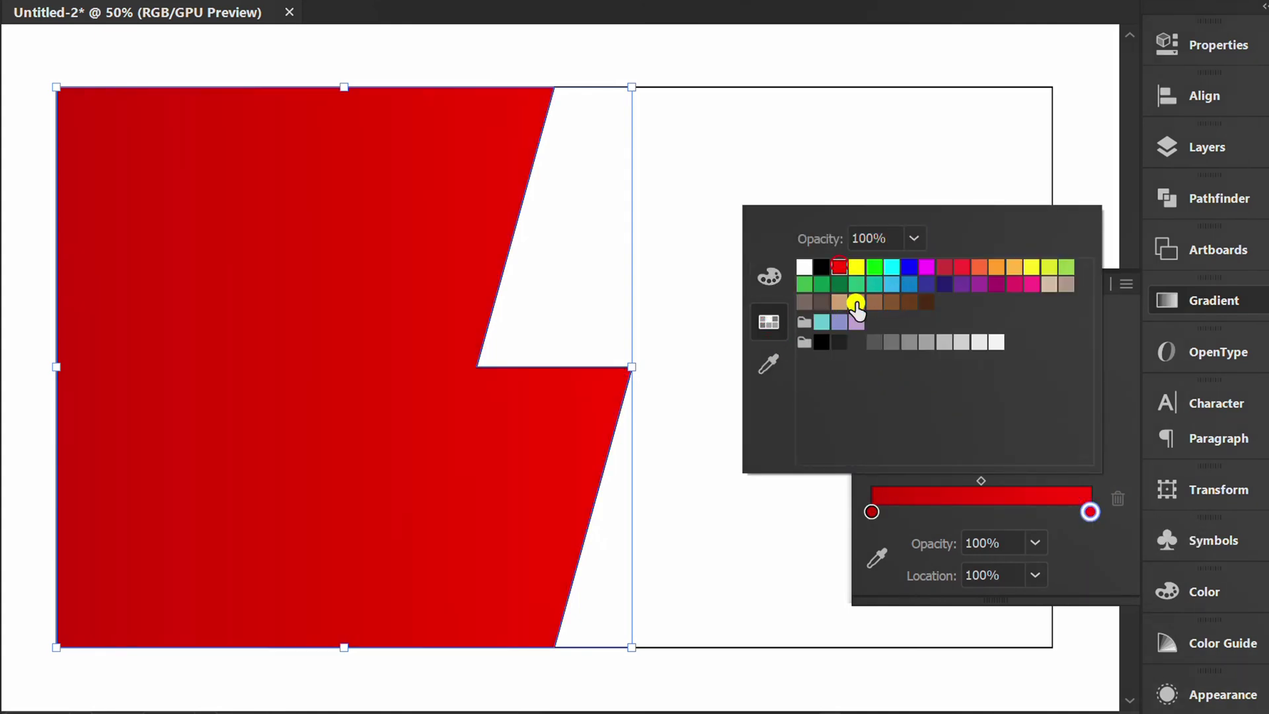
left_click(1114, 390)
left_click(1094, 284)
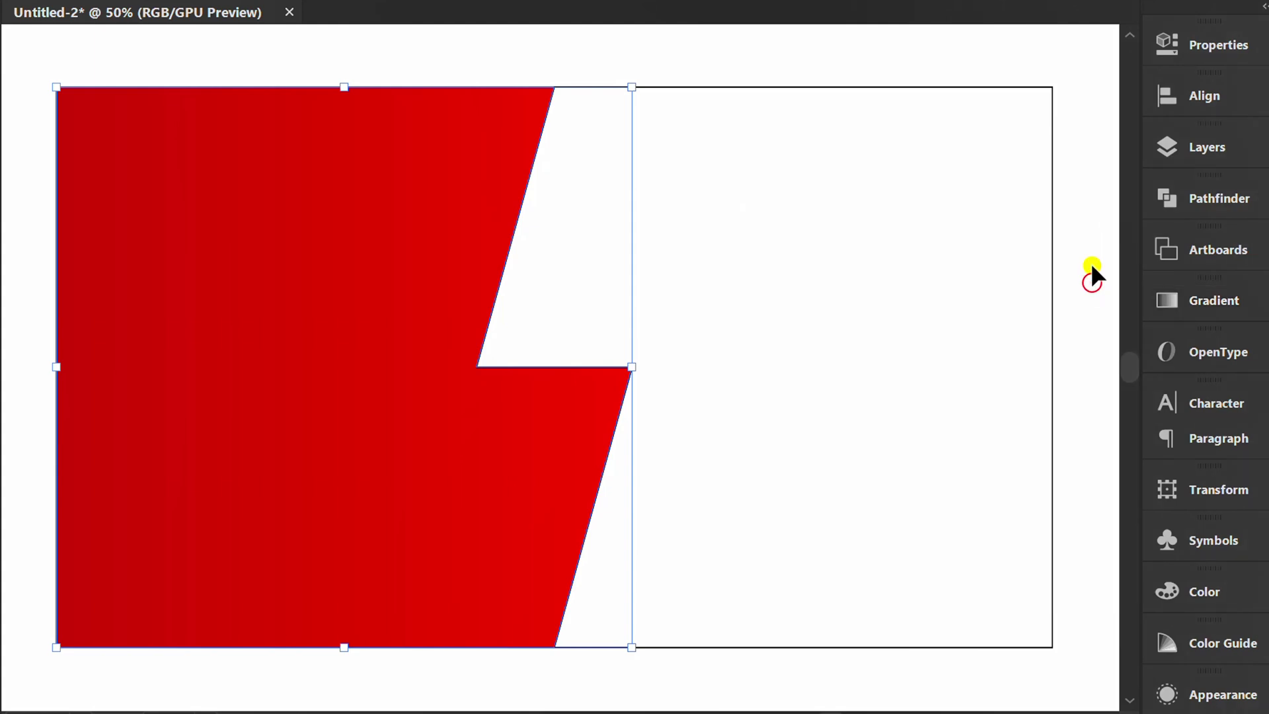
left_click(1091, 263)
left_click_drag(1079, 151, 973, 281)
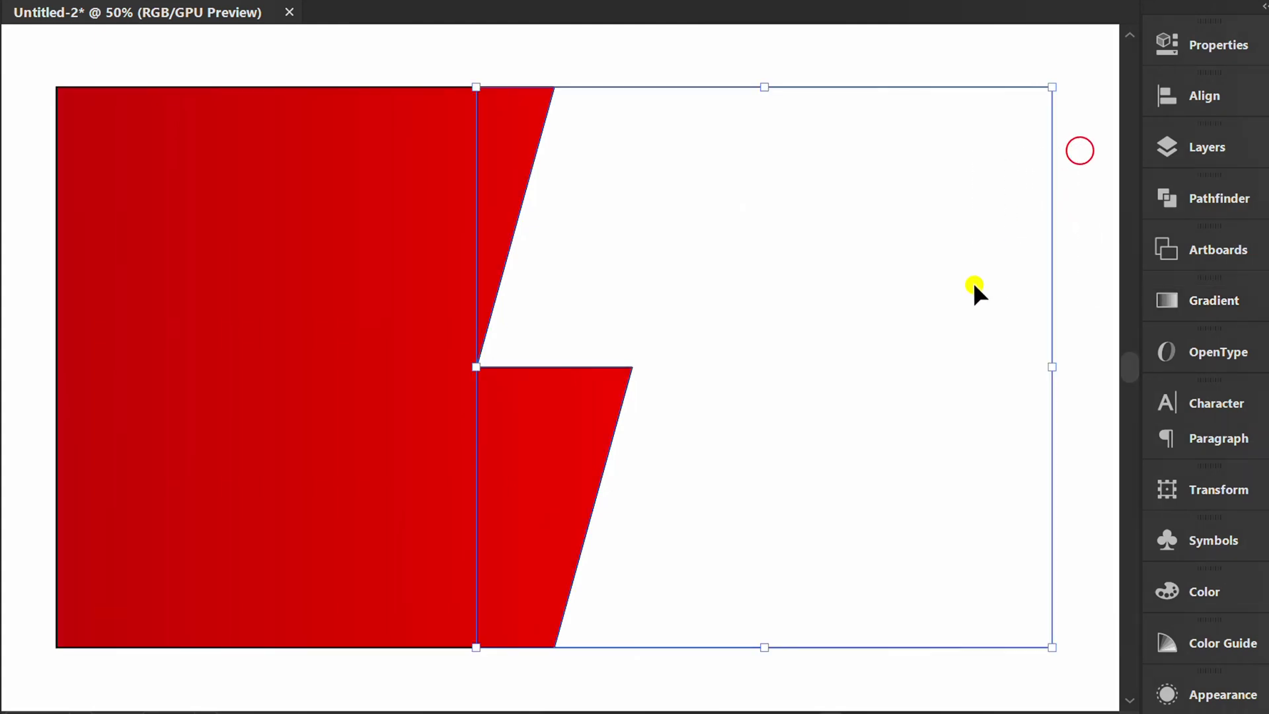
- Apply the gradient to the right shape and make its start stop yellow
left_click(1182, 306)
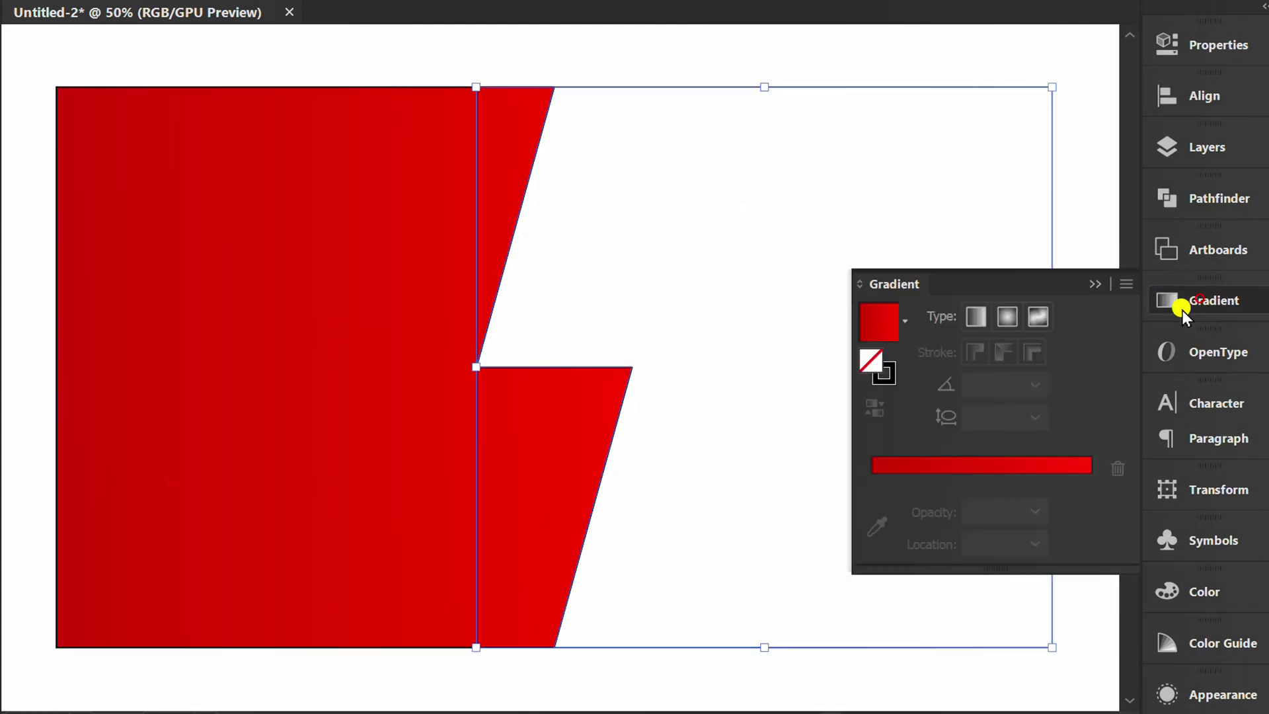
left_click(885, 321)
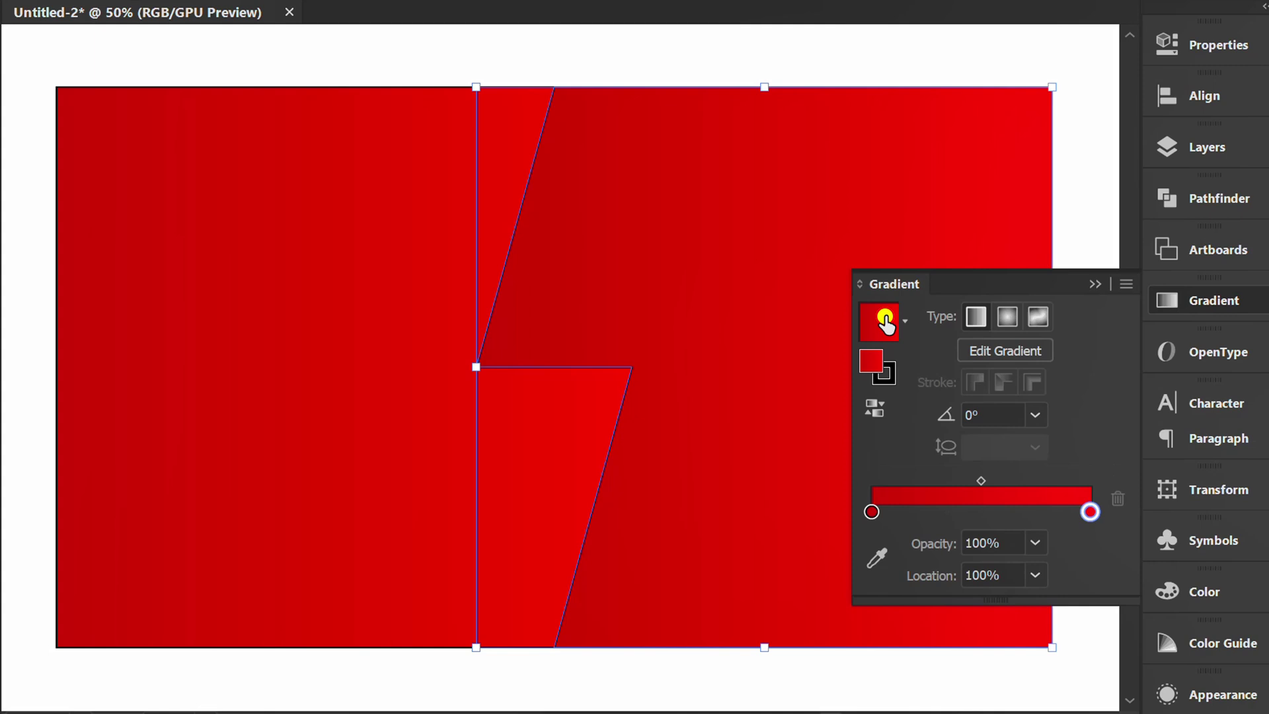
double_click(870, 513)
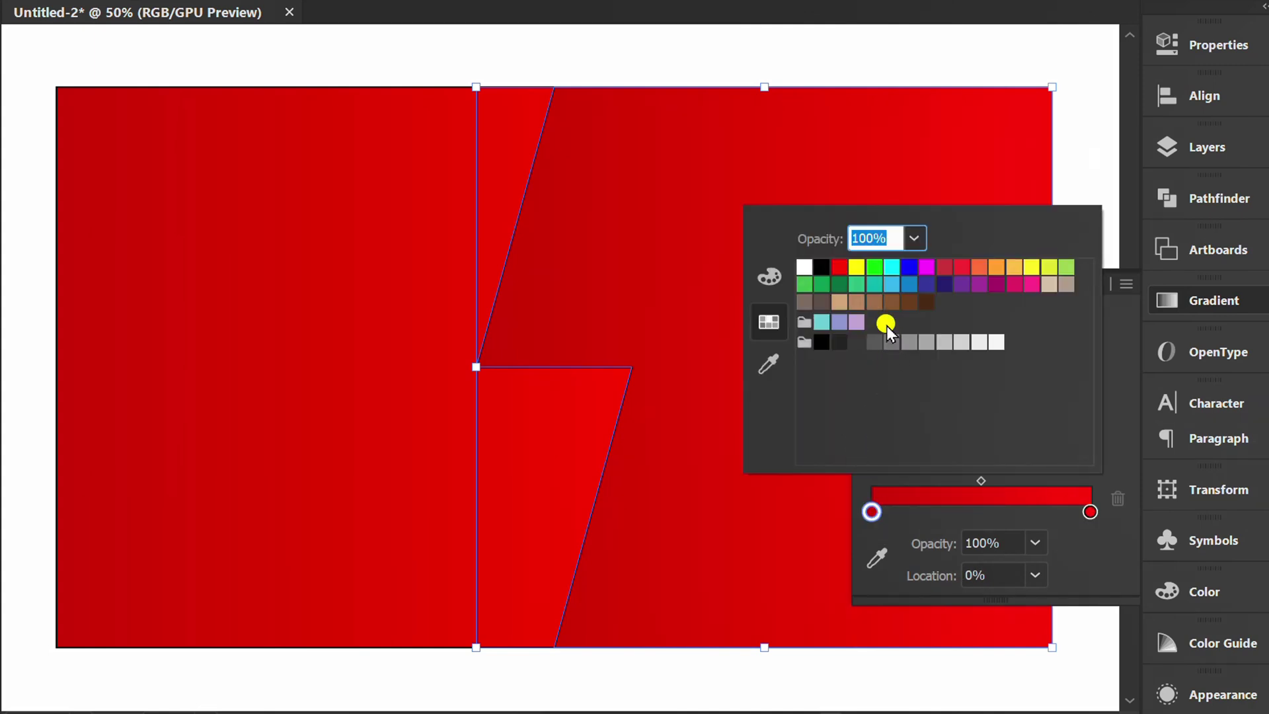
left_click(856, 266)
left_click(1097, 557)
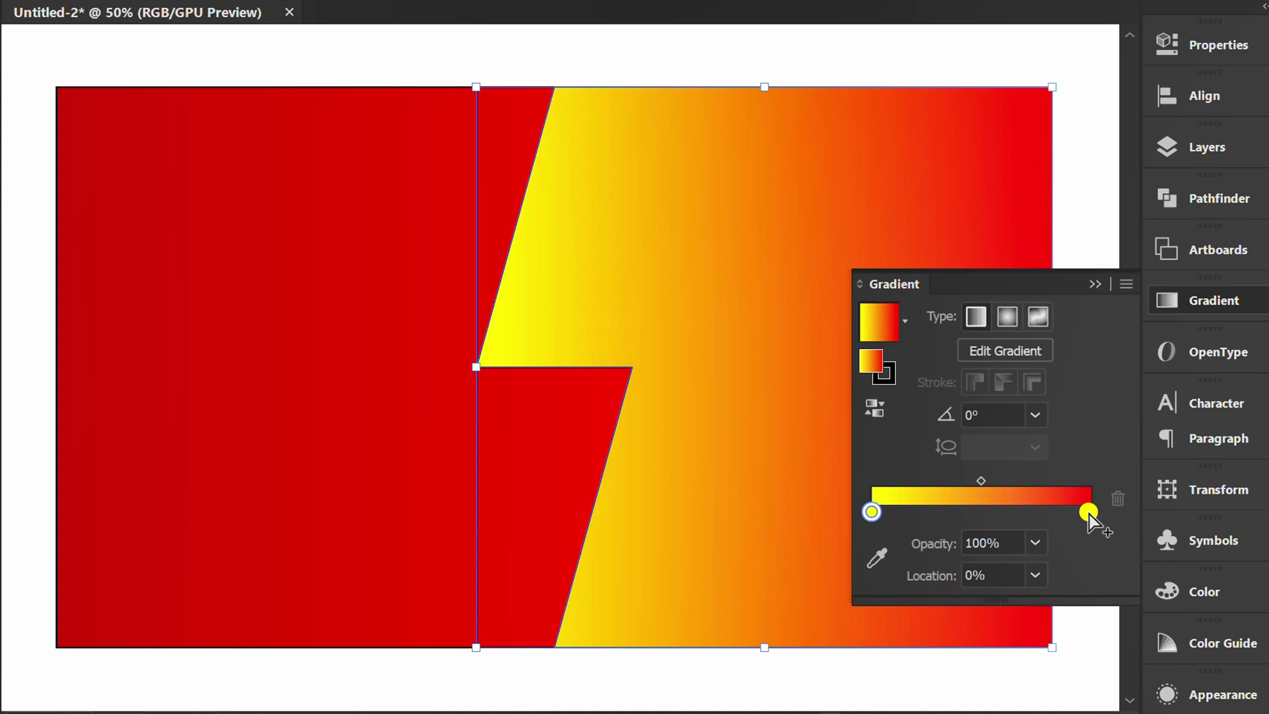
- Set the end stop to a deeper golden yellow with G 200, then deselect
double_click(1089, 513)
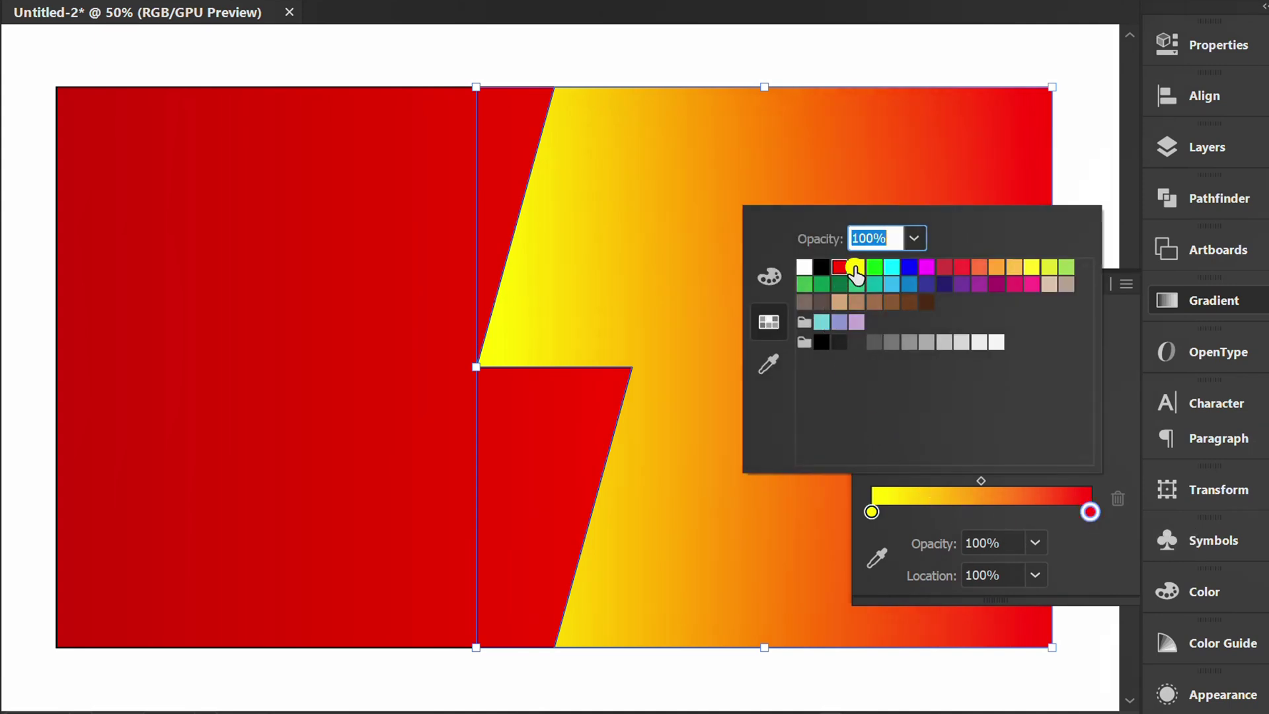
left_click(856, 267)
left_click(771, 277)
left_click(1056, 321)
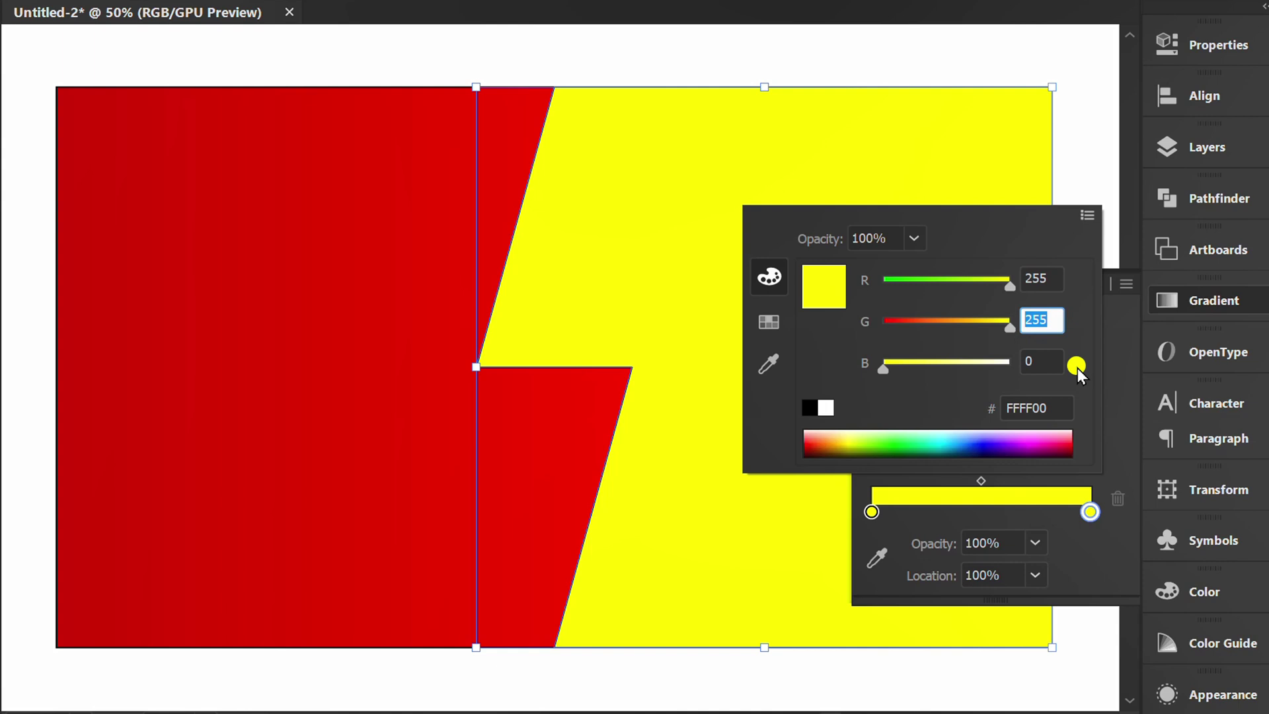
type("200")
left_click(1119, 378)
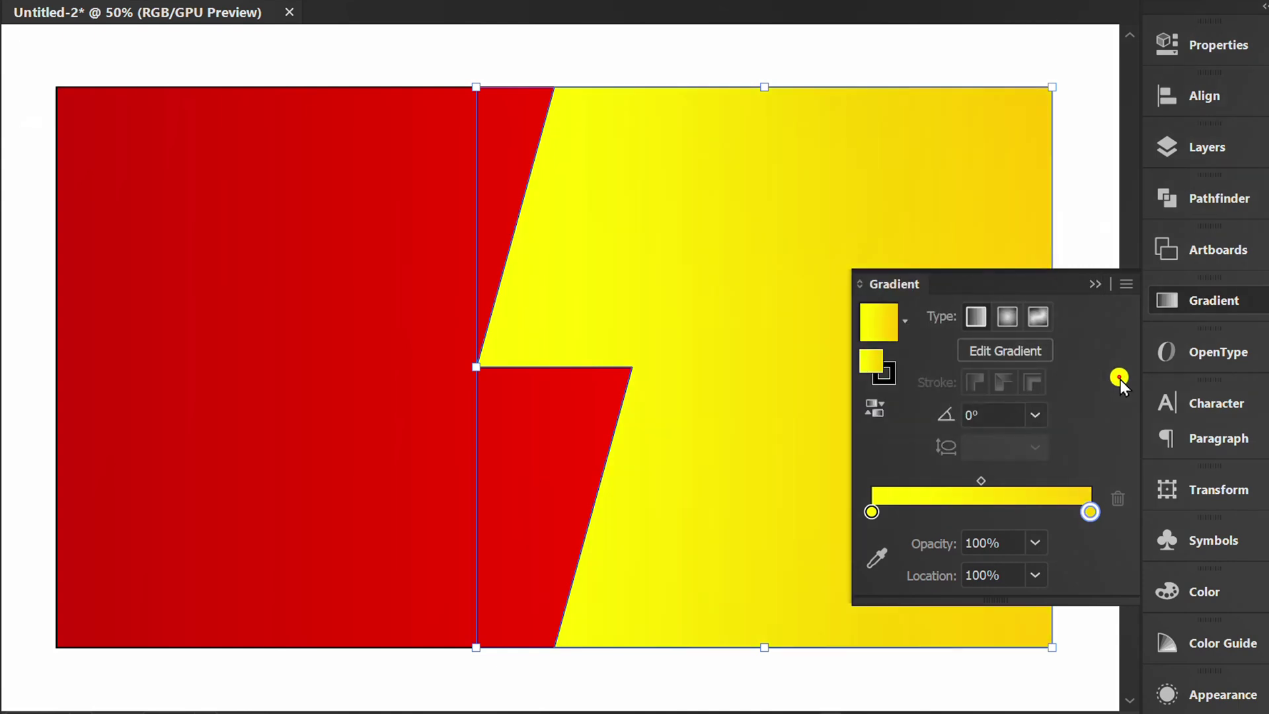
left_click(1095, 283)
left_click(1091, 260)
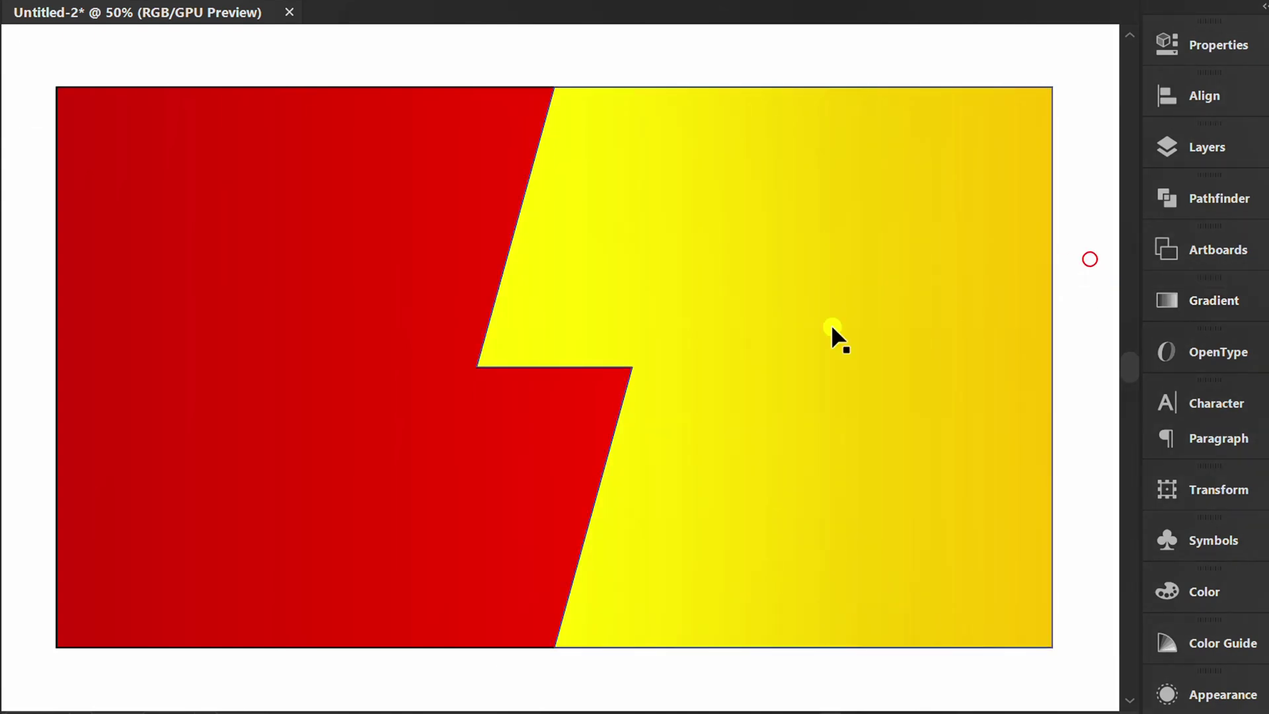
- Remove the stroke from both background shapes
left_click_drag(1076, 58, 143, 583)
key("x")
key("slash")
key("x")
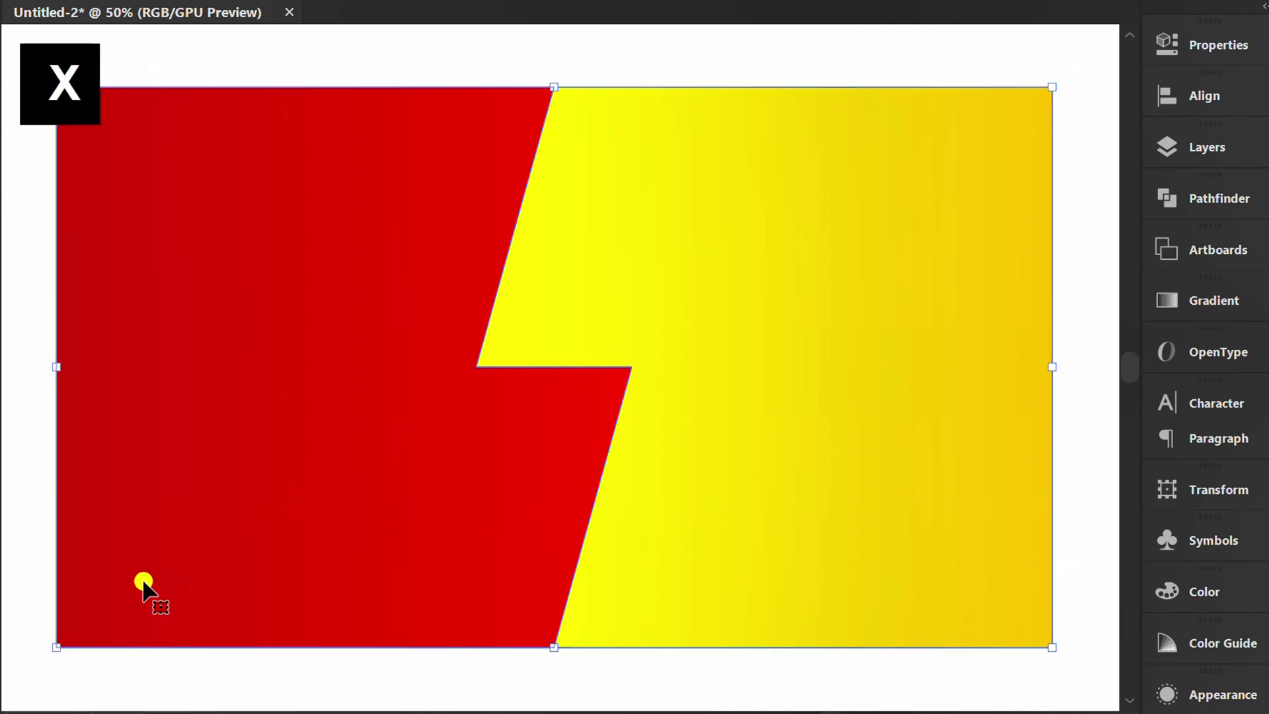
left_click(1086, 313)
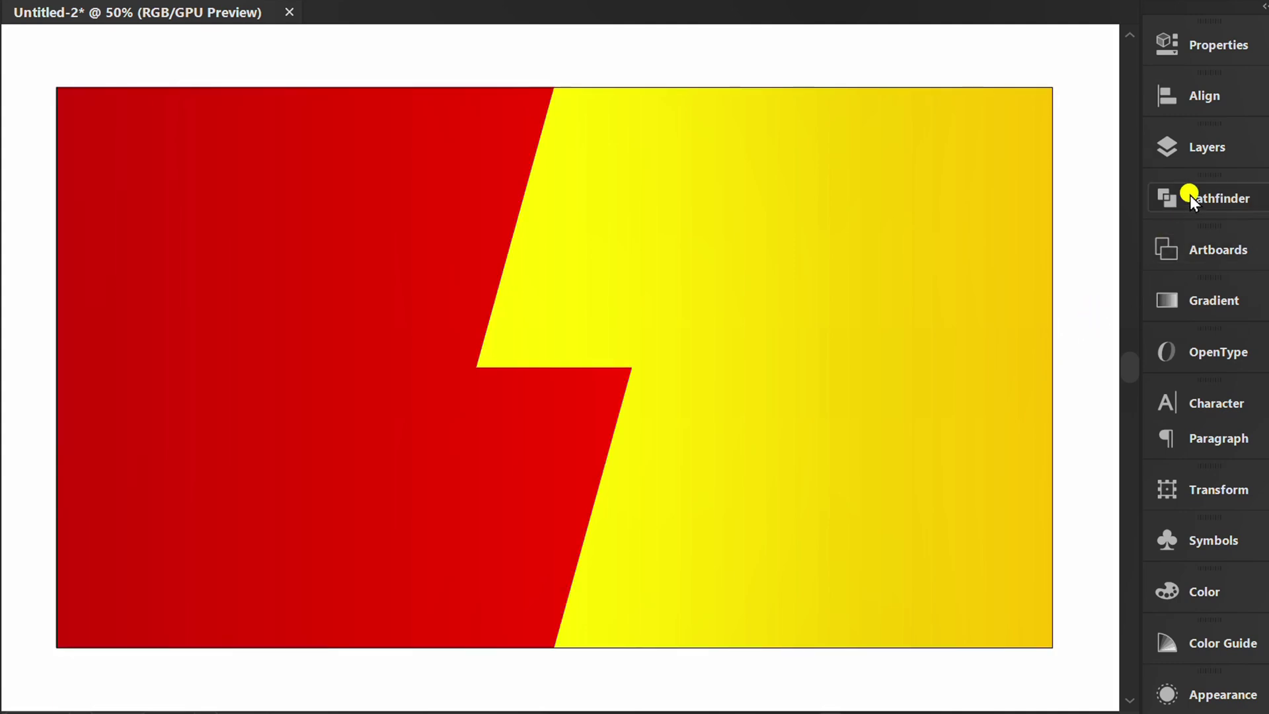
- Lock Layer 1 and create a new Layer 2 above it
left_click(1202, 148)
left_click(829, 162)
left_click(1067, 488)
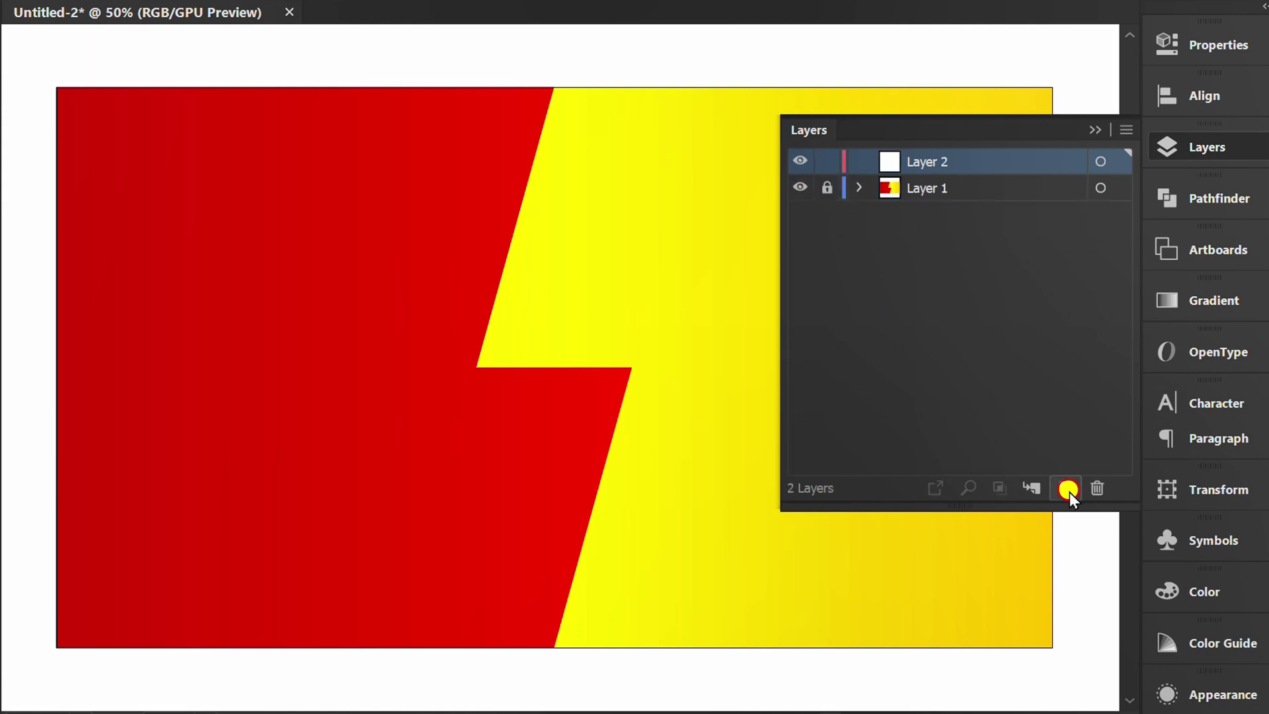
left_click(1094, 130)
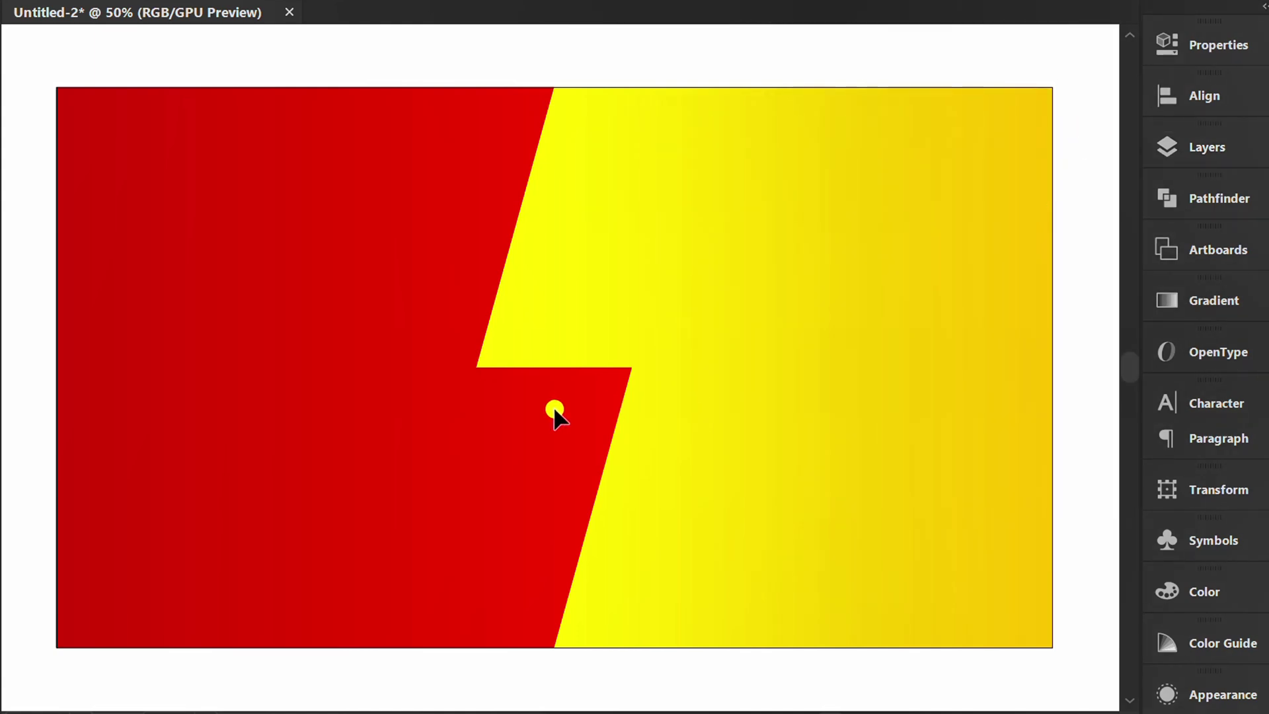
- Draw a short vertical line with default colours and rotate a copy by 90°
left_click_drag(52, 148, 170, 143)
mouse_move(630, 270)
left_mouse_down()
mouse_move(618, 445)
mouse_move(630, 449)
left_mouse_up()
key("d")
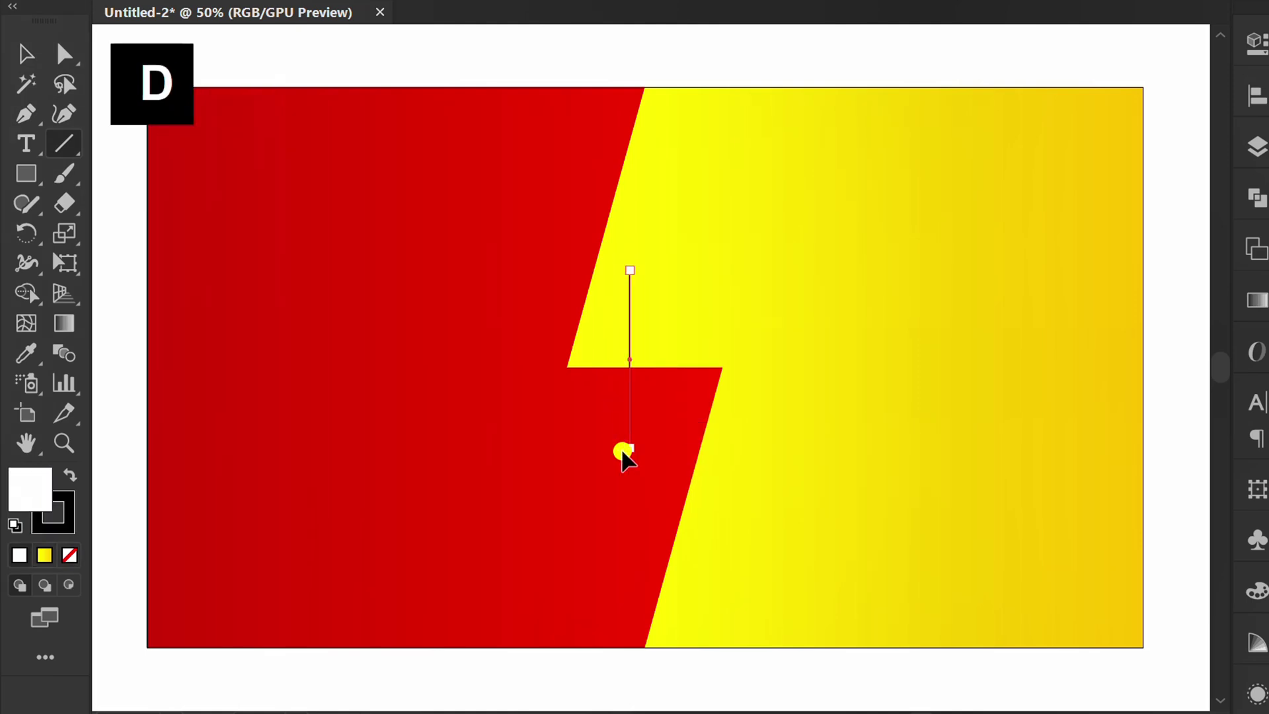
key("slash")
key("r")
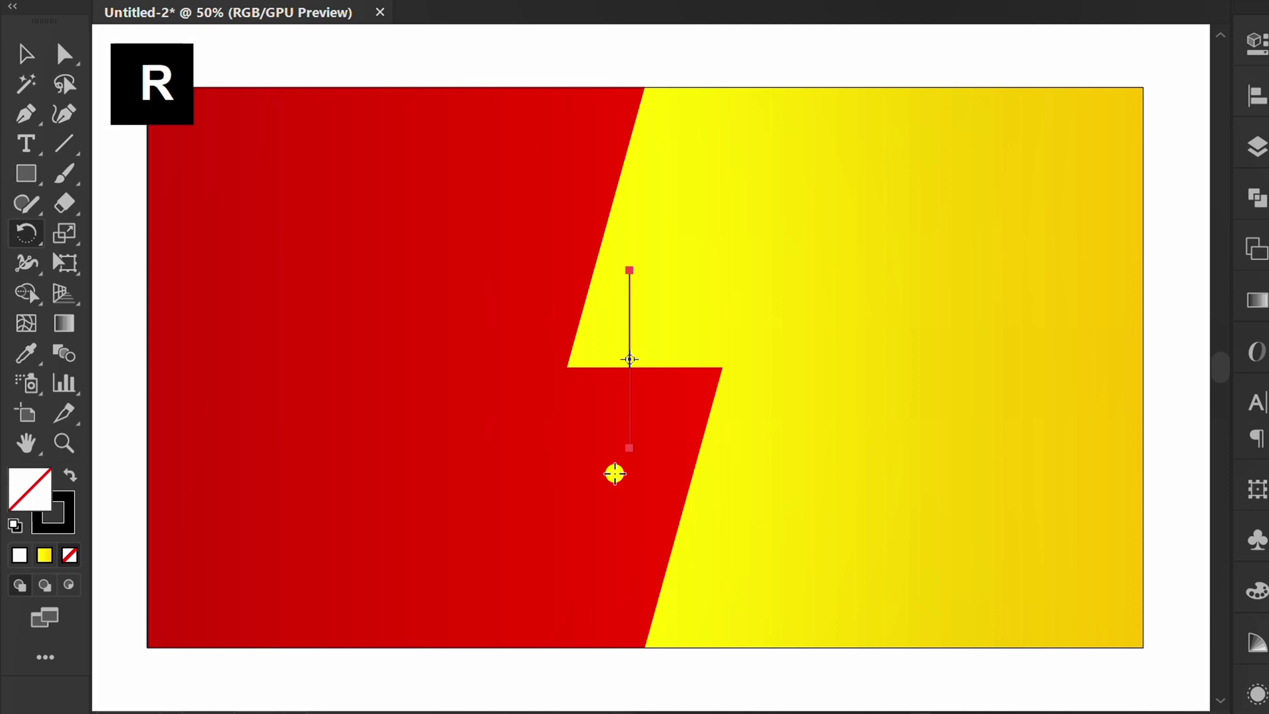
left_click_drag(609, 469, 752, 368)
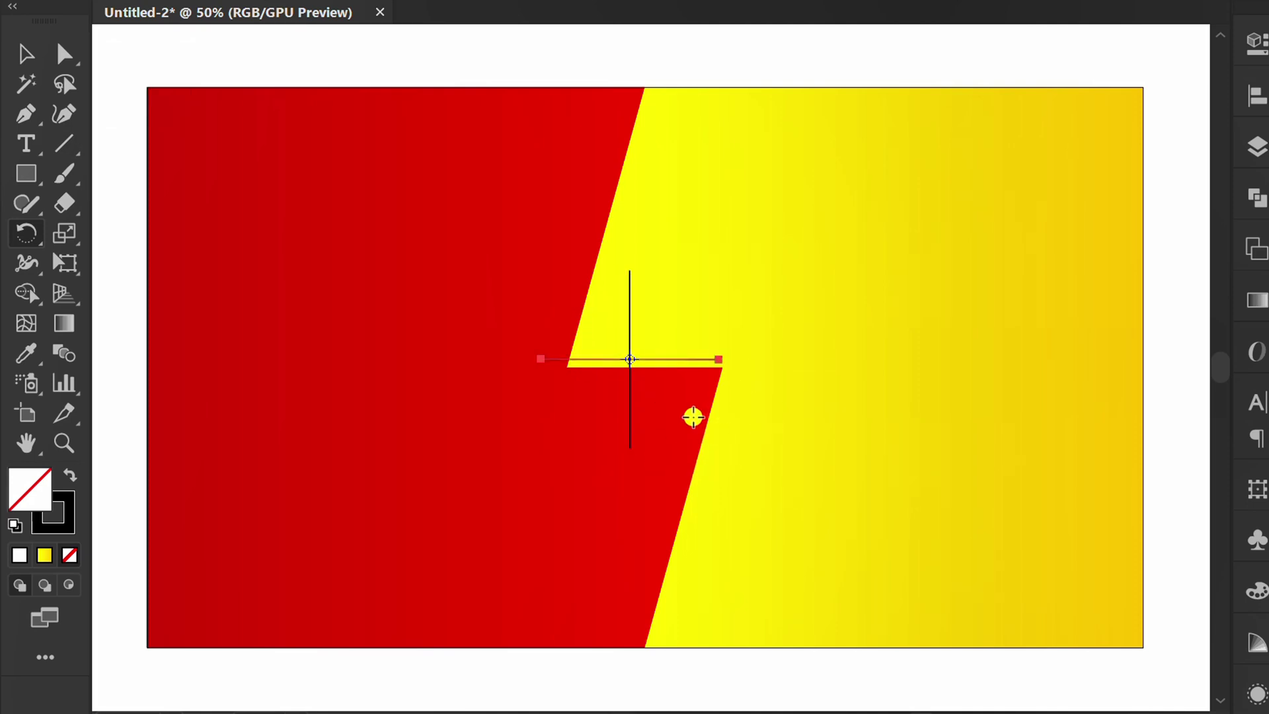
- Centre both lines on the artboard and convert them into guides
key("v")
left_click_drag(705, 261, 581, 445)
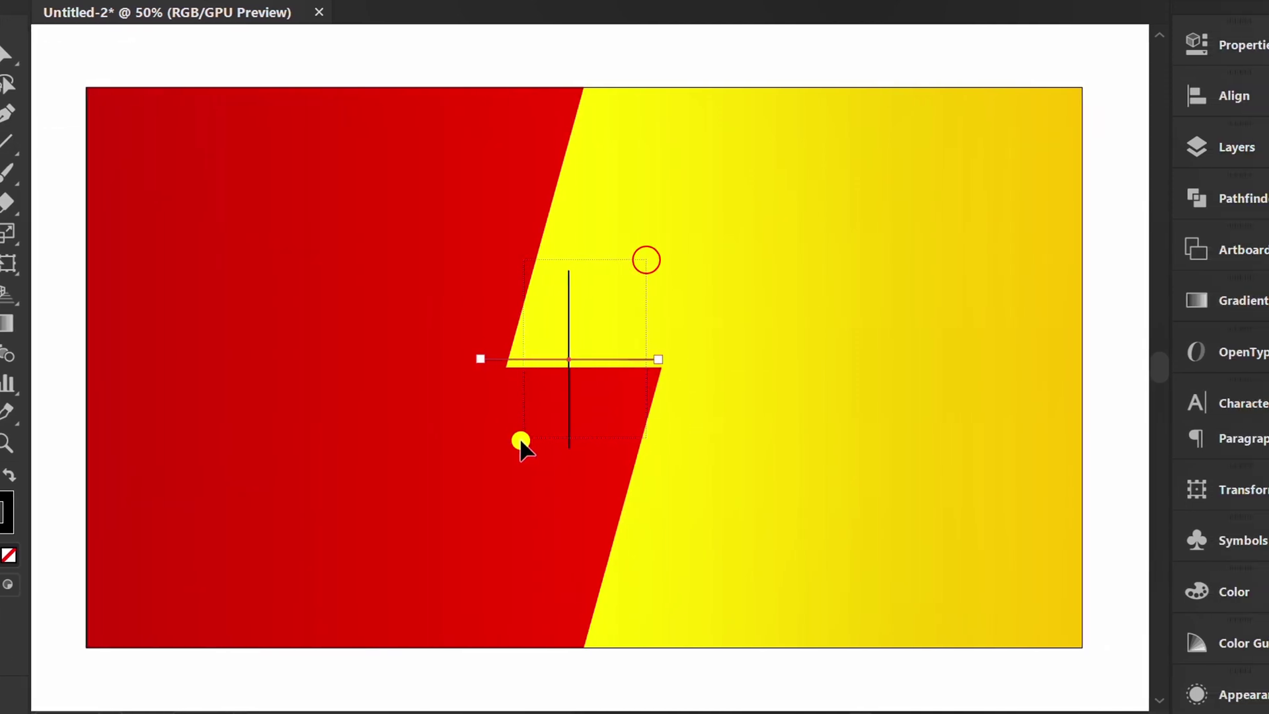
left_click(1190, 96)
left_click(922, 140)
left_click(1073, 137)
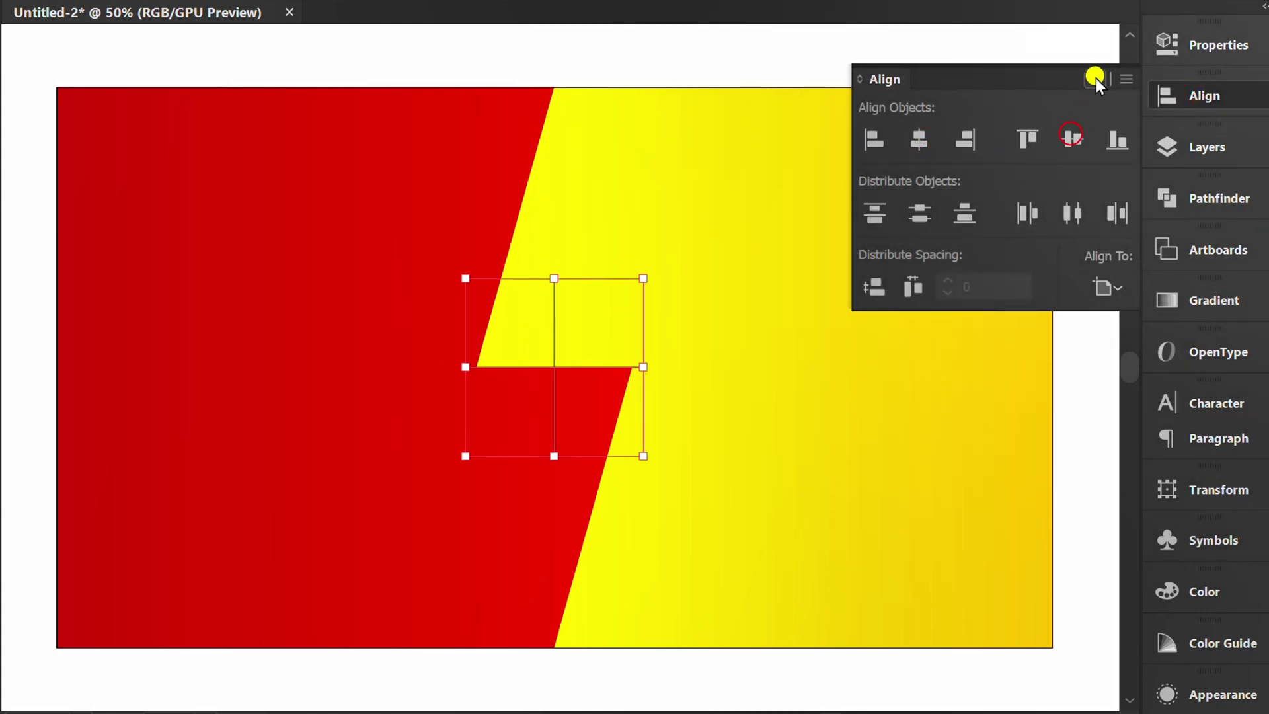
left_click(1095, 78)
right_click(667, 214)
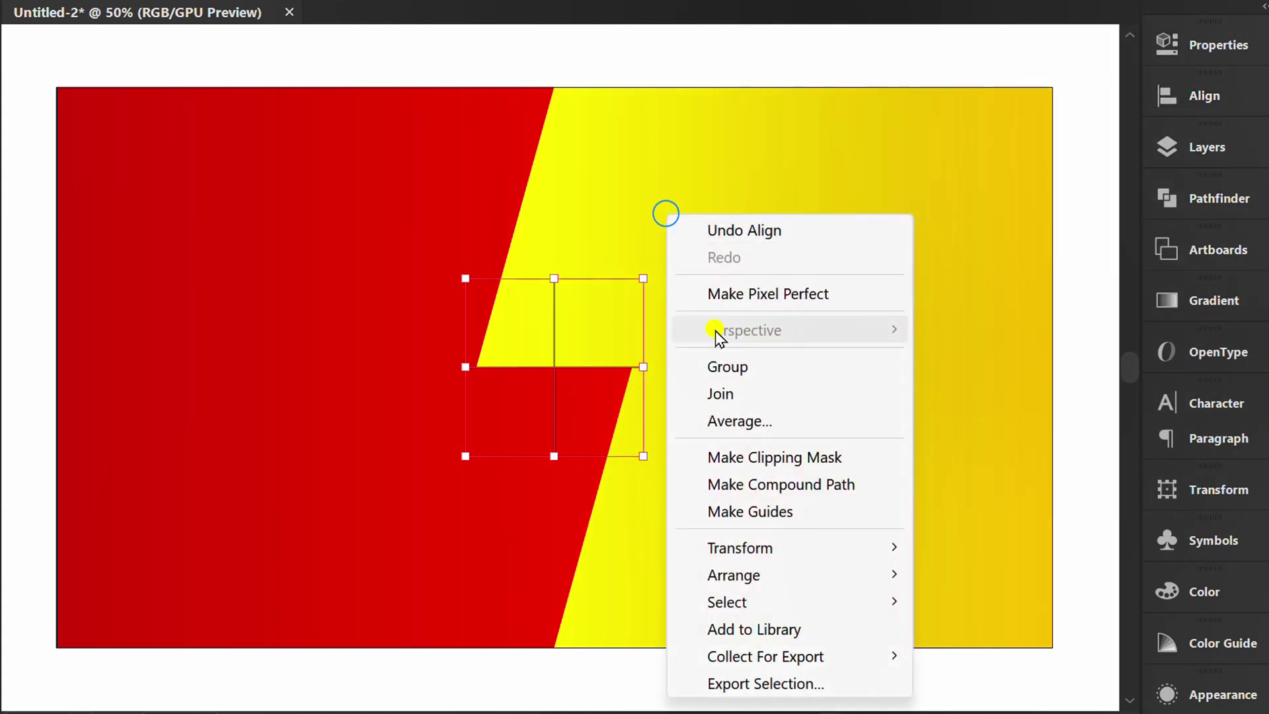
left_click(773, 511)
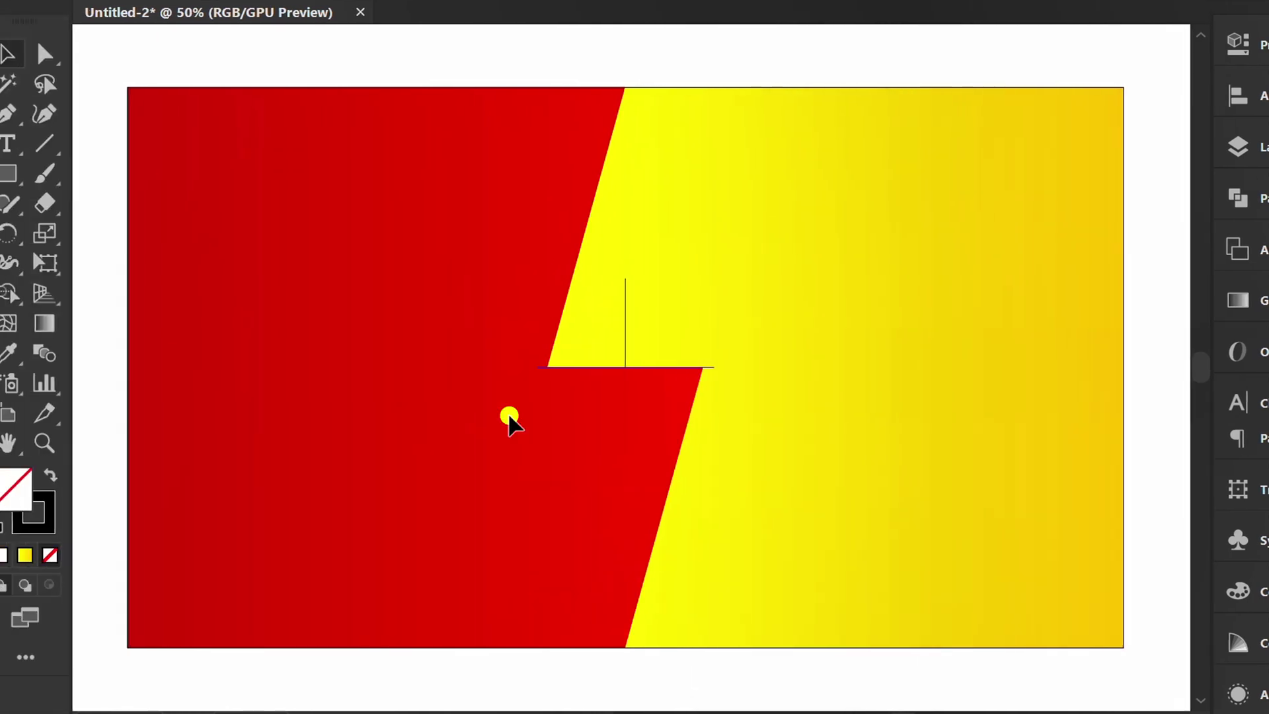
- Draw a long horizontal line rightward from the guide intersection
left_click_drag(66, 149, 181, 136)
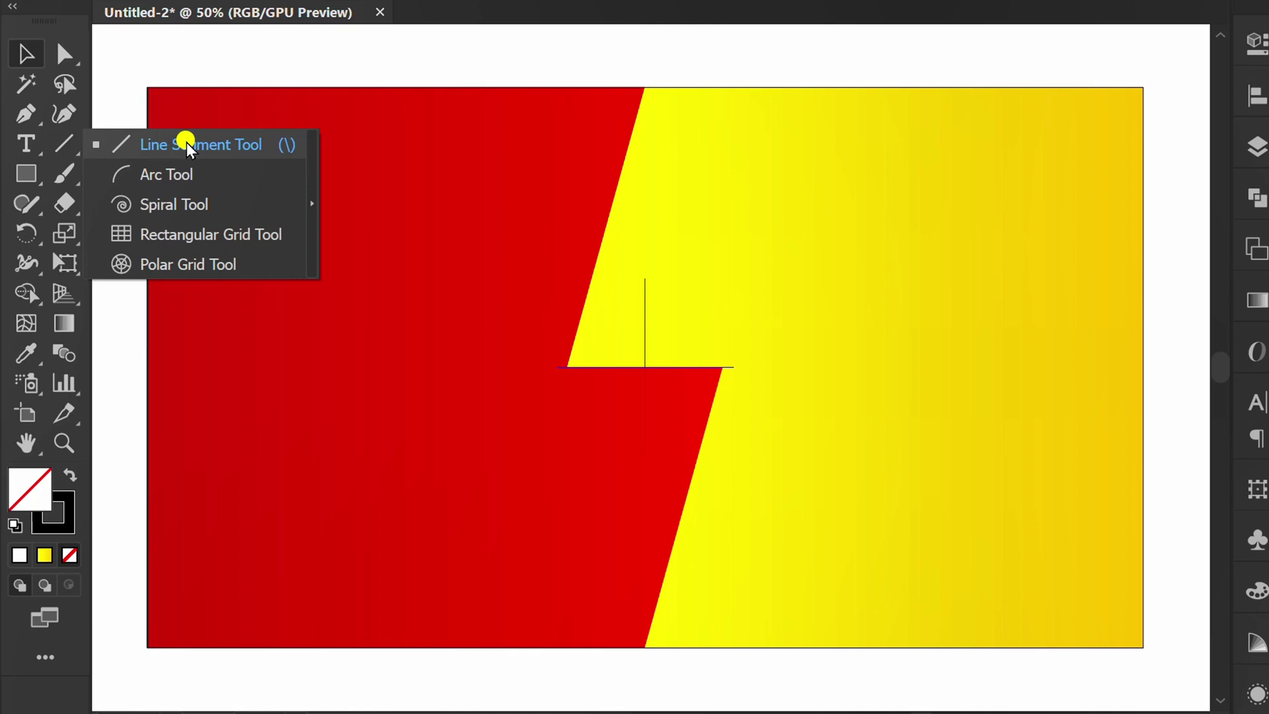
scroll(262, 334, "down", 1)
scroll(695, 342, "up", 1)
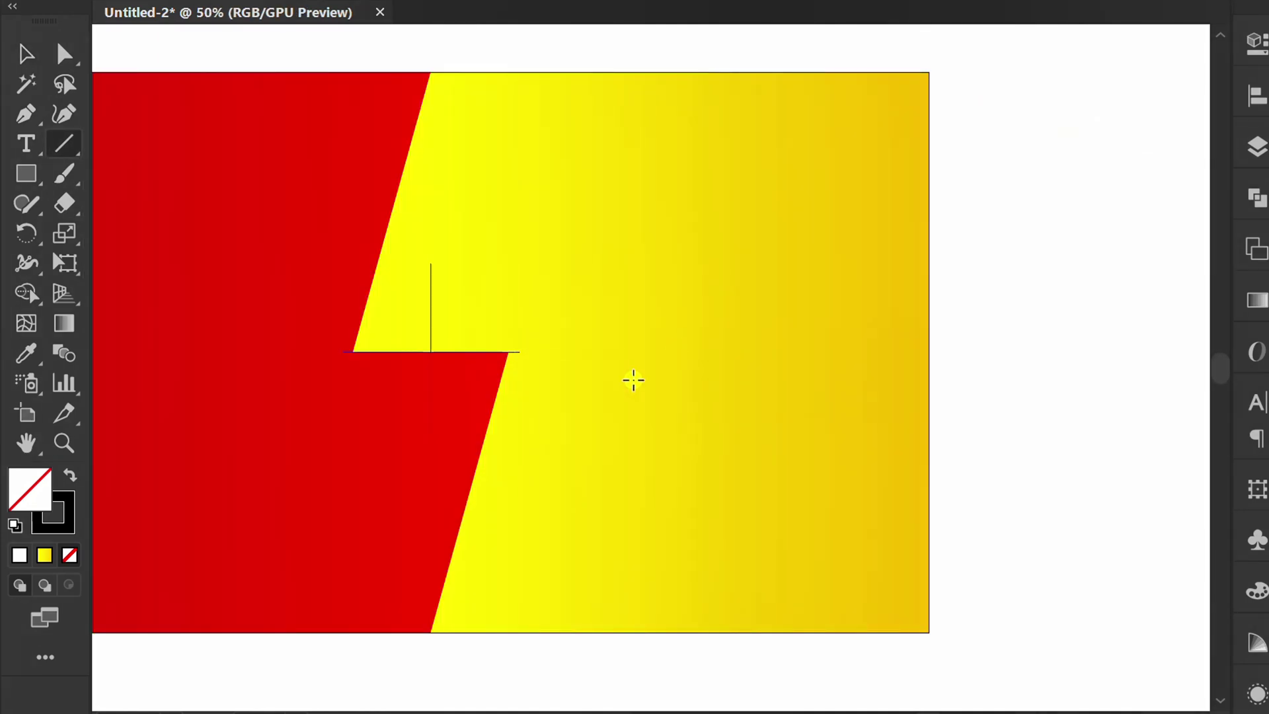
left_click_drag(431, 349, 1134, 356)
scroll(731, 462, "down", 2)
key("Tab")
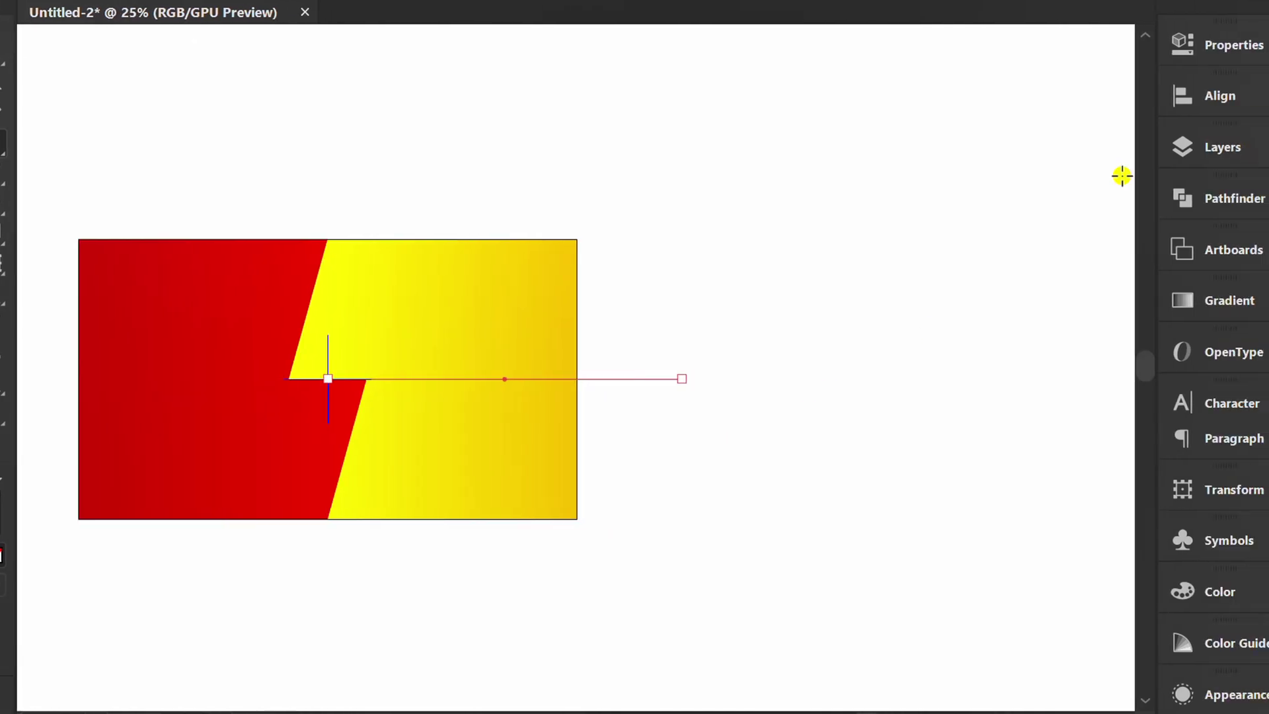
- Give the line a 100 pt stroke with a flipped tapered width profile, thick end right
left_click(1202, 44)
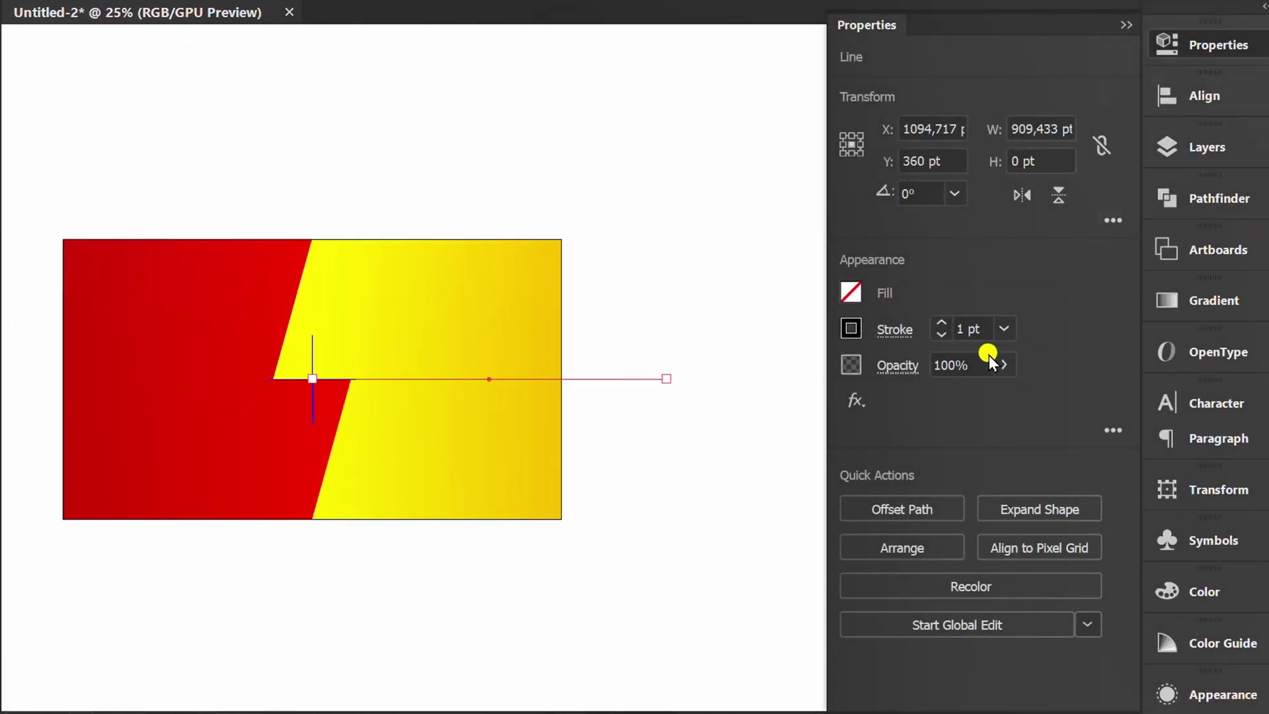
left_click(956, 325)
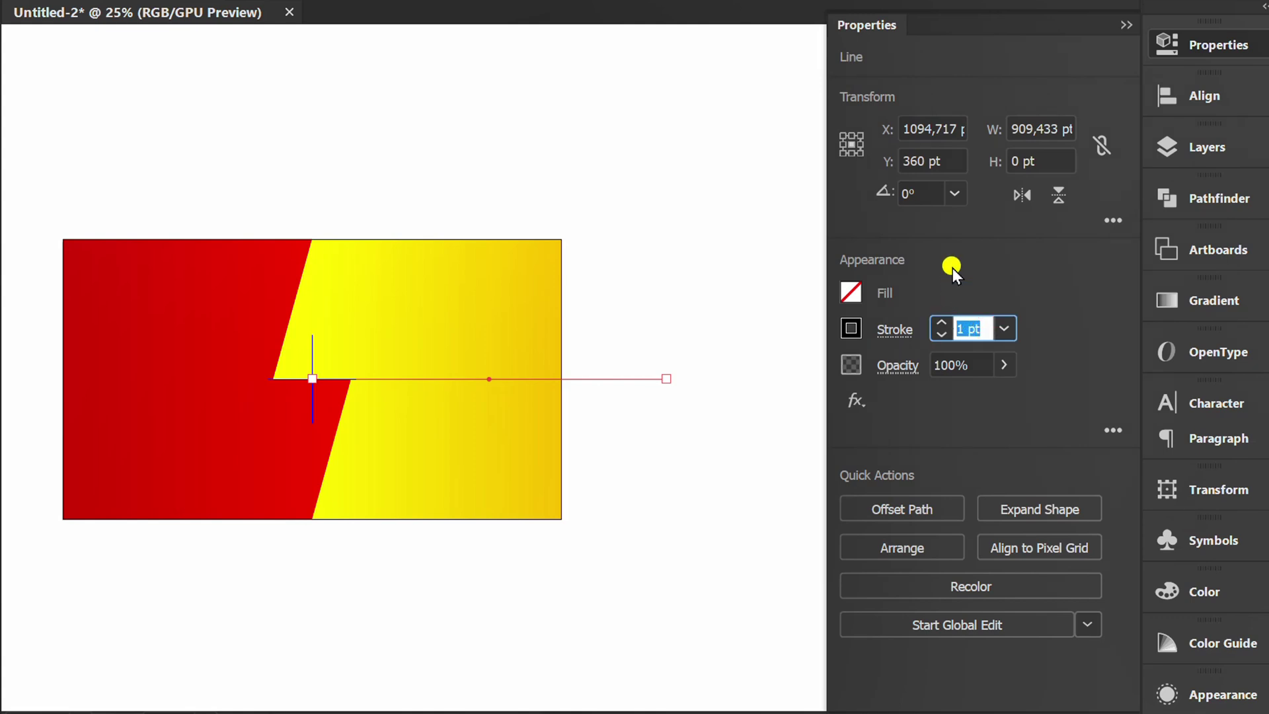
type("100")
key("Return")
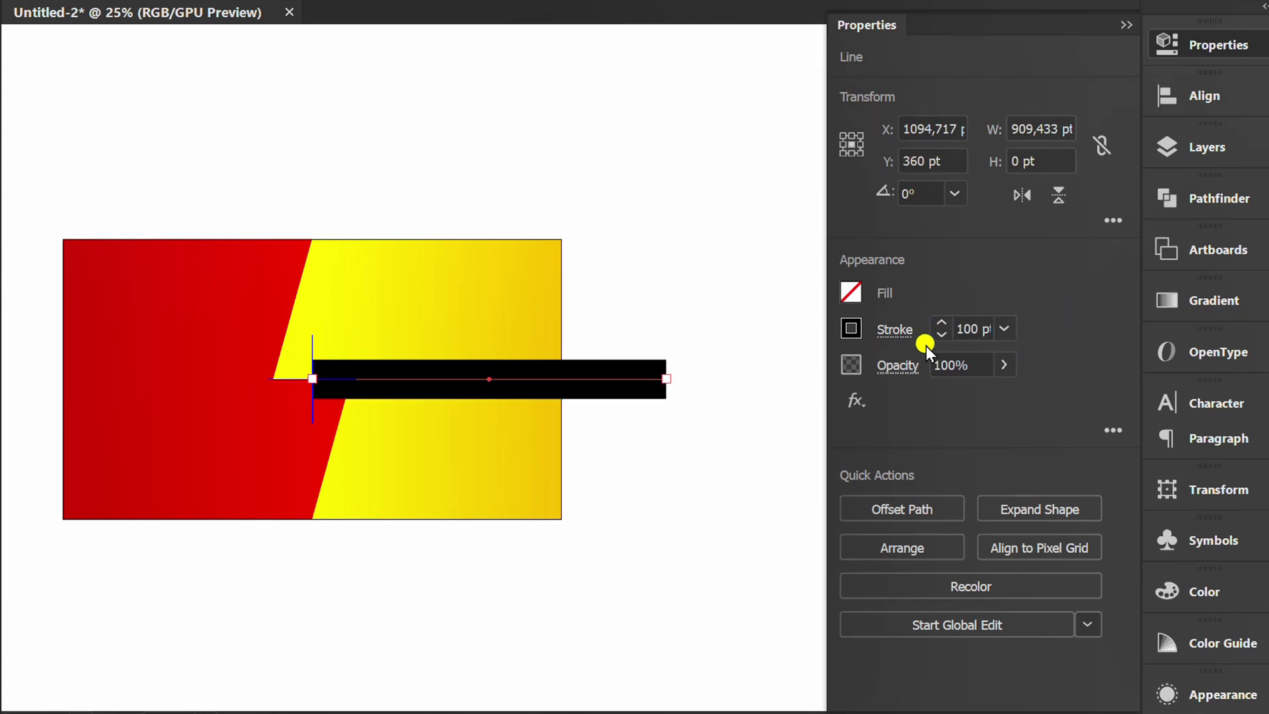
left_click(886, 331)
left_click(830, 292)
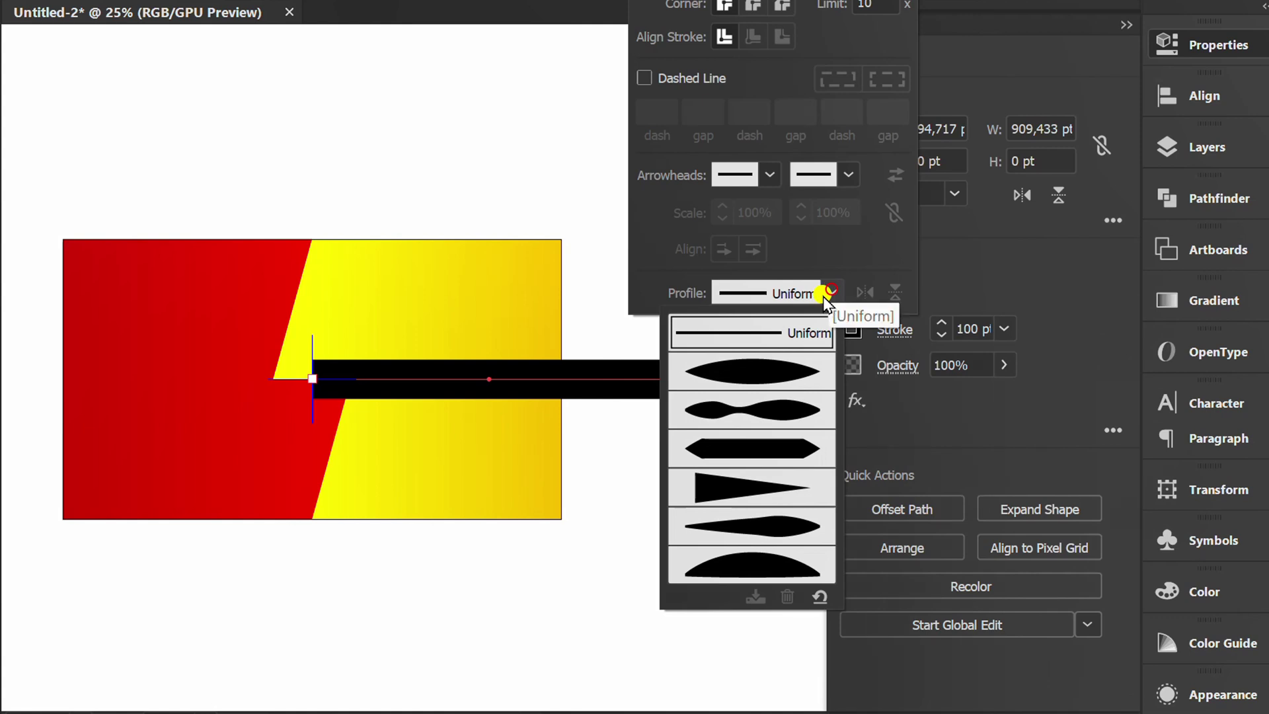
left_click(721, 491)
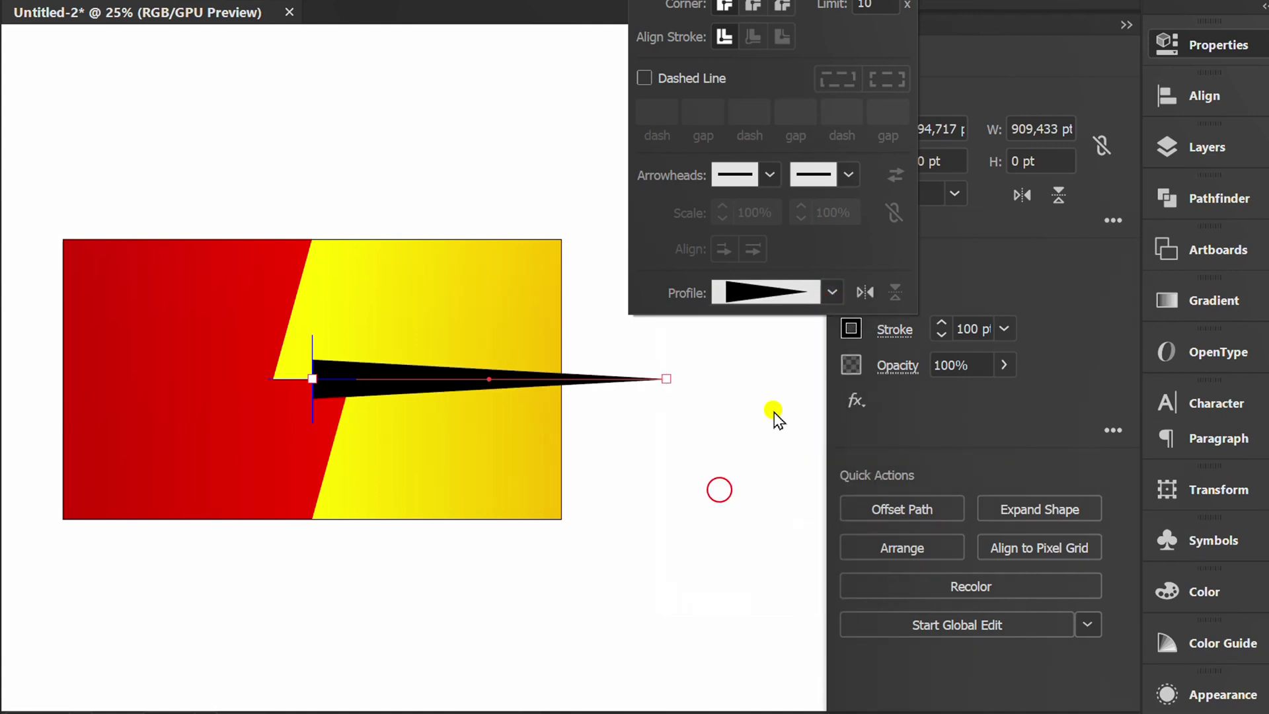
left_click(863, 293)
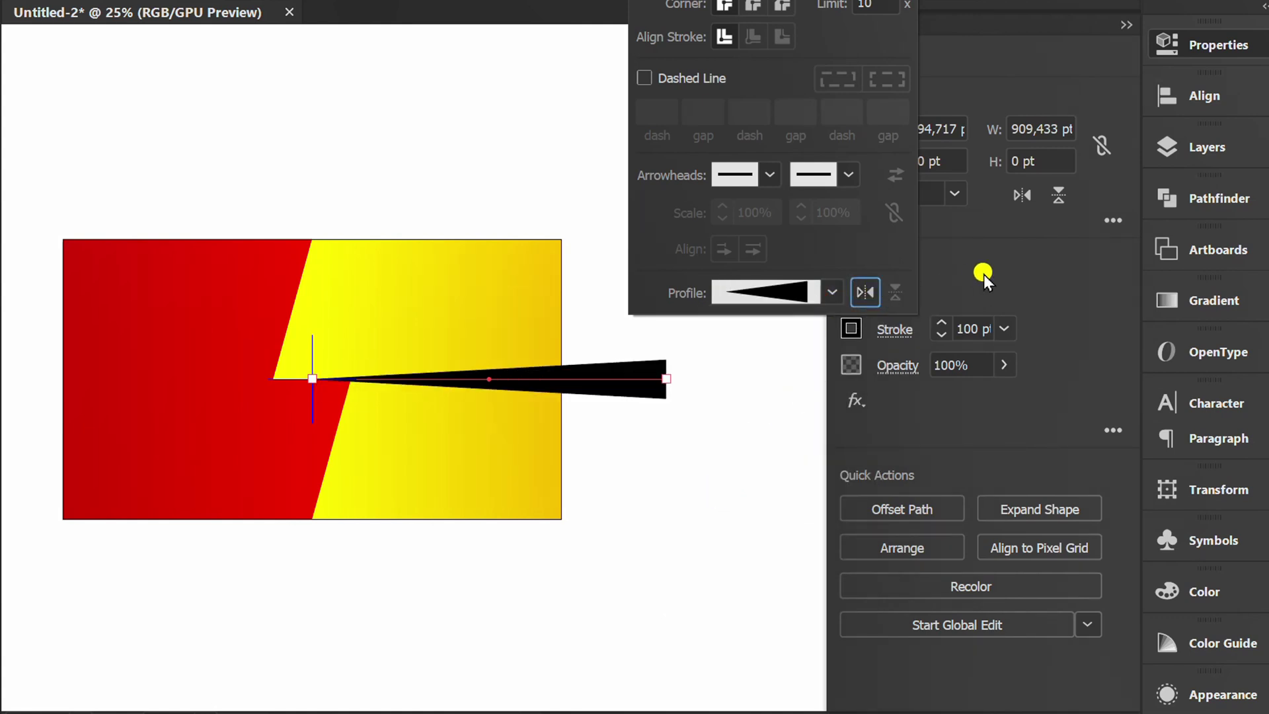
left_click(984, 274)
- Set the line's blending mode to Overlay
left_click(909, 370)
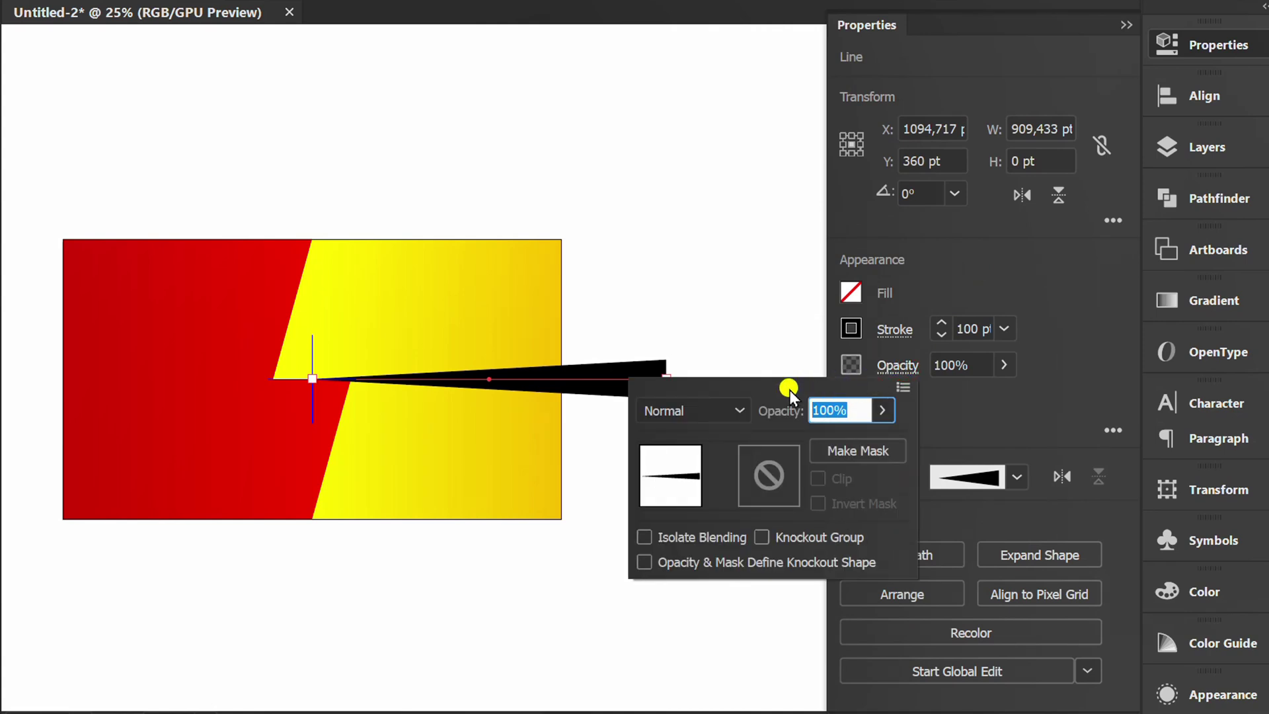
left_click(735, 408)
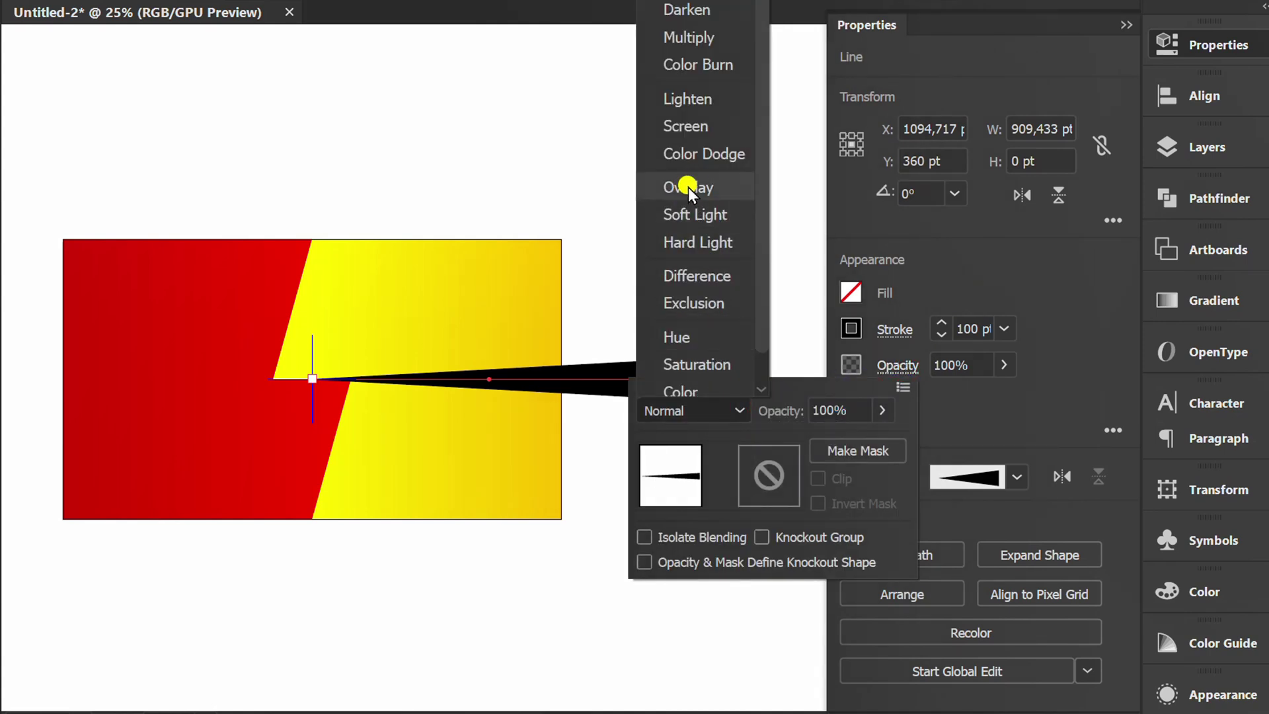
left_click(708, 184)
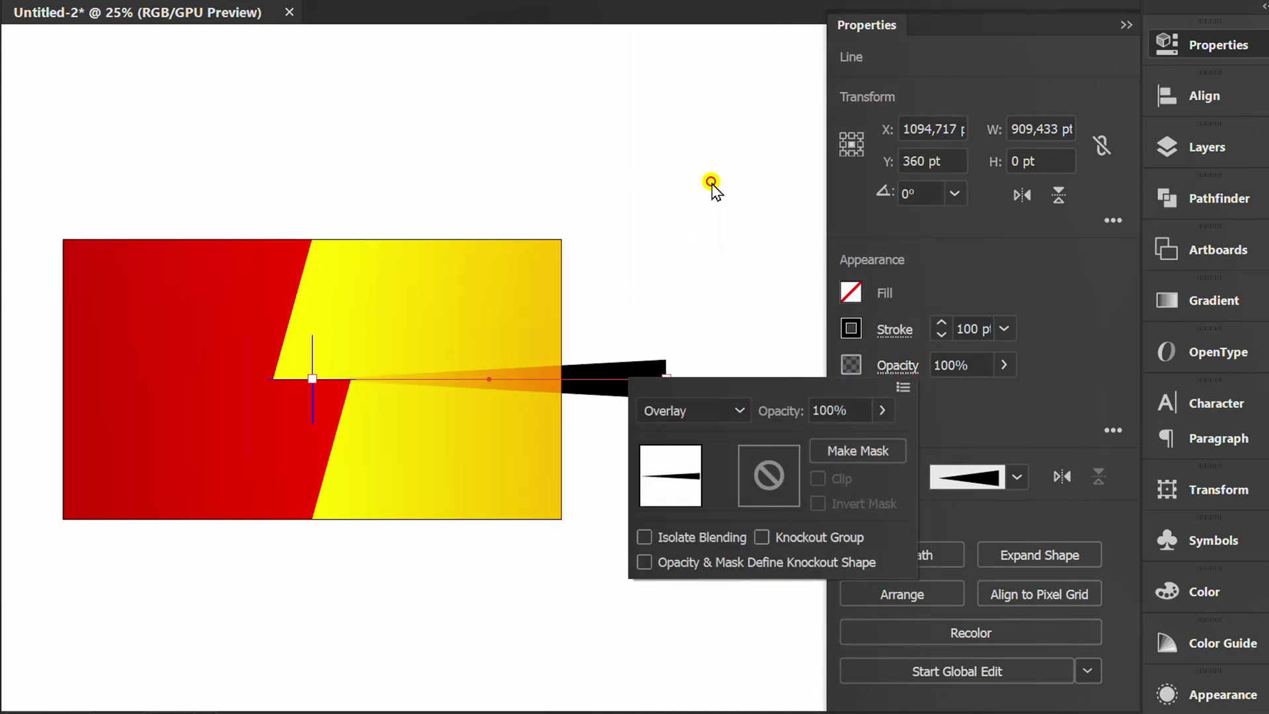
left_click(1060, 292)
left_click(1122, 25)
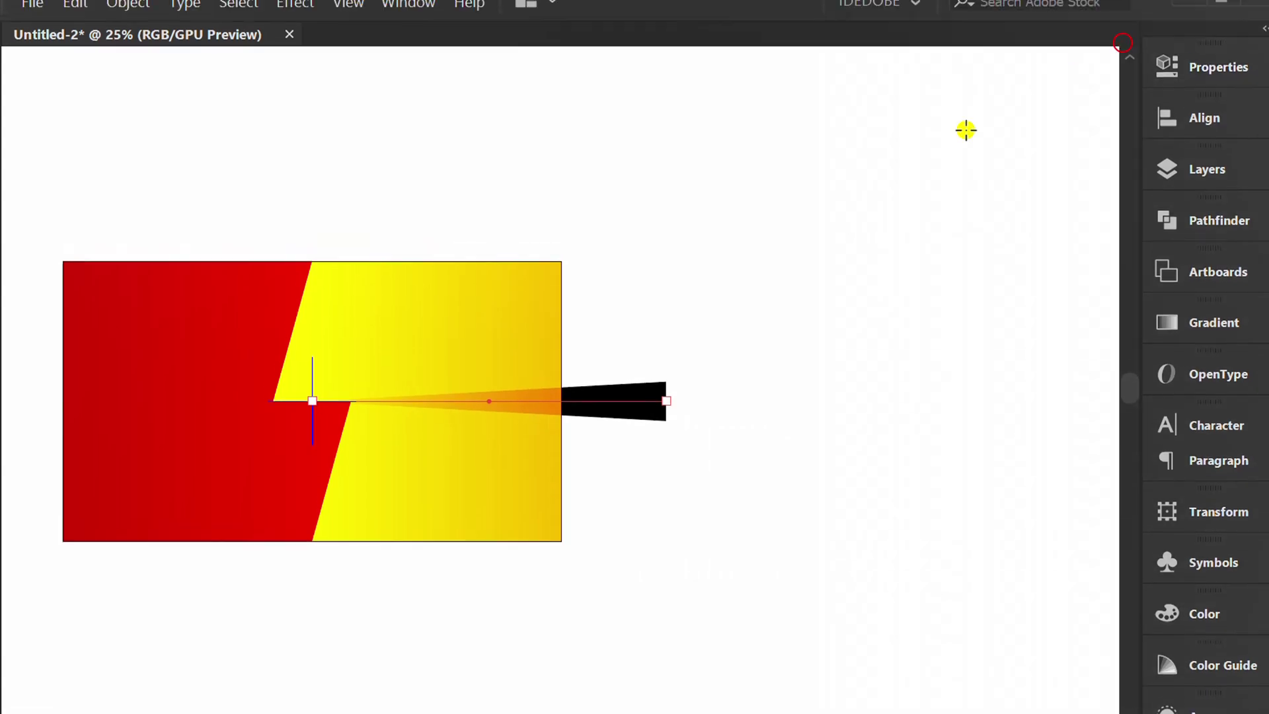
- Add a Transform effect with preview on and the left-middle reference point
left_click(297, 18)
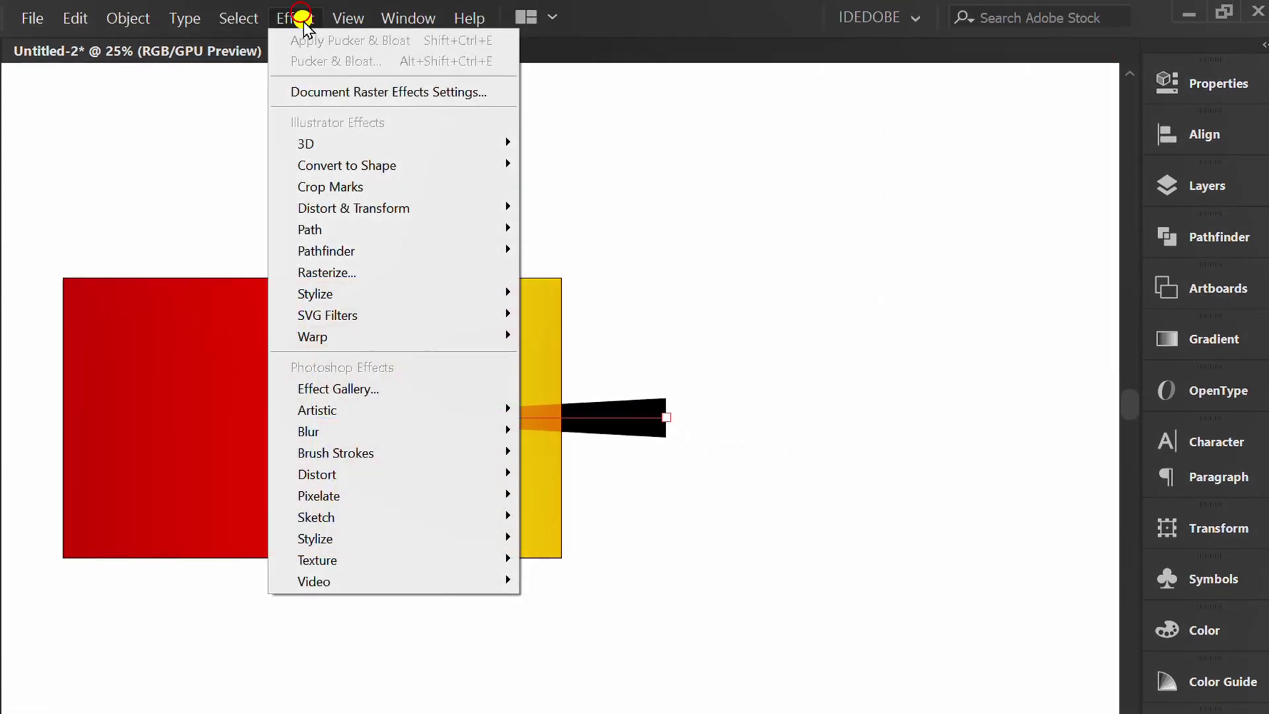
mouse_move(439, 213)
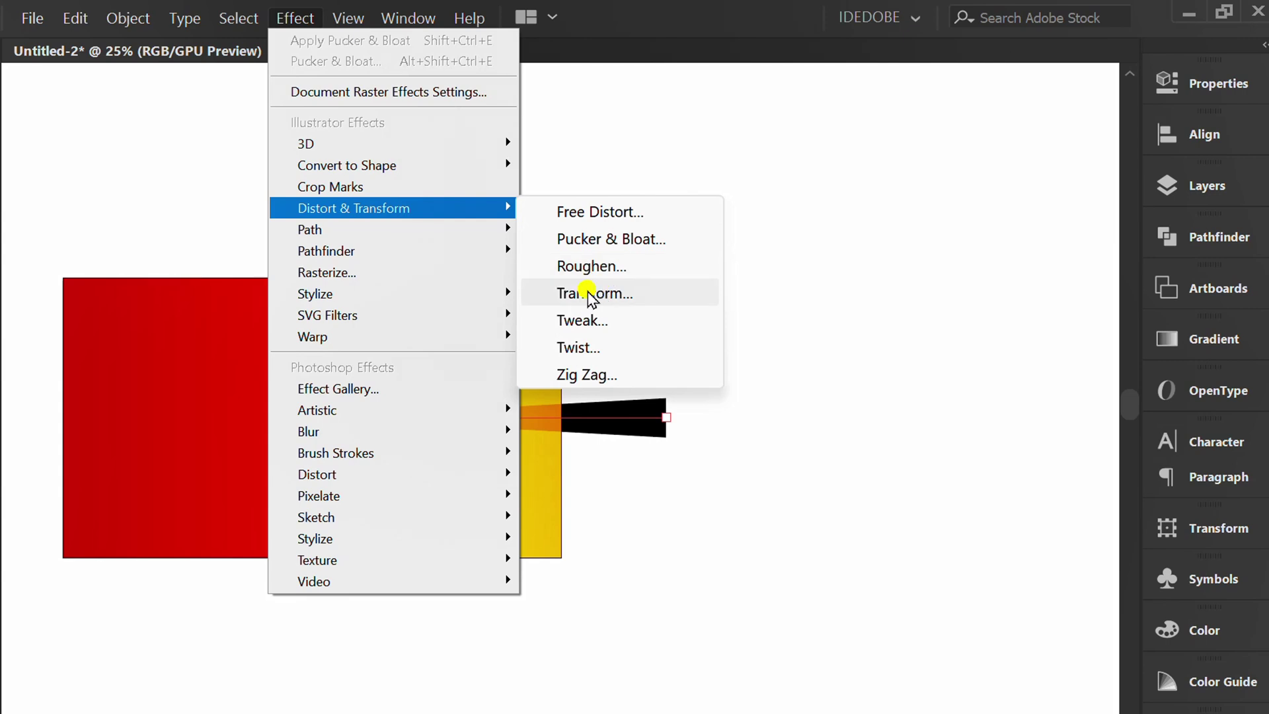
left_click(640, 293)
left_click_drag(985, 98, 923, 27)
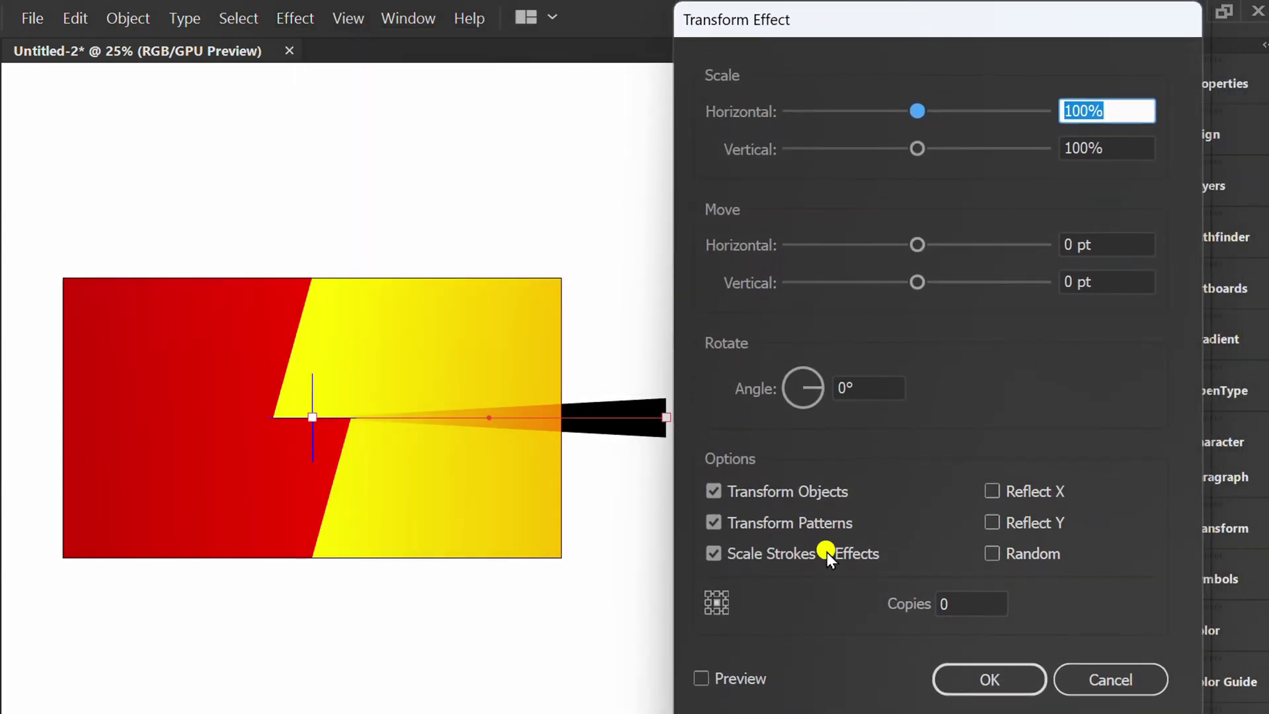
left_click(701, 675)
left_click(708, 603)
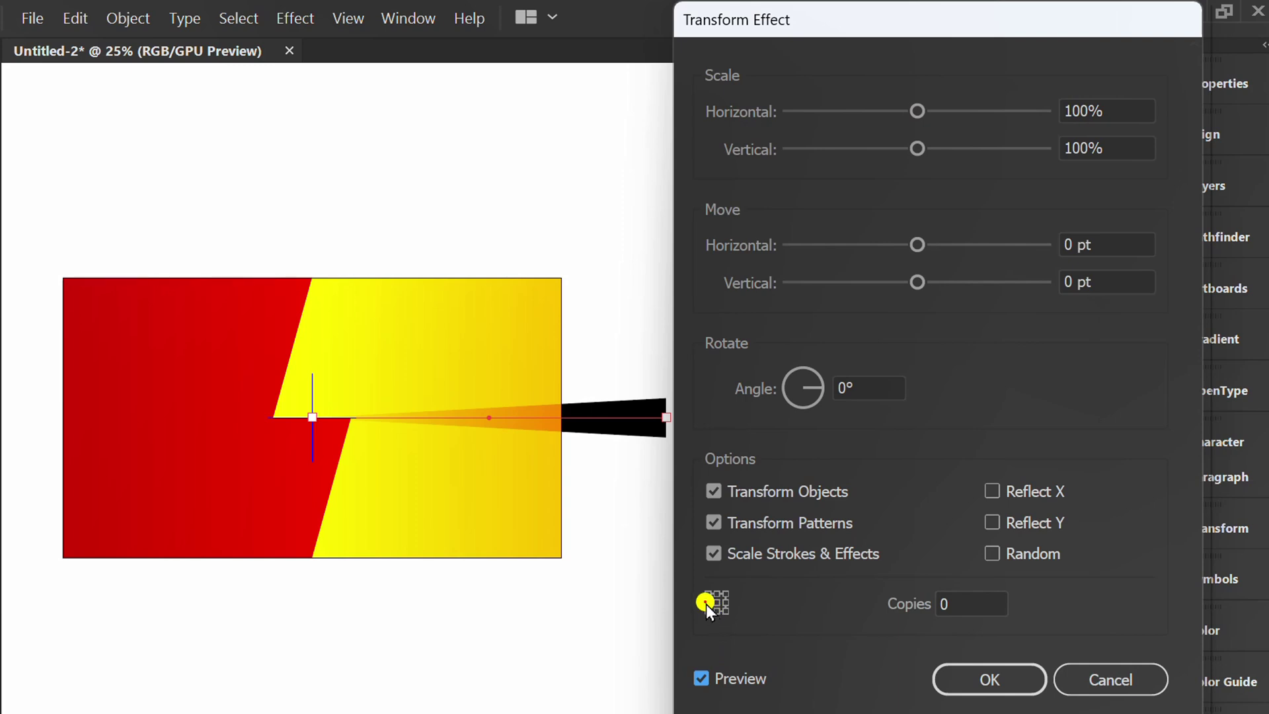
- Set the Transform effect to a 10° angle with 35 copies and apply it
left_click(870, 389)
double_click(870, 389)
type("10")
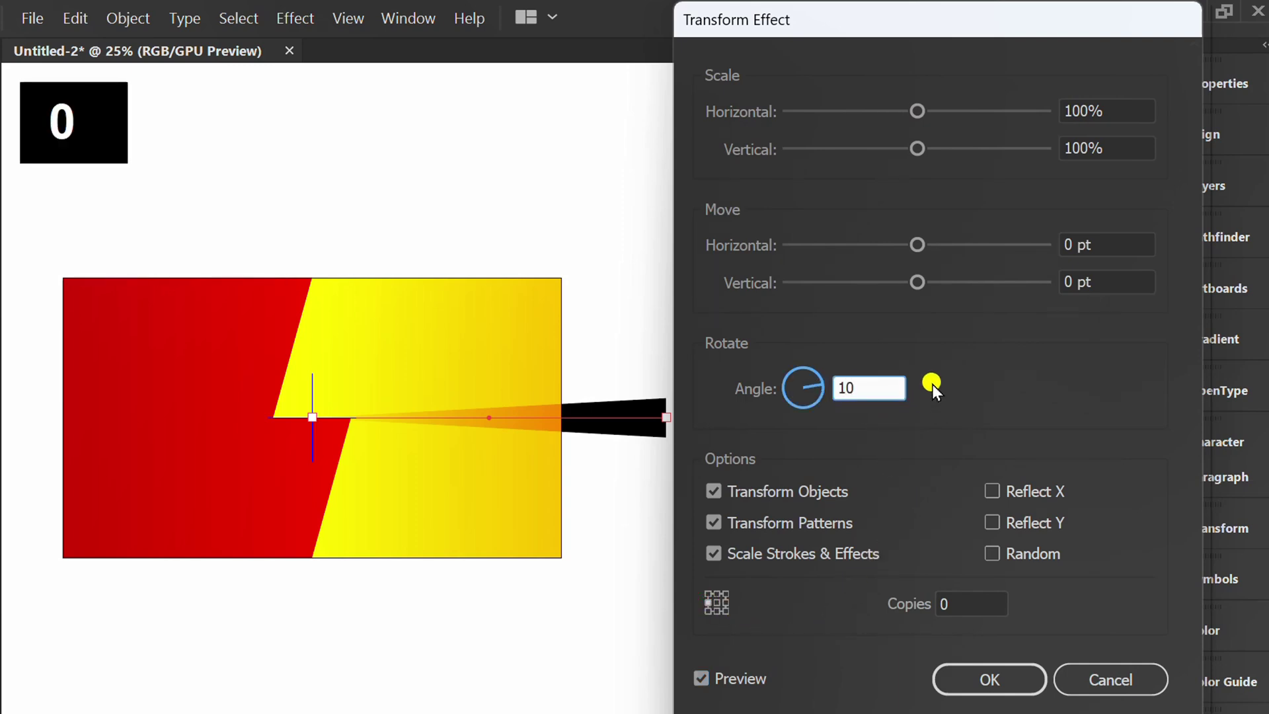
left_click(975, 602)
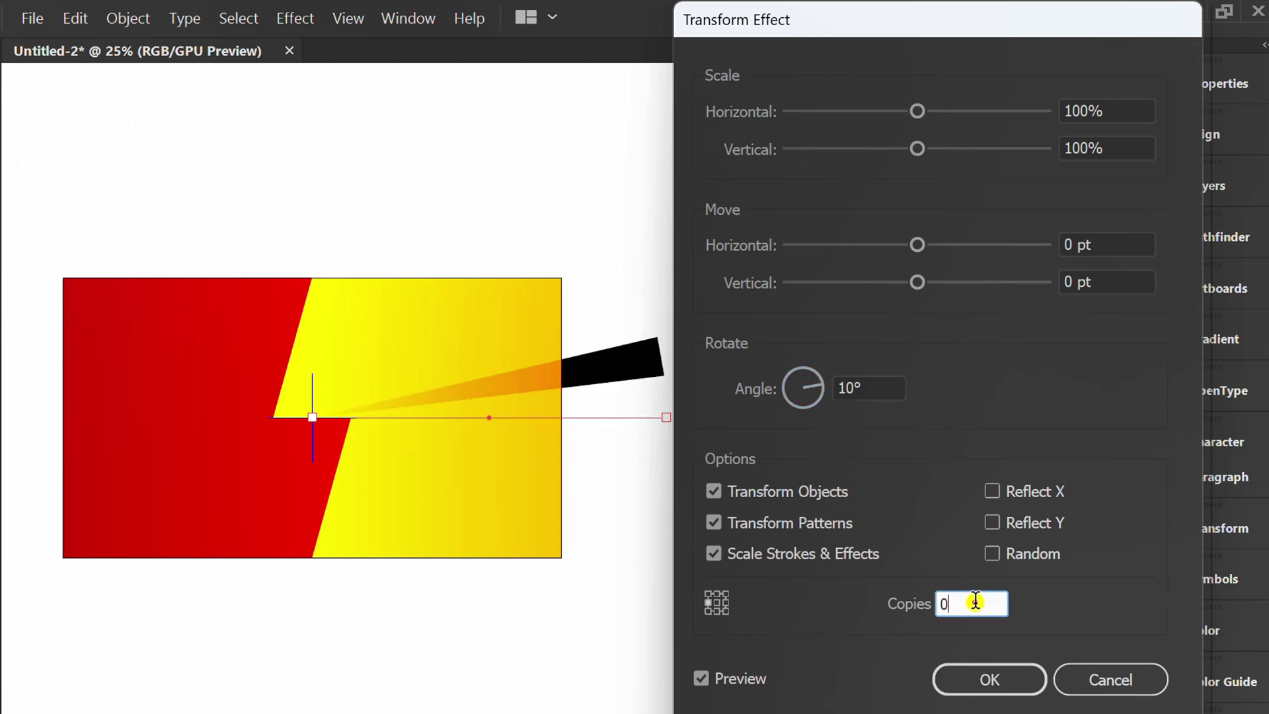
key("Up")
key("Up")
key("Up")
key("Up")
key("Up")
key("Up")
key("Up")
key("Up")
key("Up")
key("Up")
key("Up")
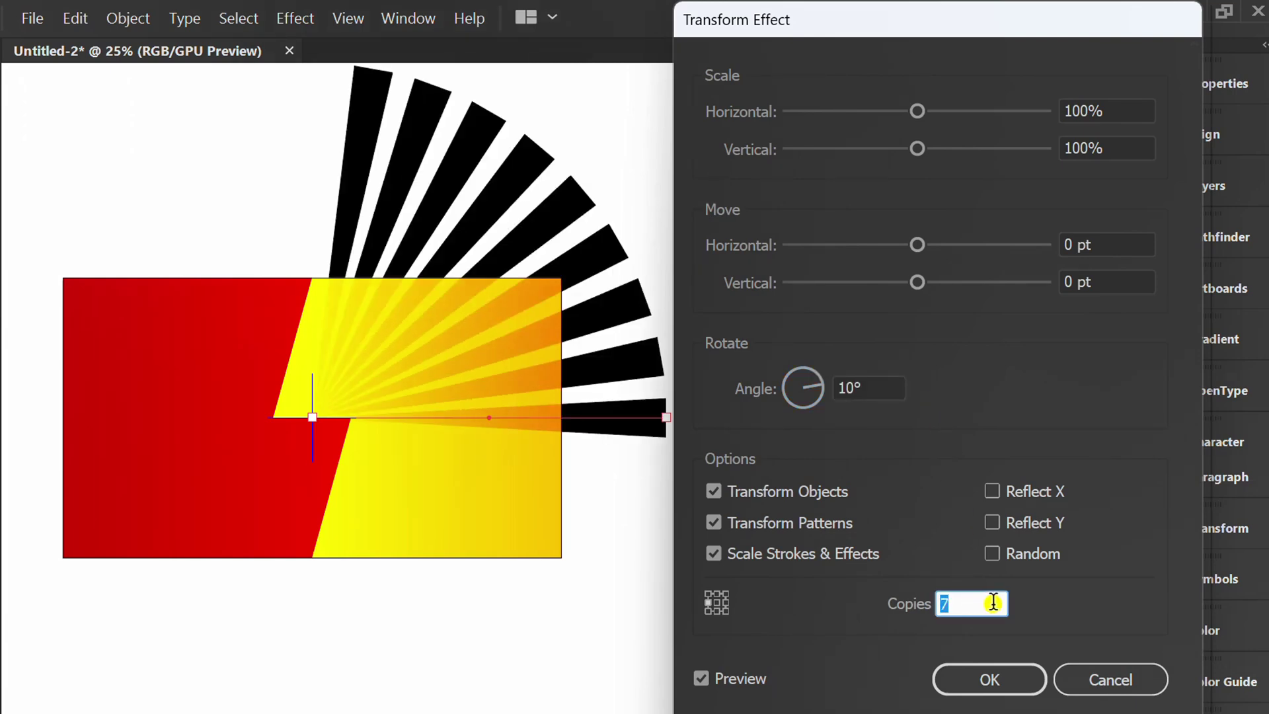
key("Up")
key("Up")
key("Up")
key("Up")
key("Up")
key("Up")
key("Up")
key("Up")
key("Up")
key("Up")
key("Up")
key("Up")
key("Up")
key("Up")
key("Up")
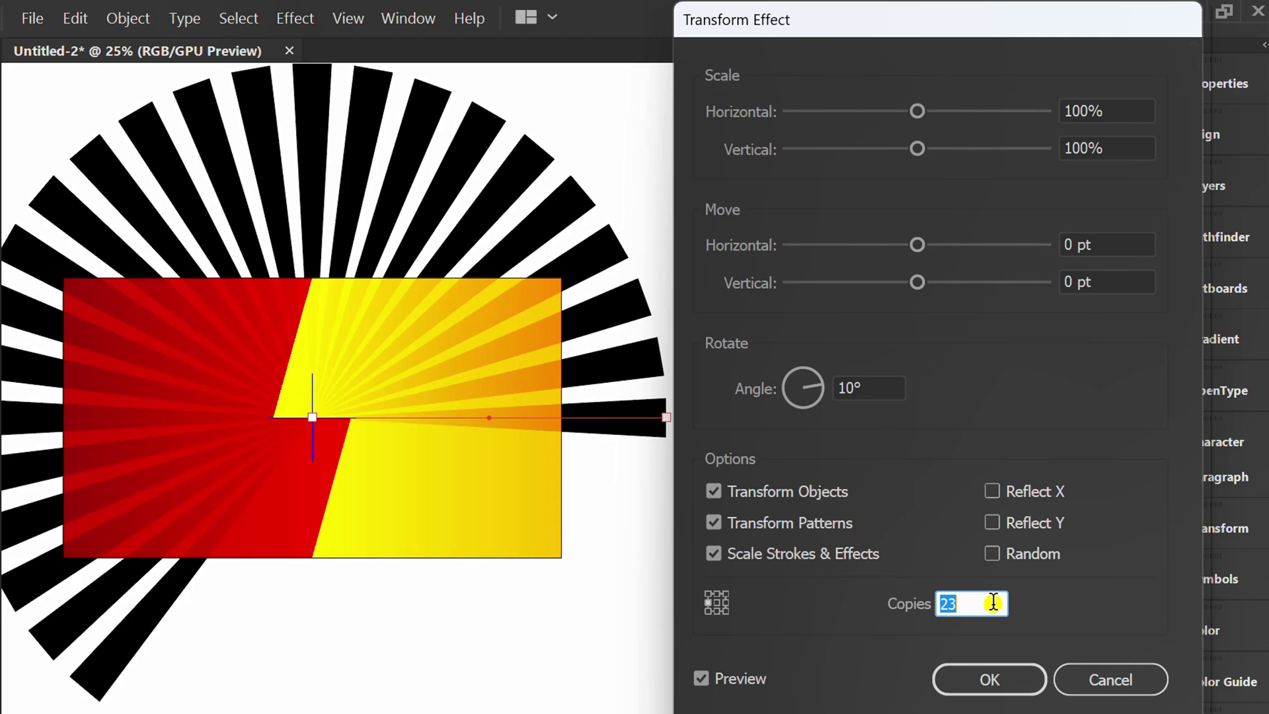
key("Up")
key("Up")
key("Up")
key("Up")
key("Up")
key("Up")
key("Up")
key("Up")
key("Up")
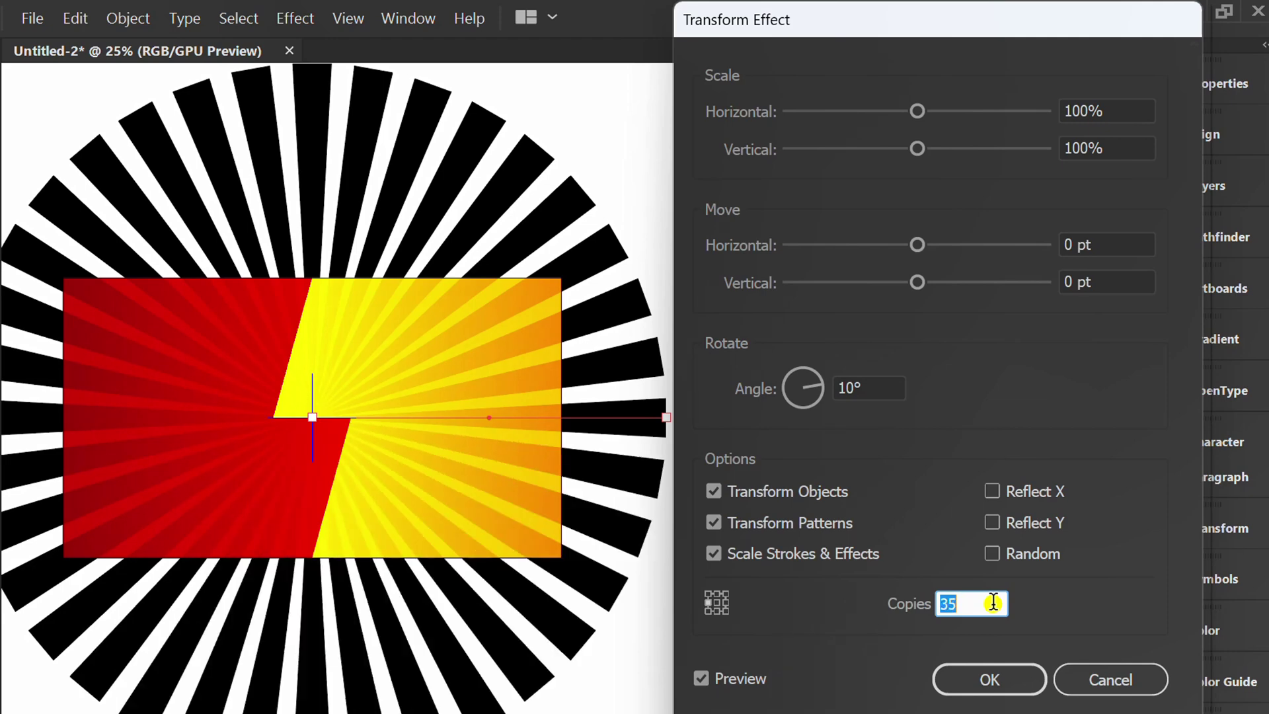
left_click(1010, 683)
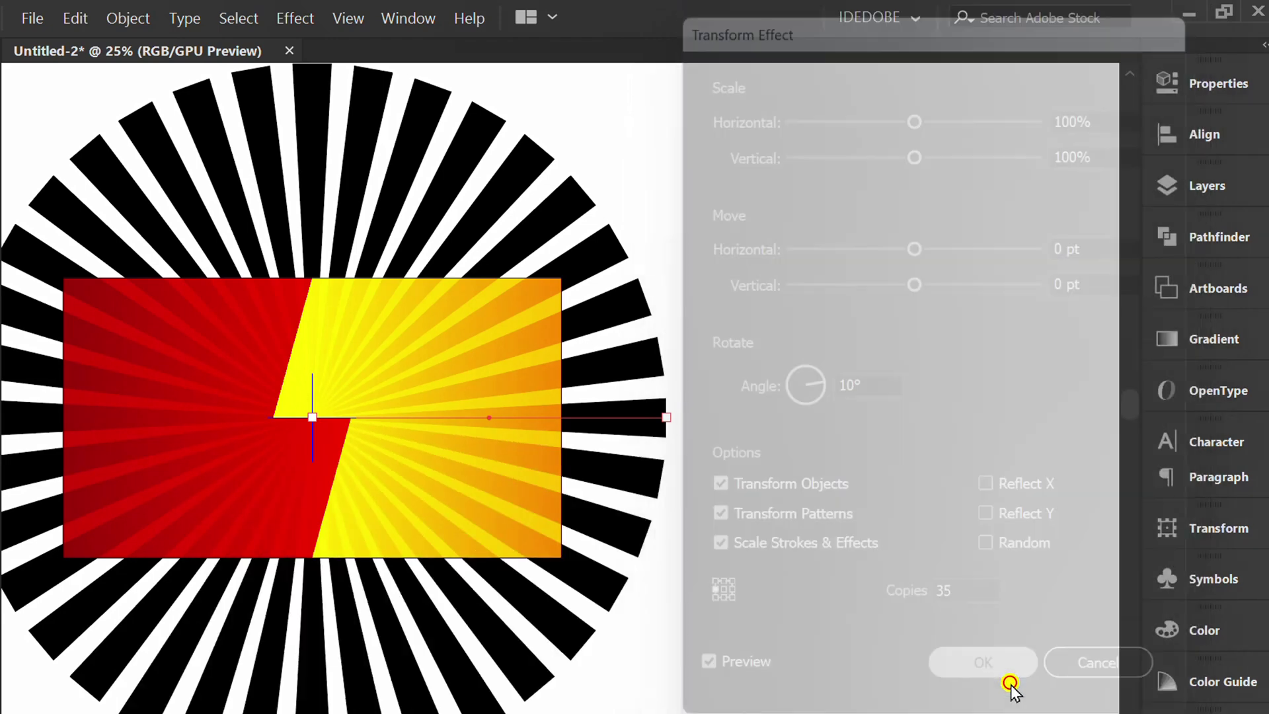
- Copy the sunburst and paste the duplicate in front
key("v")
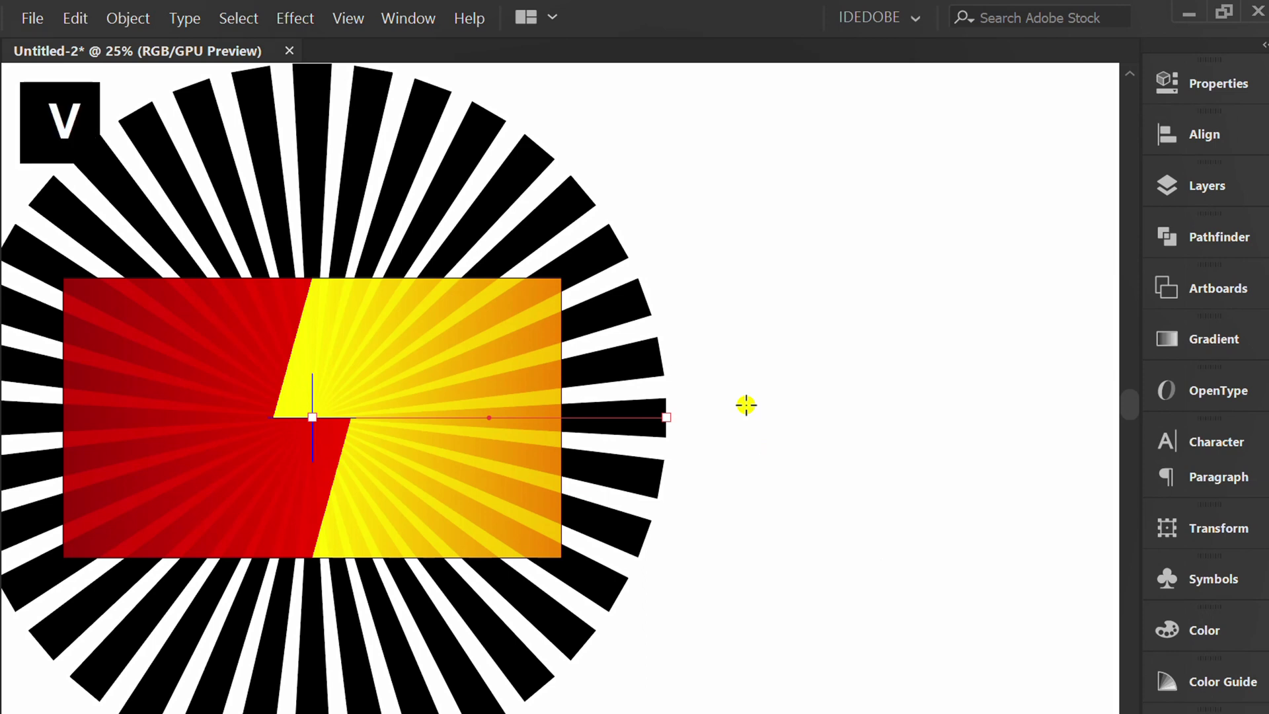
key("ctrl+c")
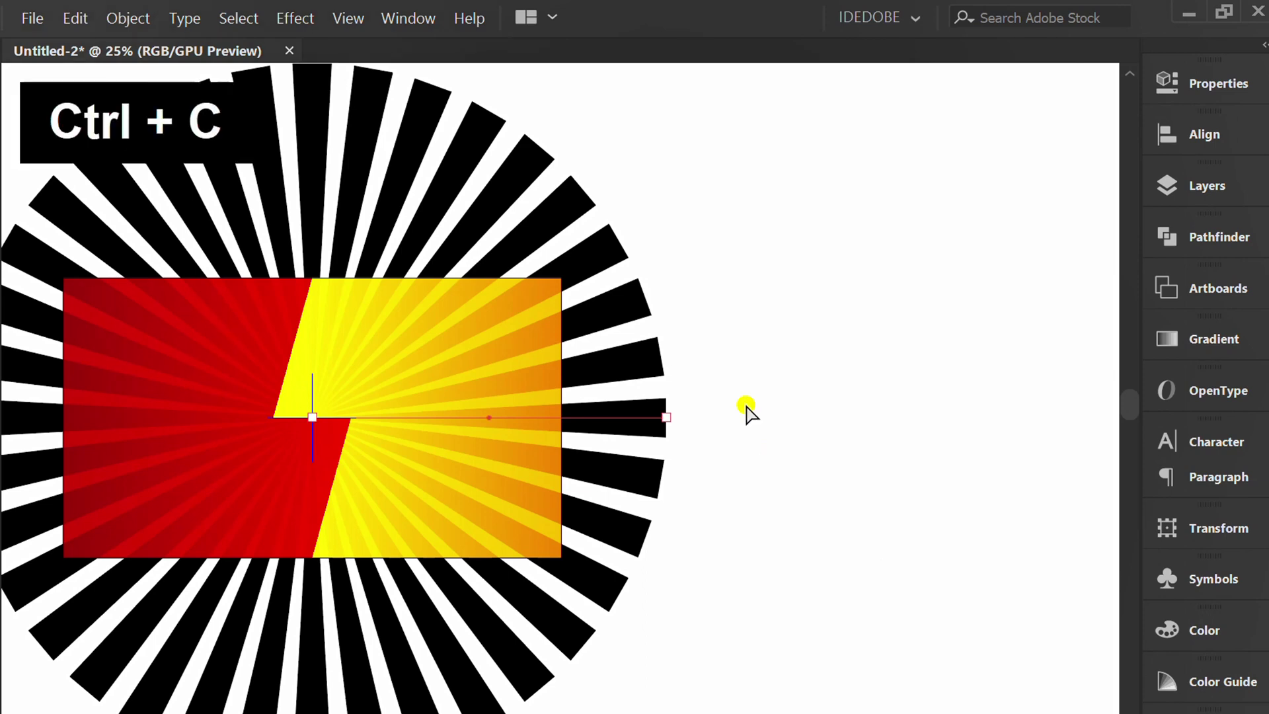
key("ctrl")
key("ctrl+f")
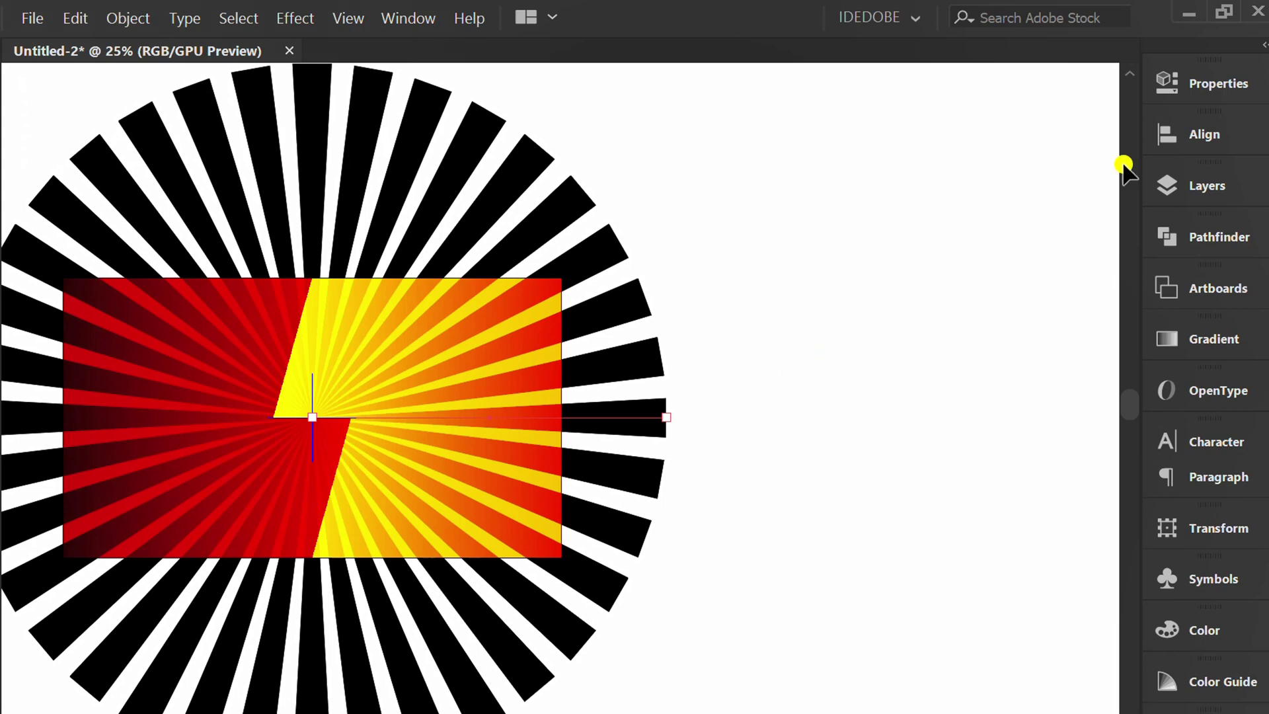
- Give the duplicate sunburst a white stroke of 15 pt
left_click(1195, 74)
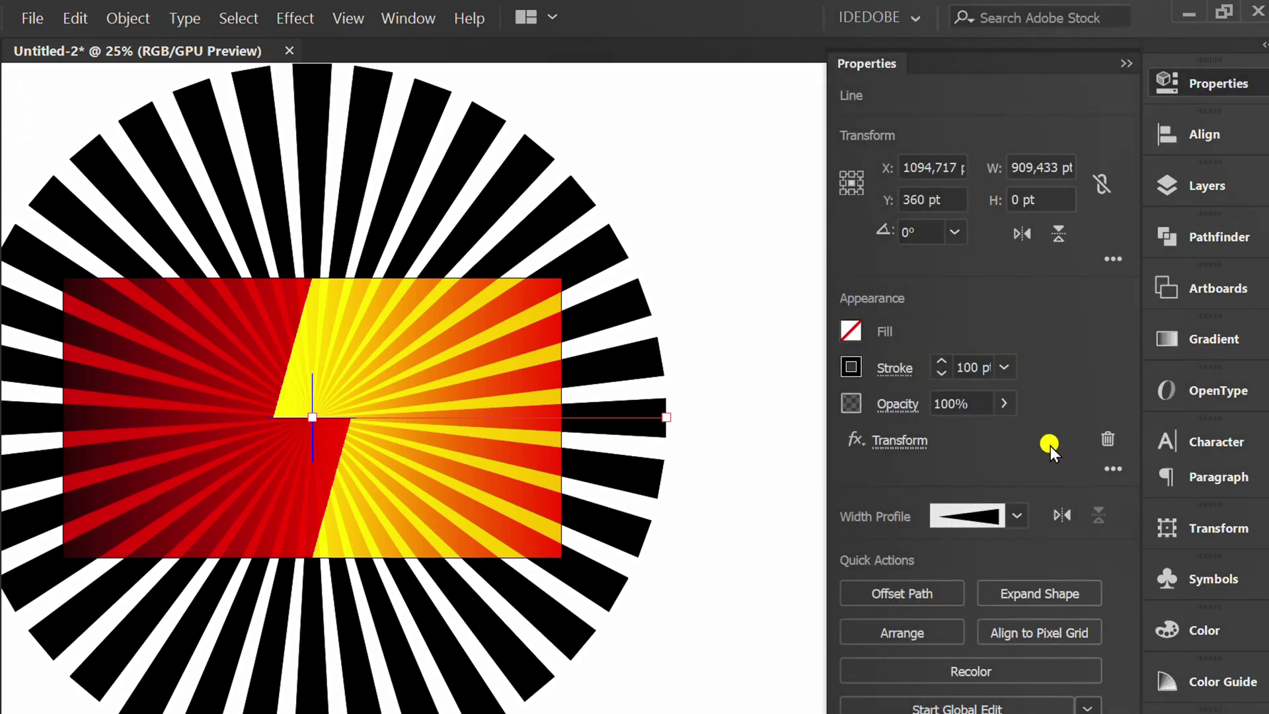
left_click(852, 367)
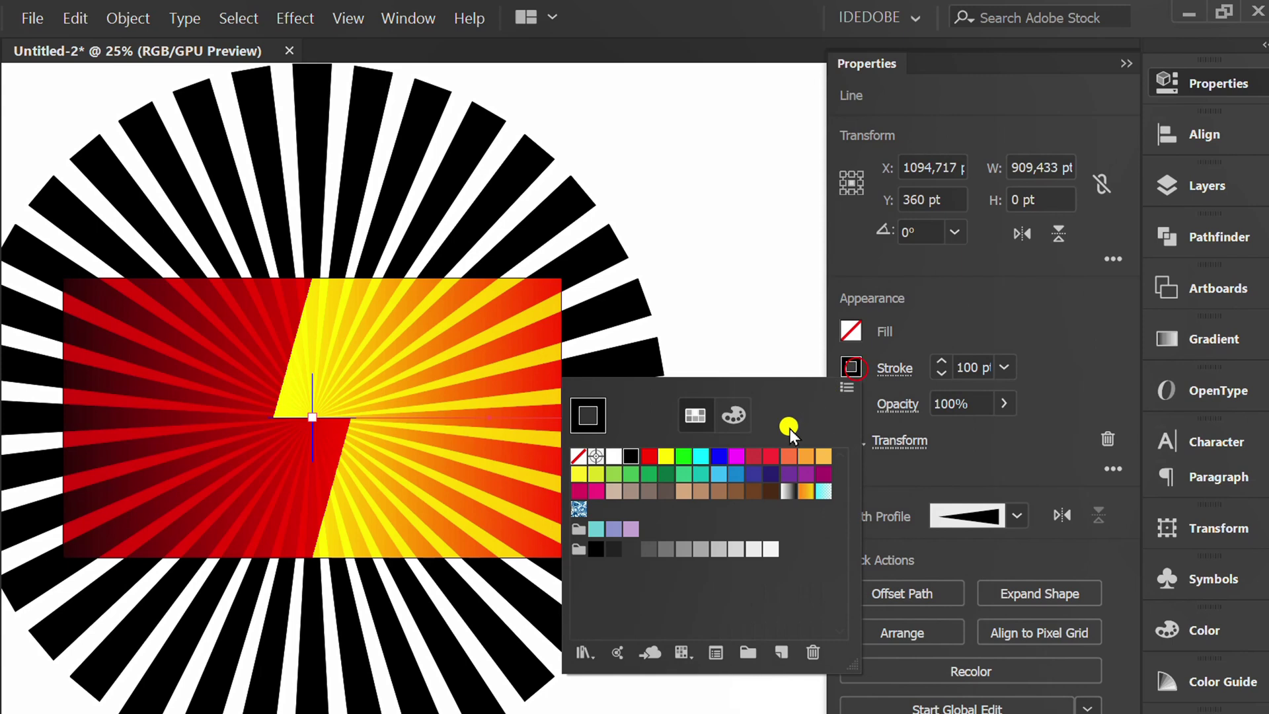
left_click(612, 457)
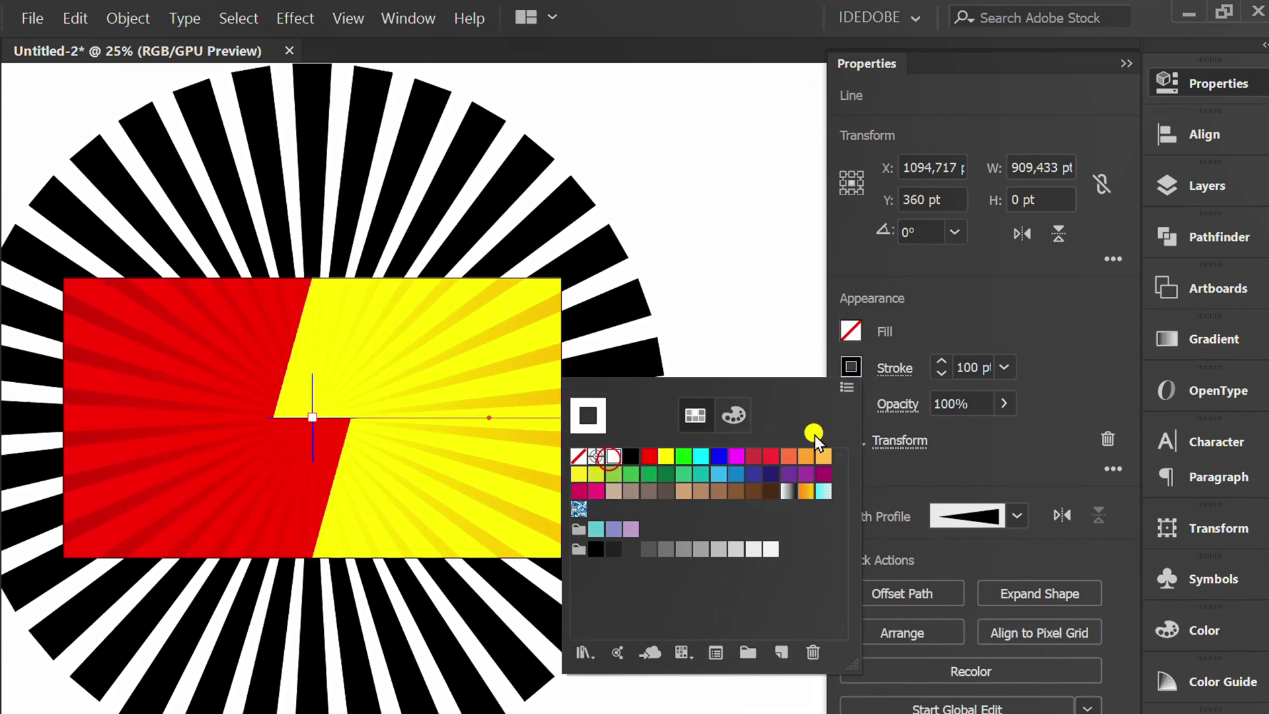
left_click(1071, 300)
left_click(977, 367)
type("81")
scroll(982, 368, "down", 10)
scroll(989, 368, "down", 10)
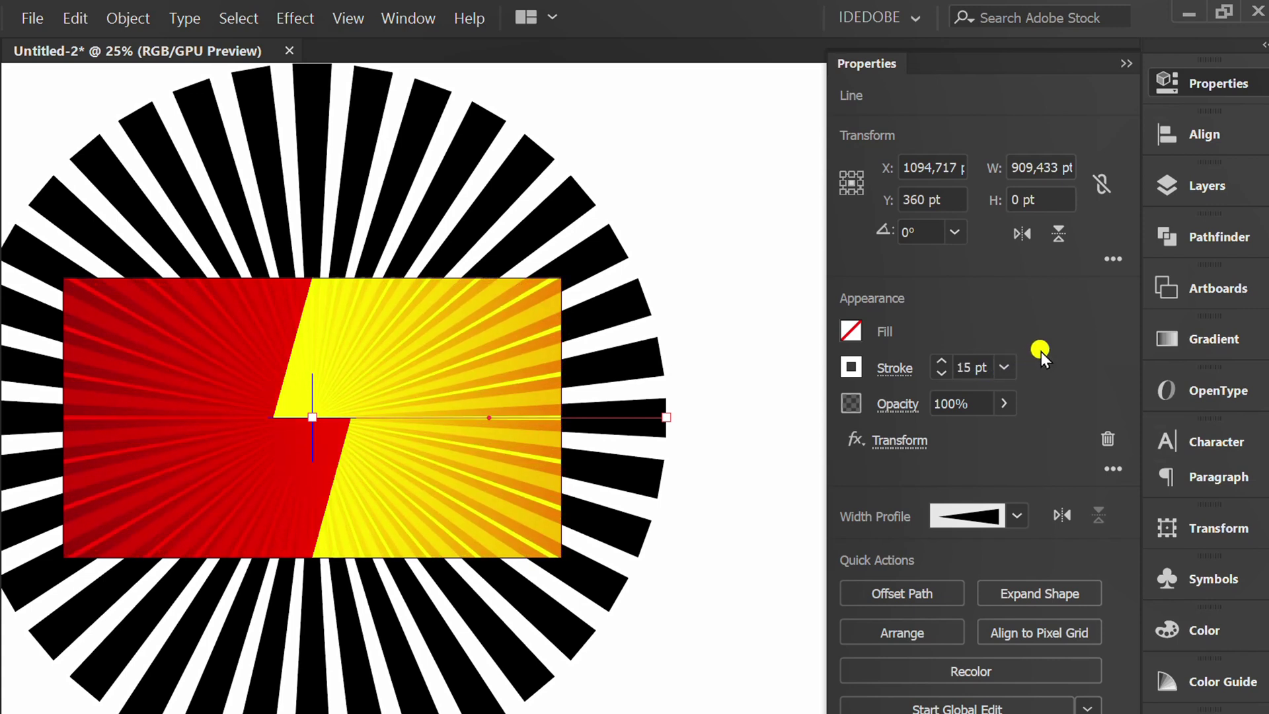
- Change the white ray's Transform effect to a 5° angle with 71 copies
left_click(902, 443)
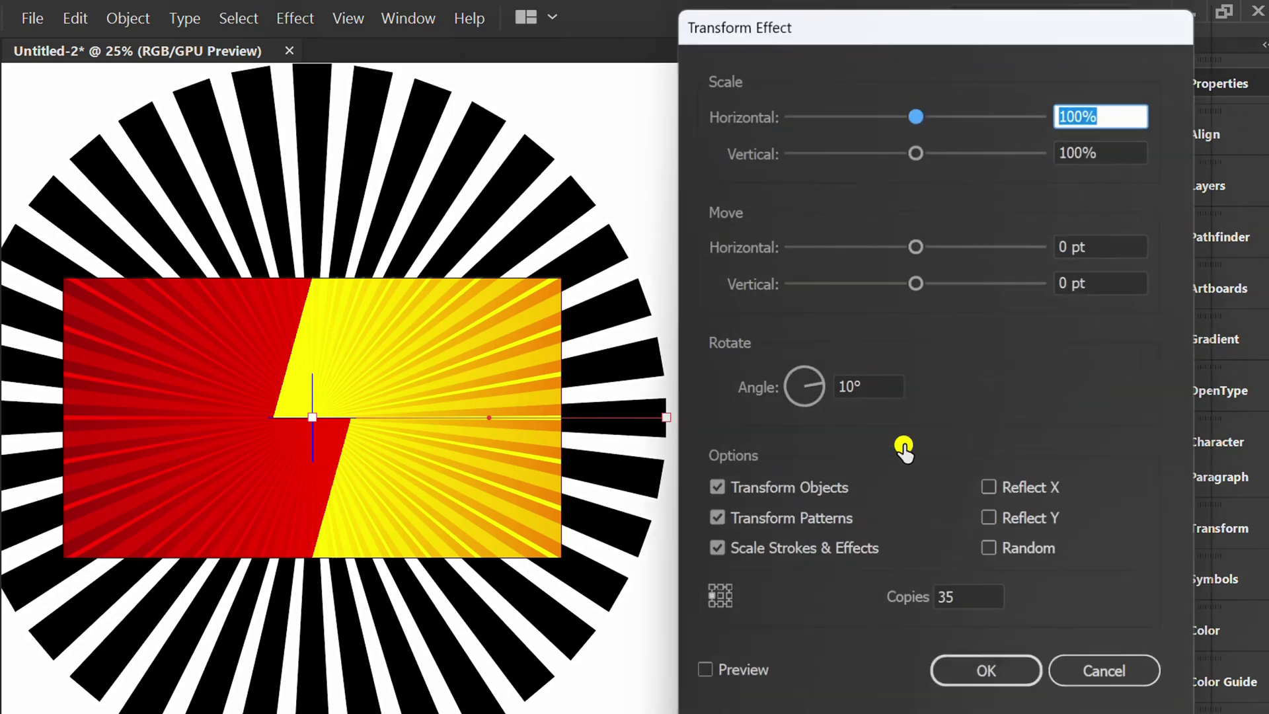
scroll(891, 385, "down", 1)
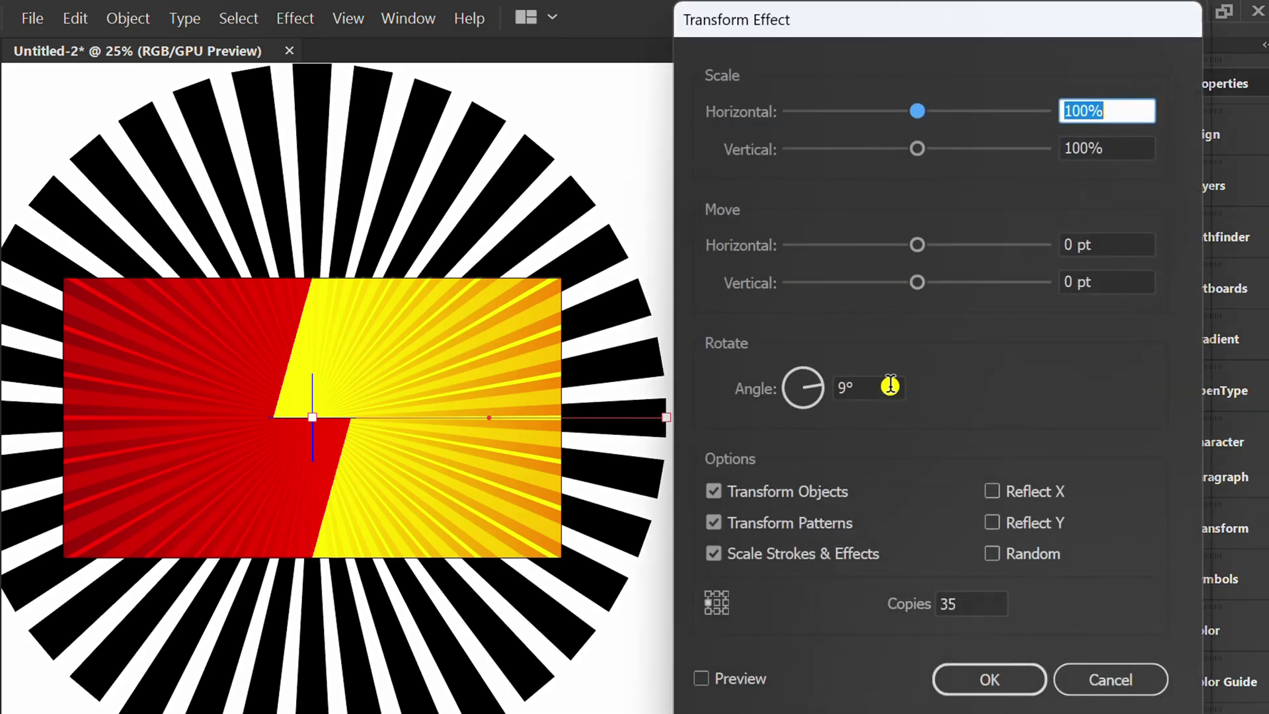
scroll(891, 386, "down", 2)
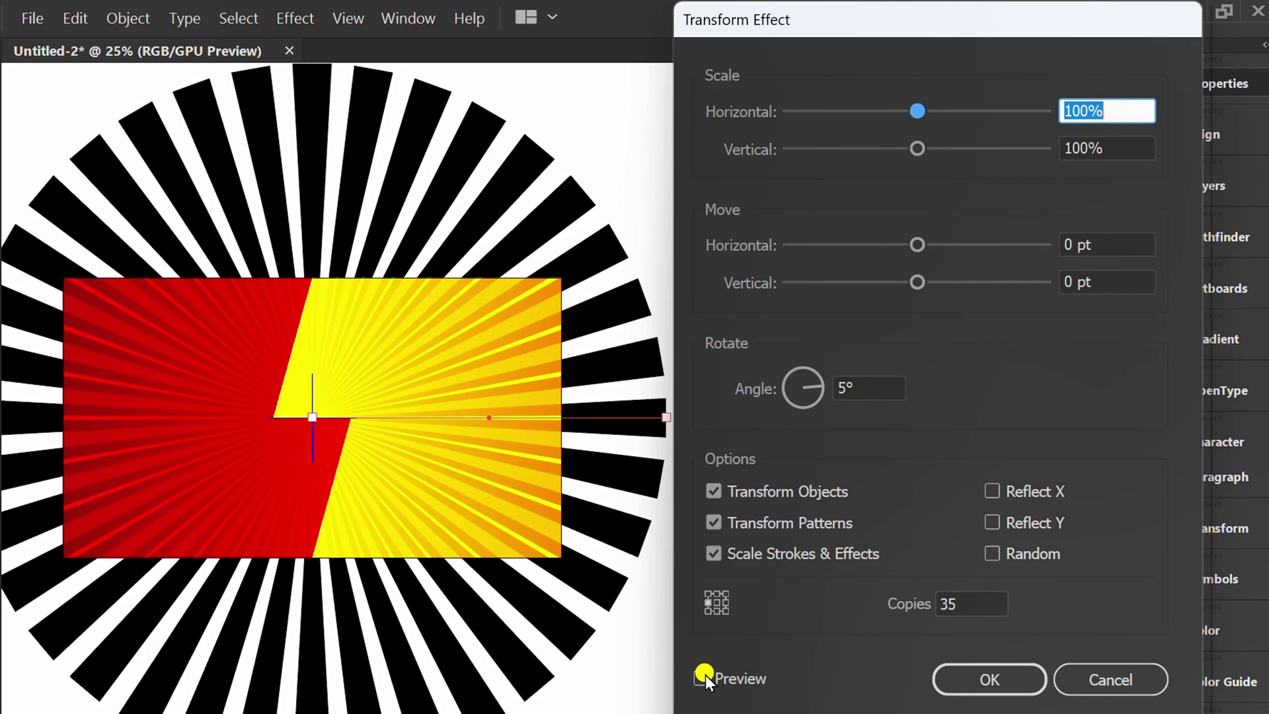
left_click(701, 677)
left_click(989, 603)
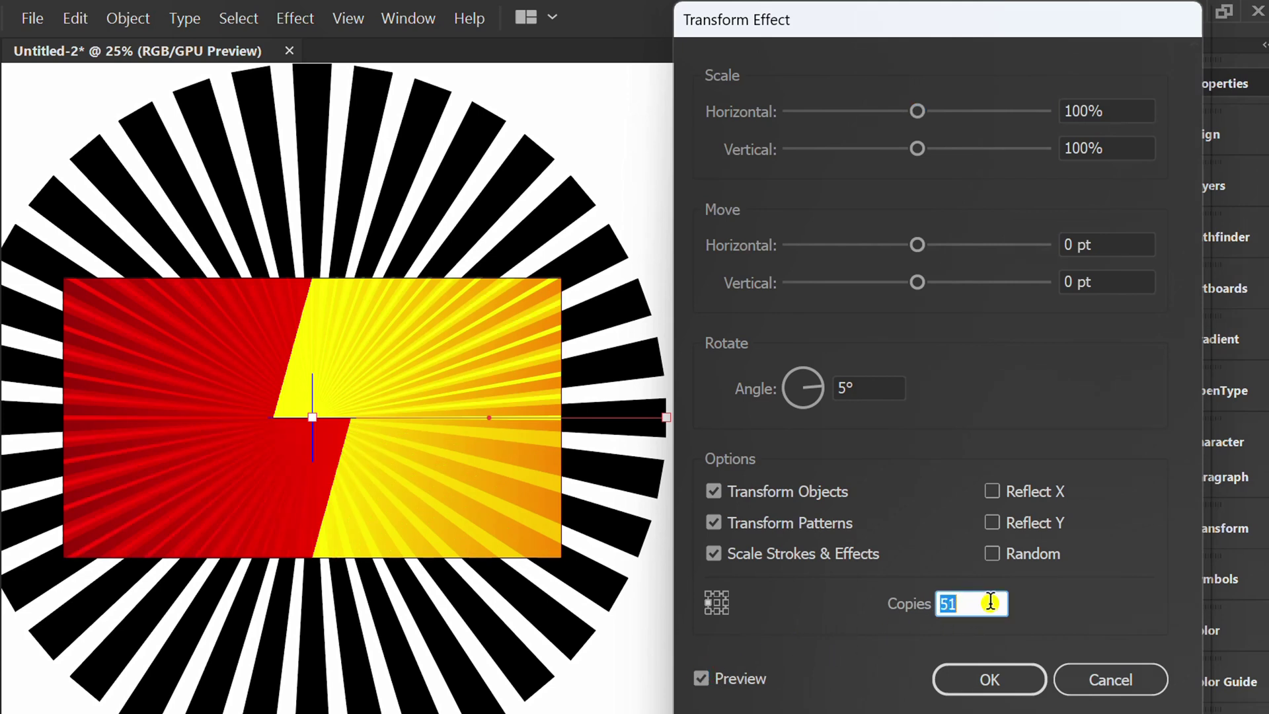
key("Up")
key("Up")
key("Up")
key("Up")
key("Up")
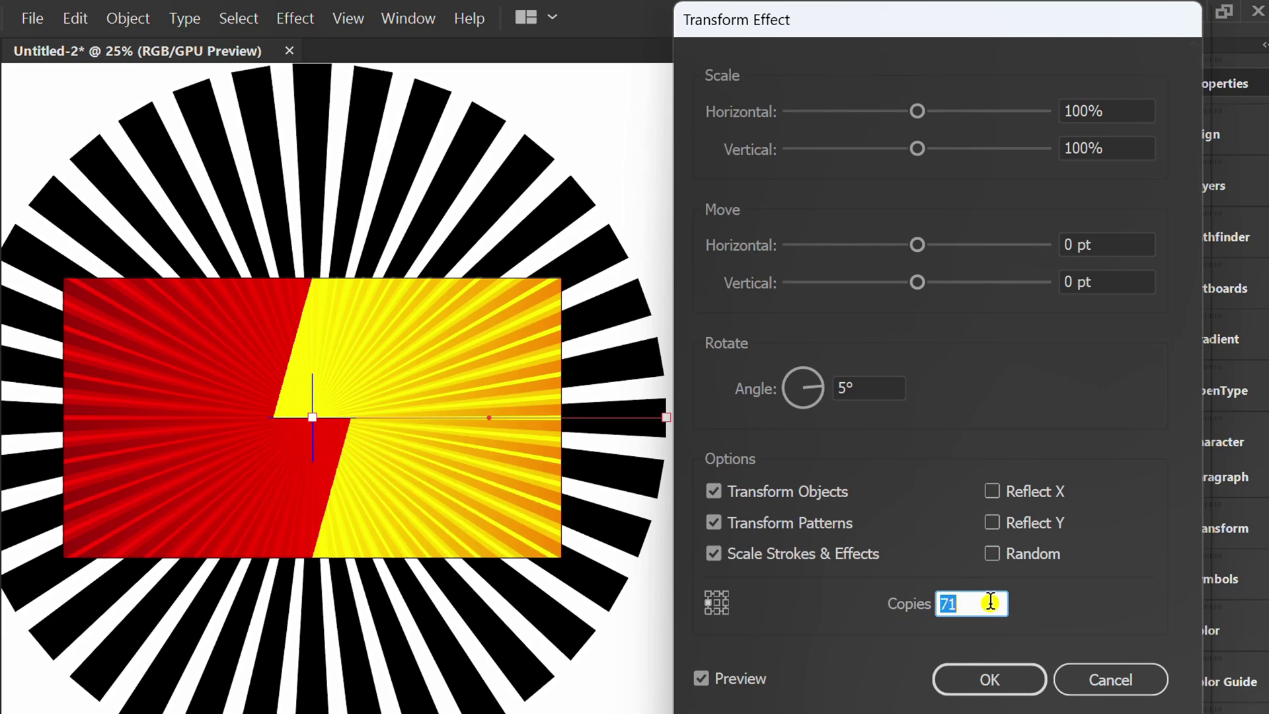
left_click(994, 680)
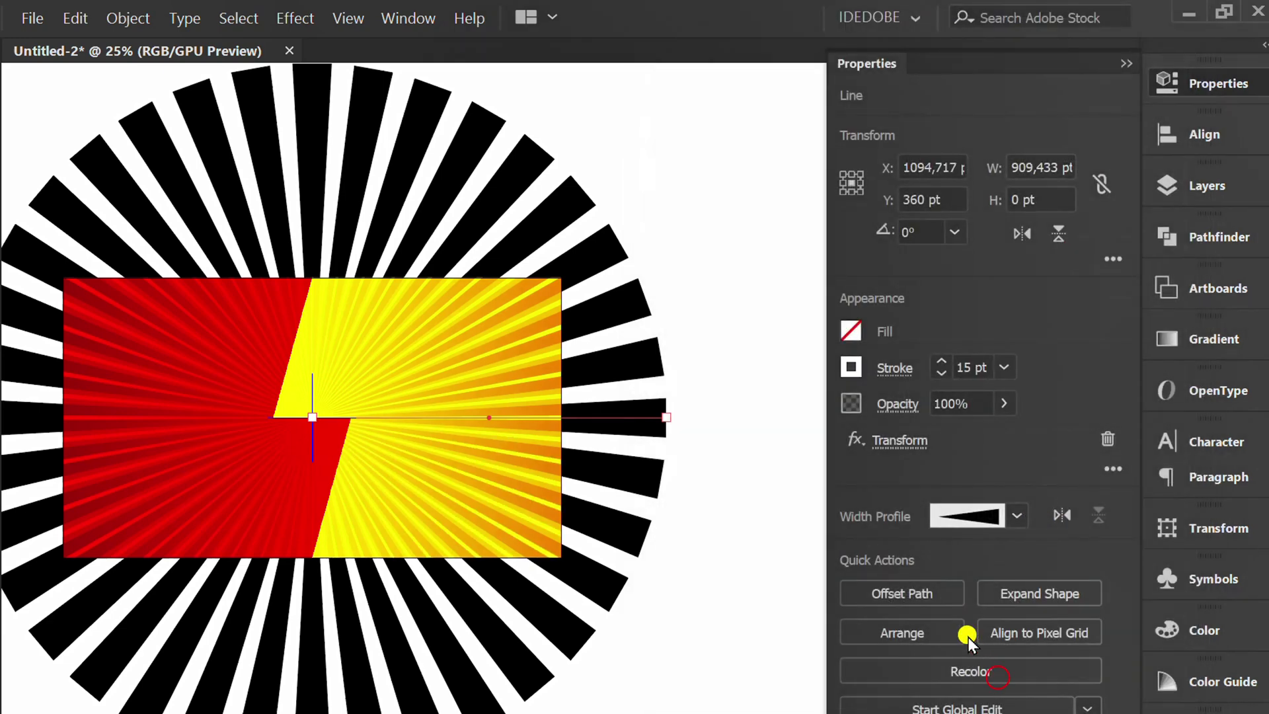
left_click(772, 612)
- Pan the artwork and switch to Trim View so only the artboard shows
key("space")
left_click_drag(772, 612, 966, 618)
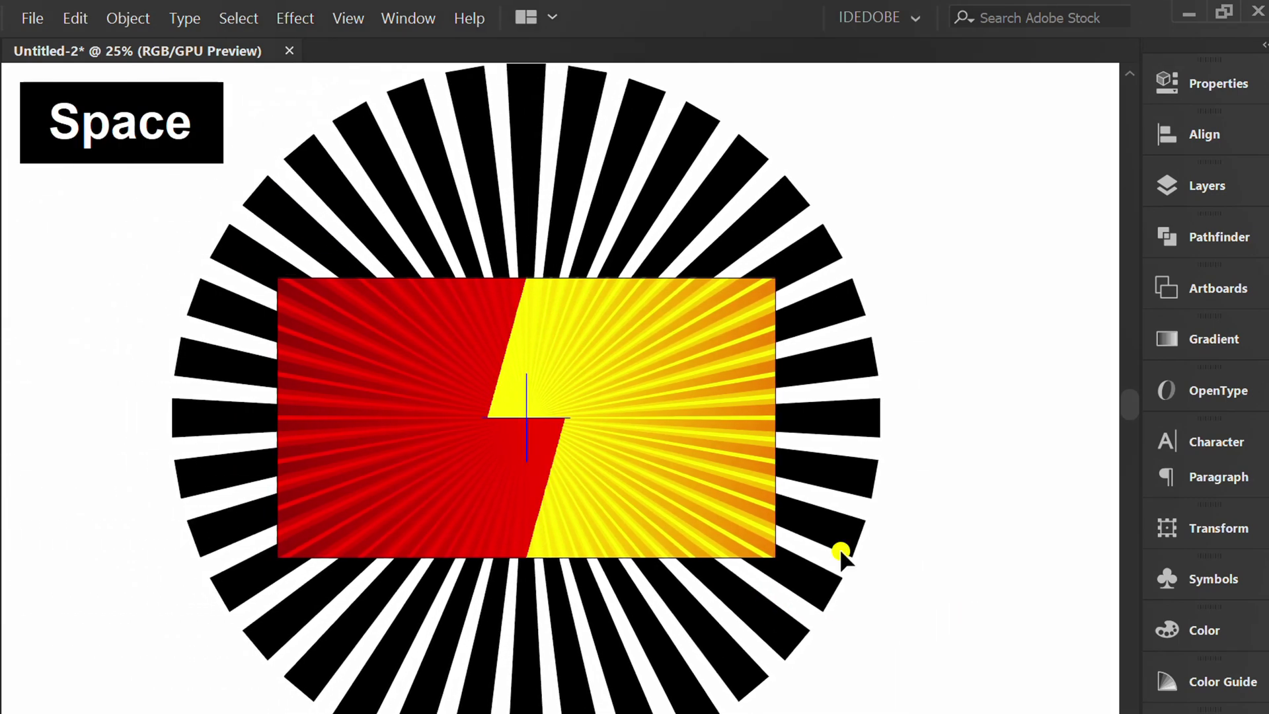
left_click(342, 16)
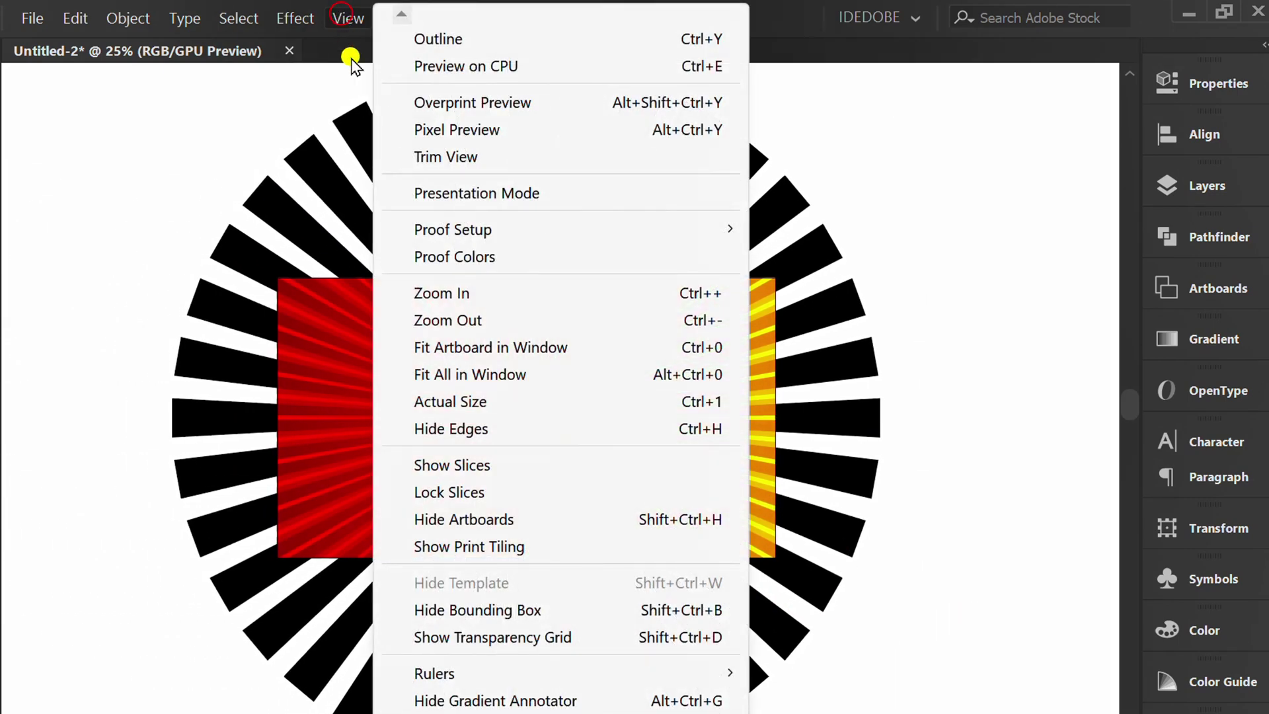
left_click(496, 157)
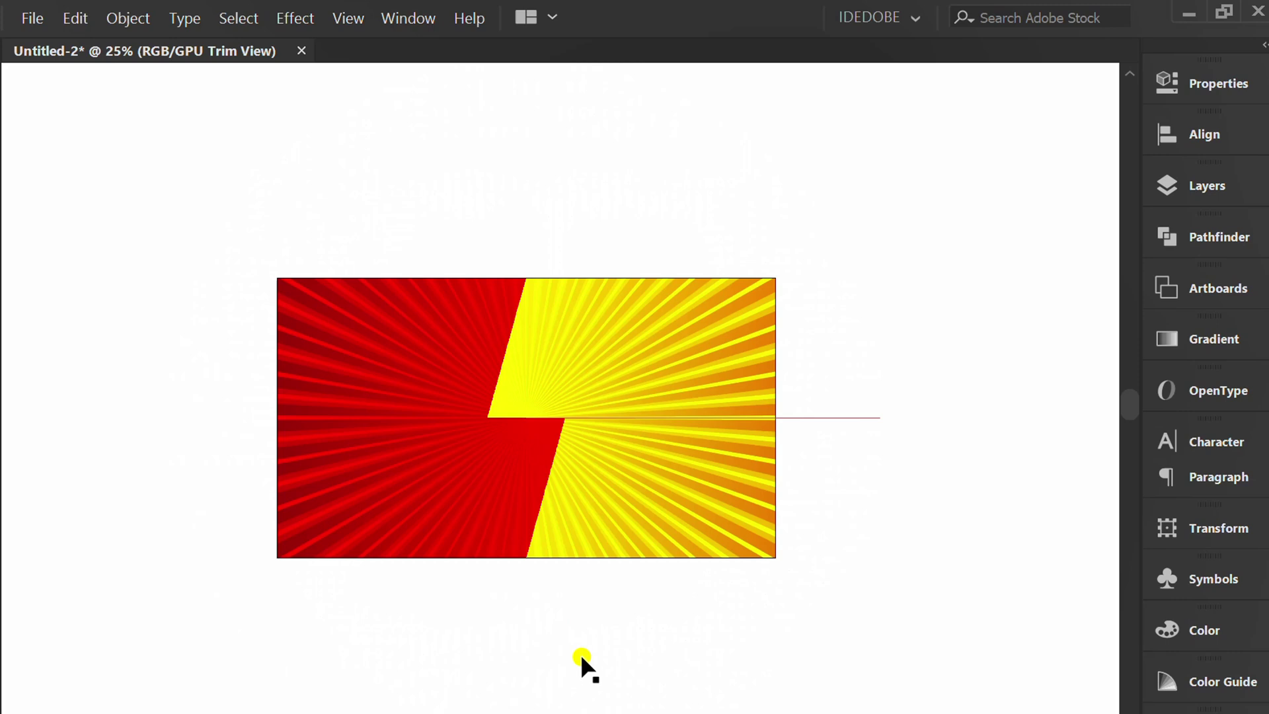
- Add a new third layer on top for the speech bubble
left_click(1196, 187)
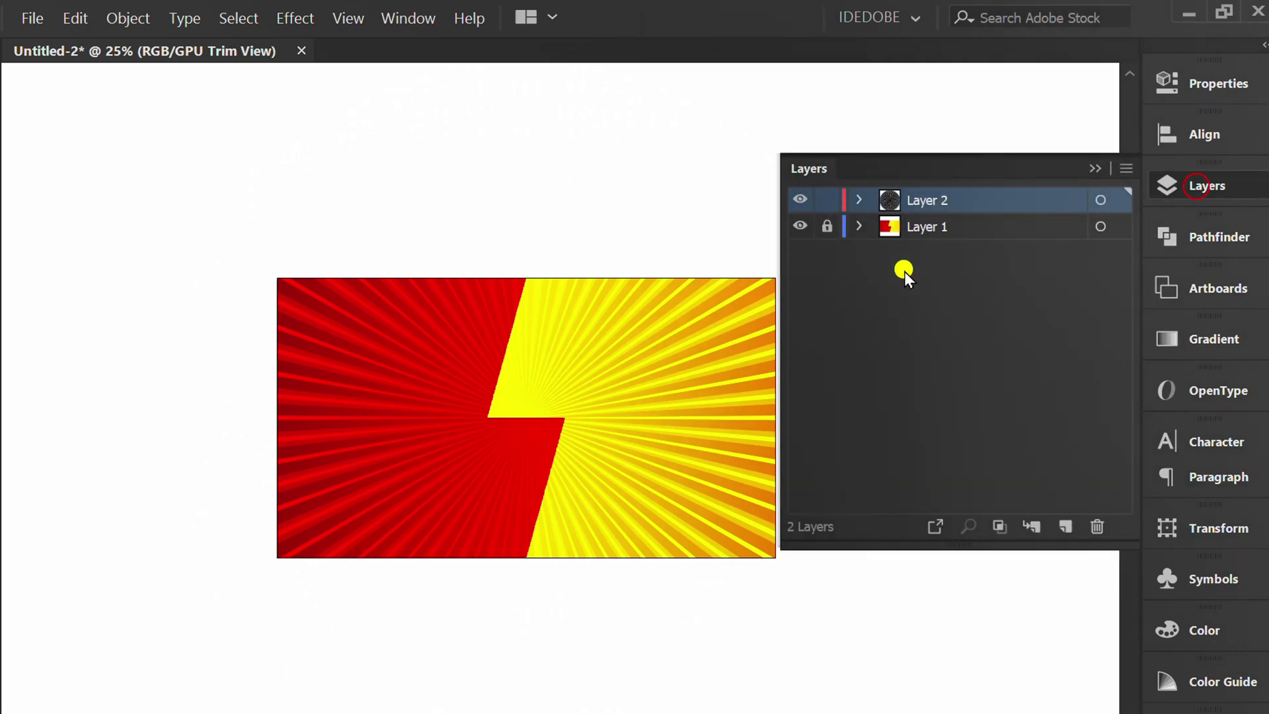
left_click(1066, 527)
left_click(1089, 165)
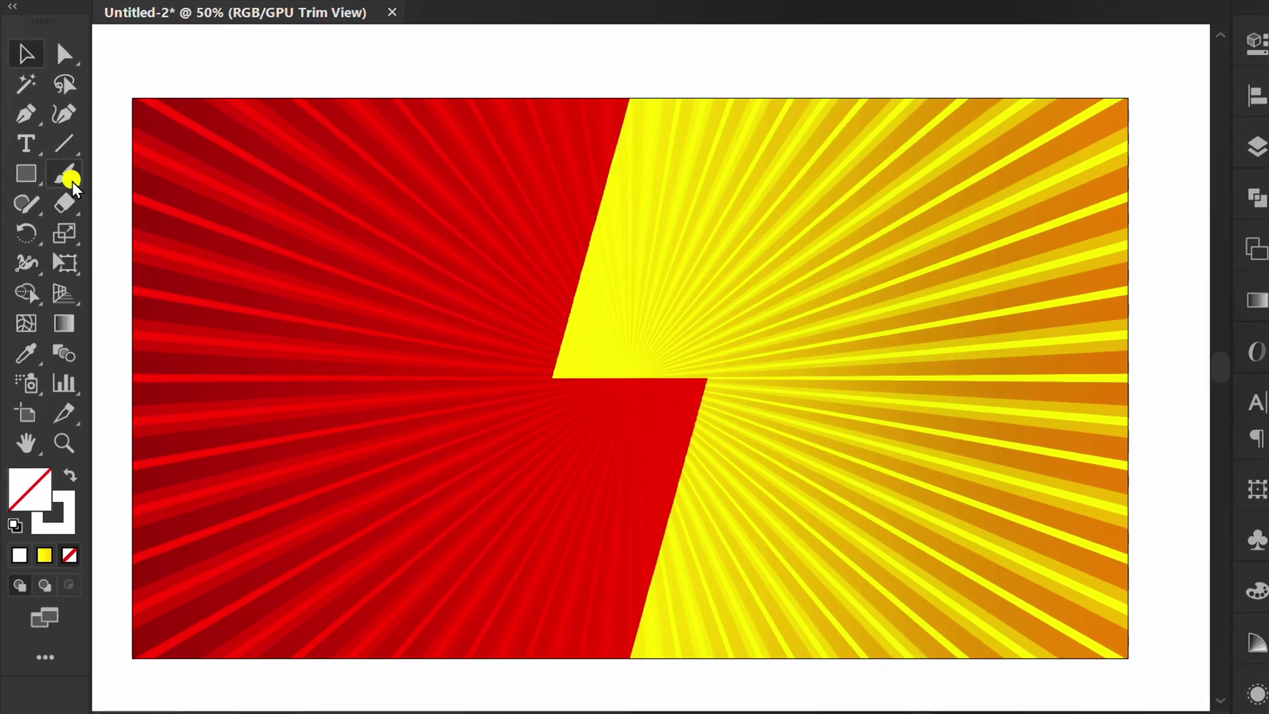
left_click_drag(24, 174, 144, 266)
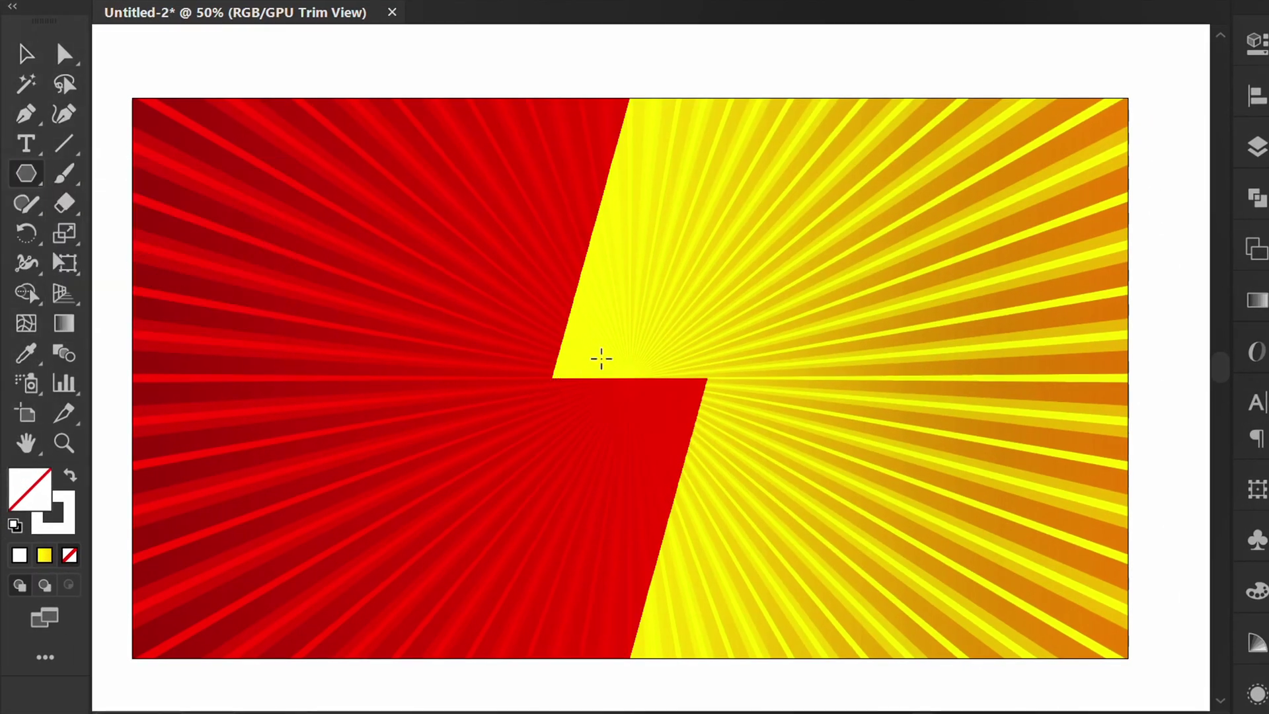
- Create an eight-sided polygon, enlarge it from its centre, and centre it horizontally on the artboard
left_click(601, 357)
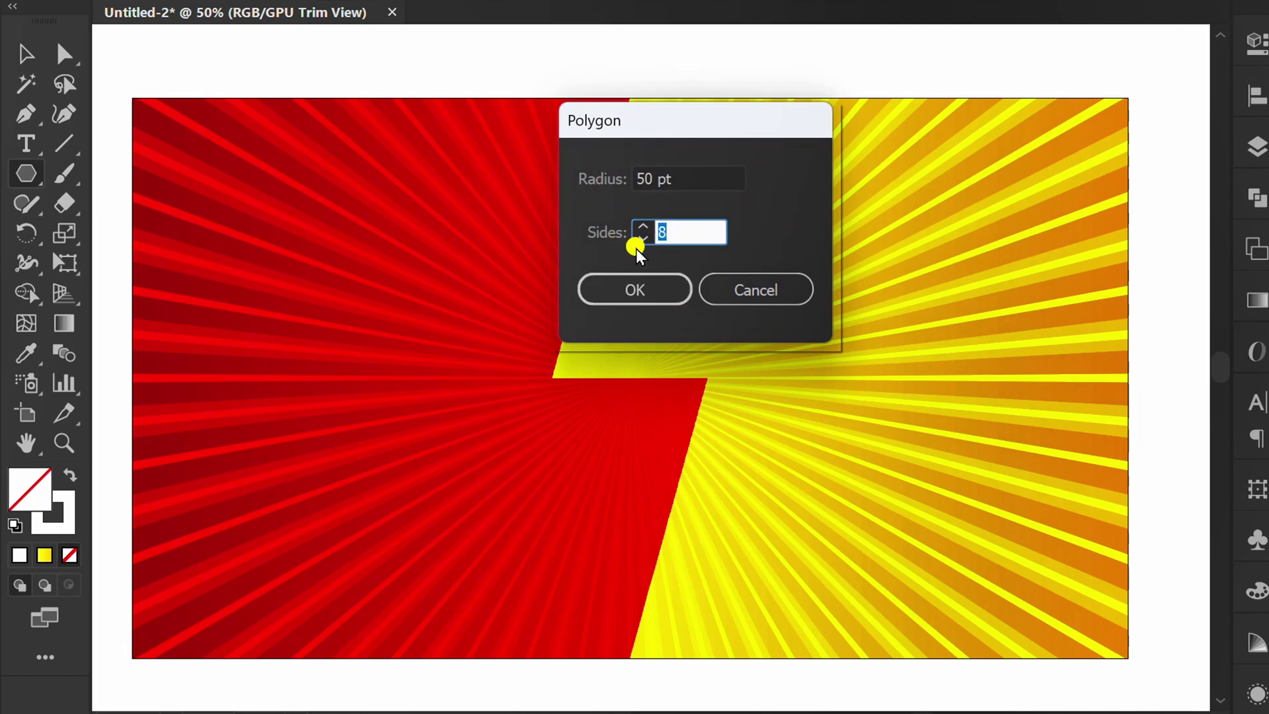
left_click(661, 291)
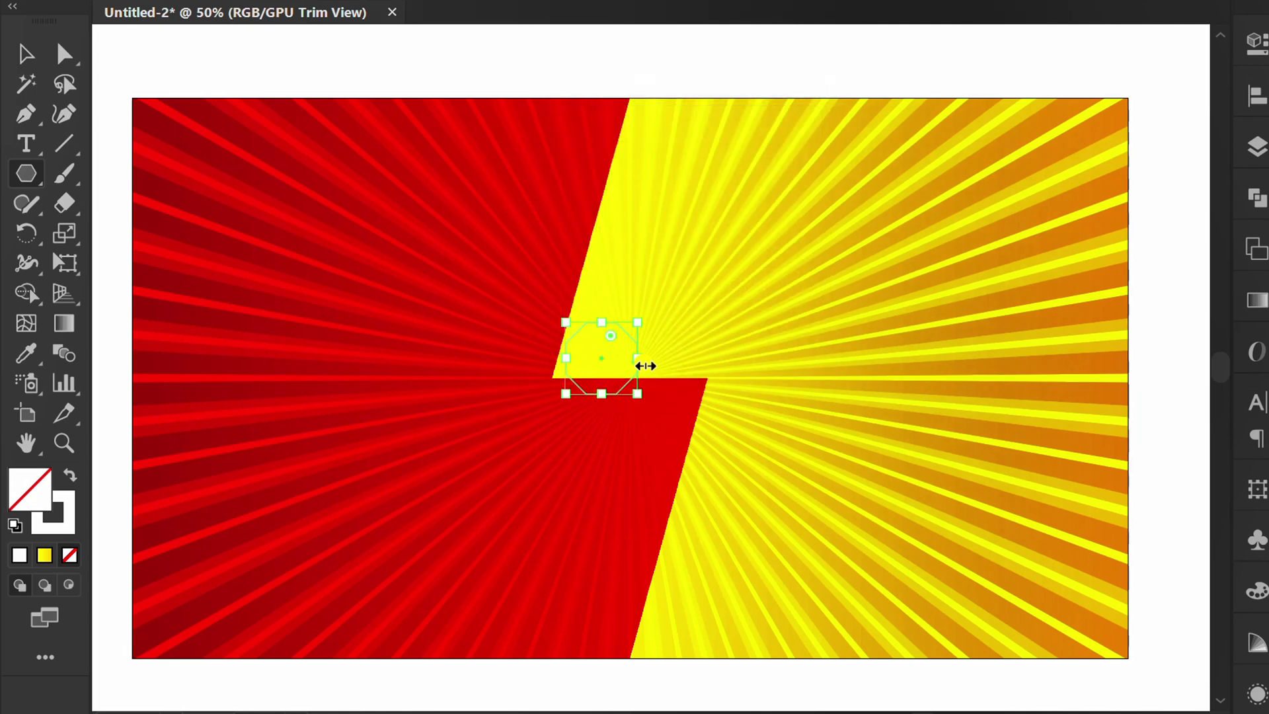
left_click_drag(636, 393, 790, 574)
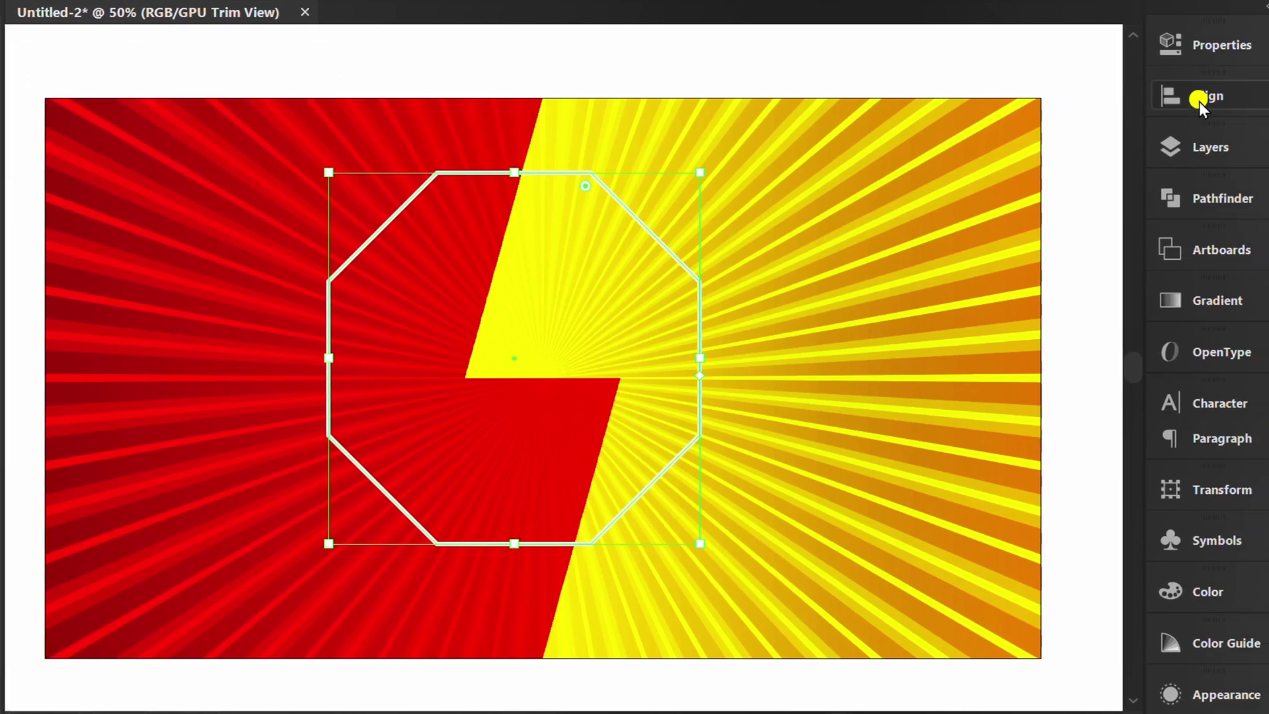
left_click(1198, 97)
left_click(921, 140)
- Centre the octagon vertically on the artboard and give it a black outline
left_click(1071, 140)
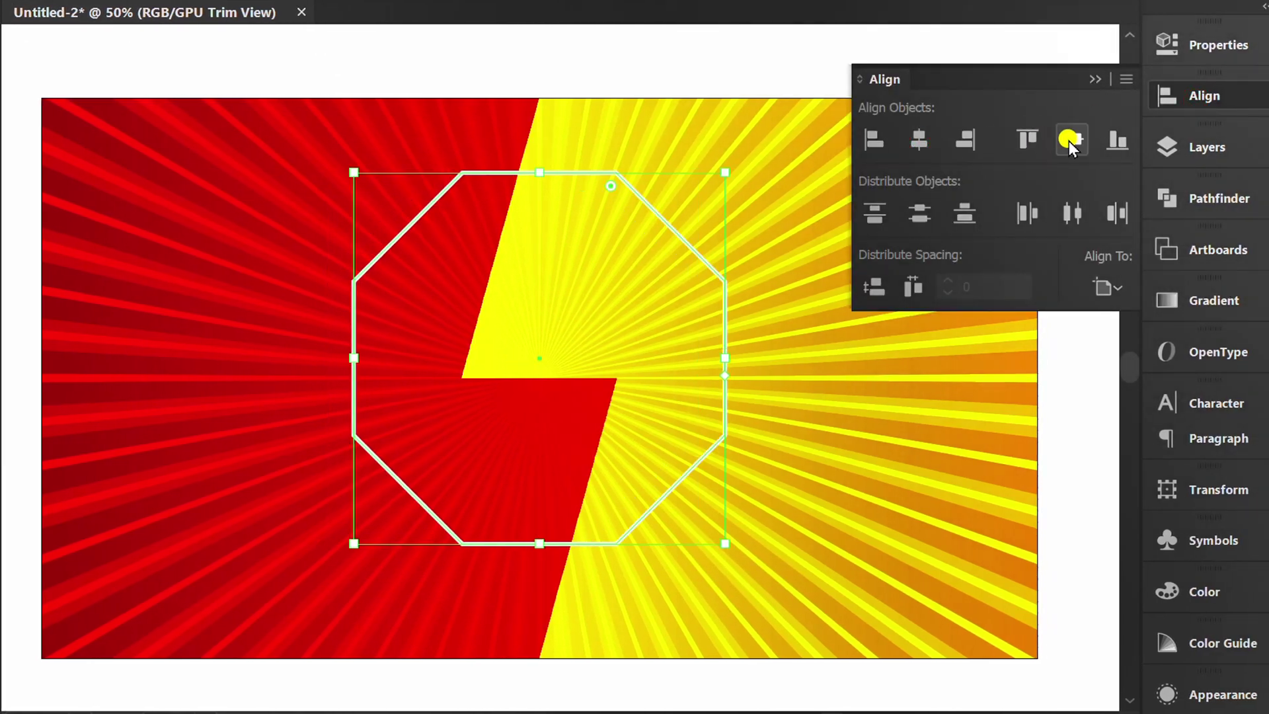
left_click(1092, 74)
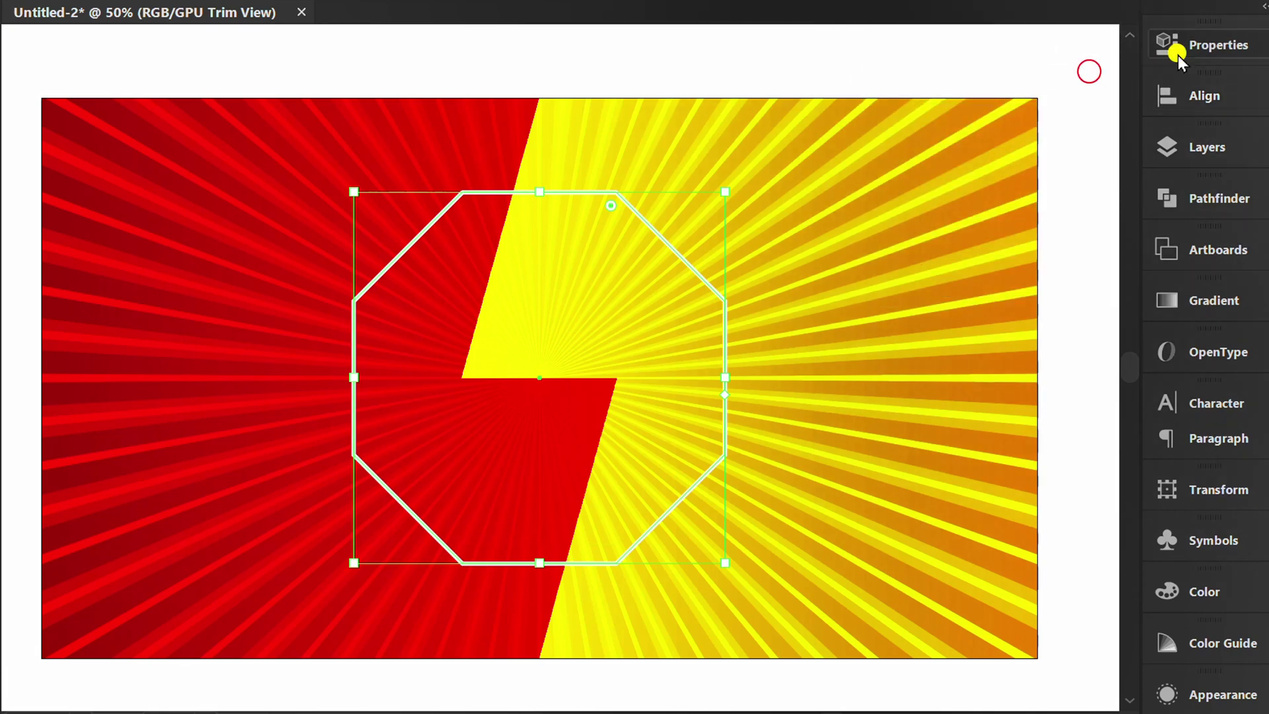
left_click(1204, 44)
left_click(853, 329)
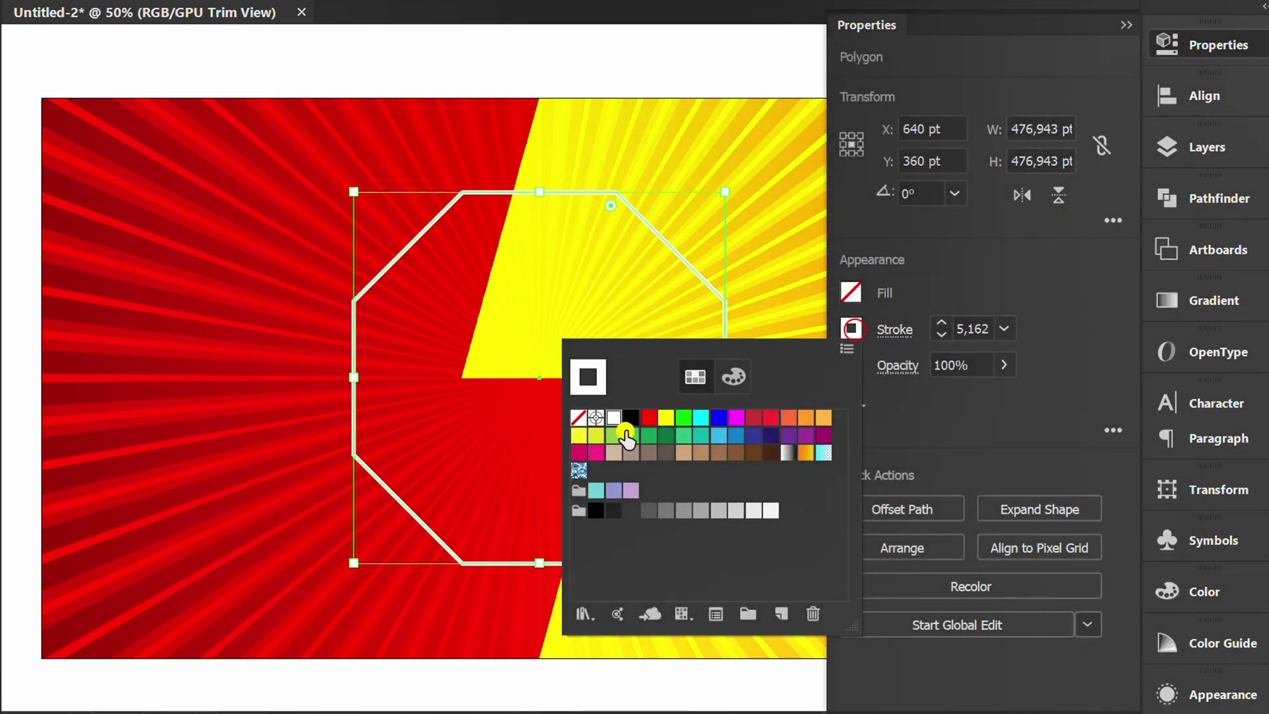
left_click(631, 417)
left_click(973, 272)
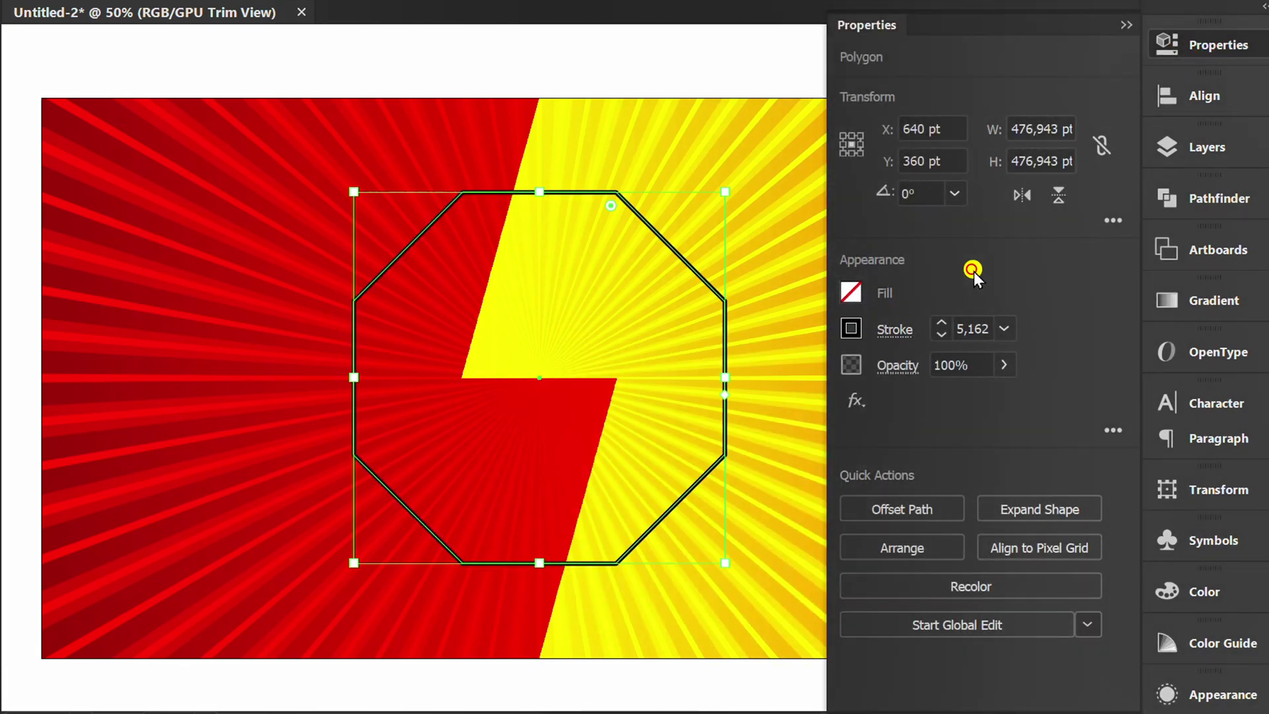
- Fill the octagon white and thin its outline to 1 pt
left_click(852, 291)
left_click(614, 382)
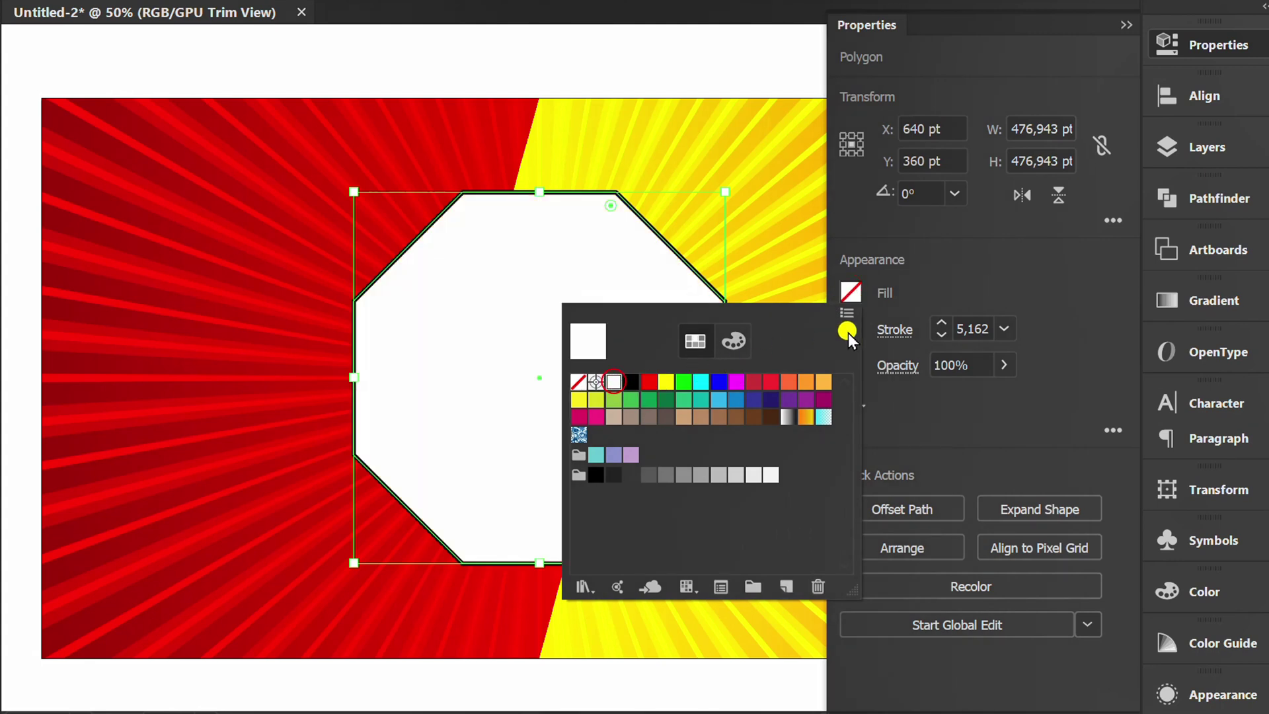
left_click(968, 278)
left_click(941, 337)
left_click(942, 336)
left_click(942, 337)
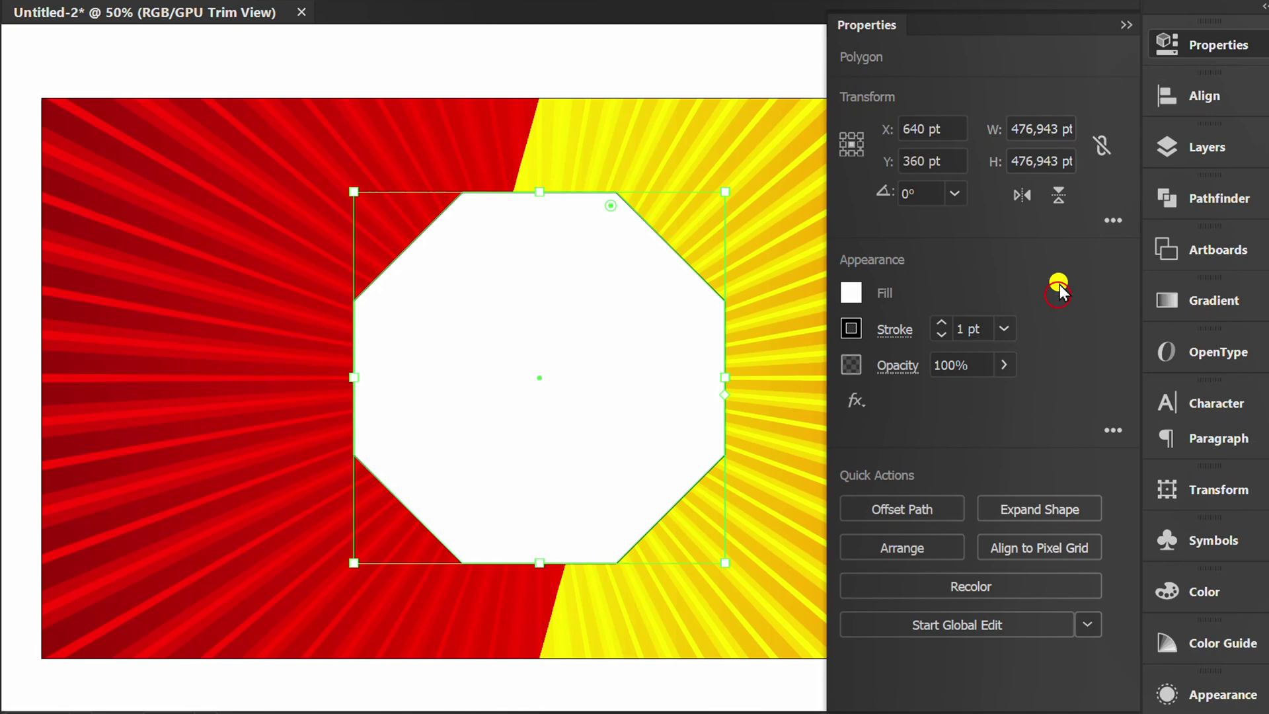
left_click(1127, 25)
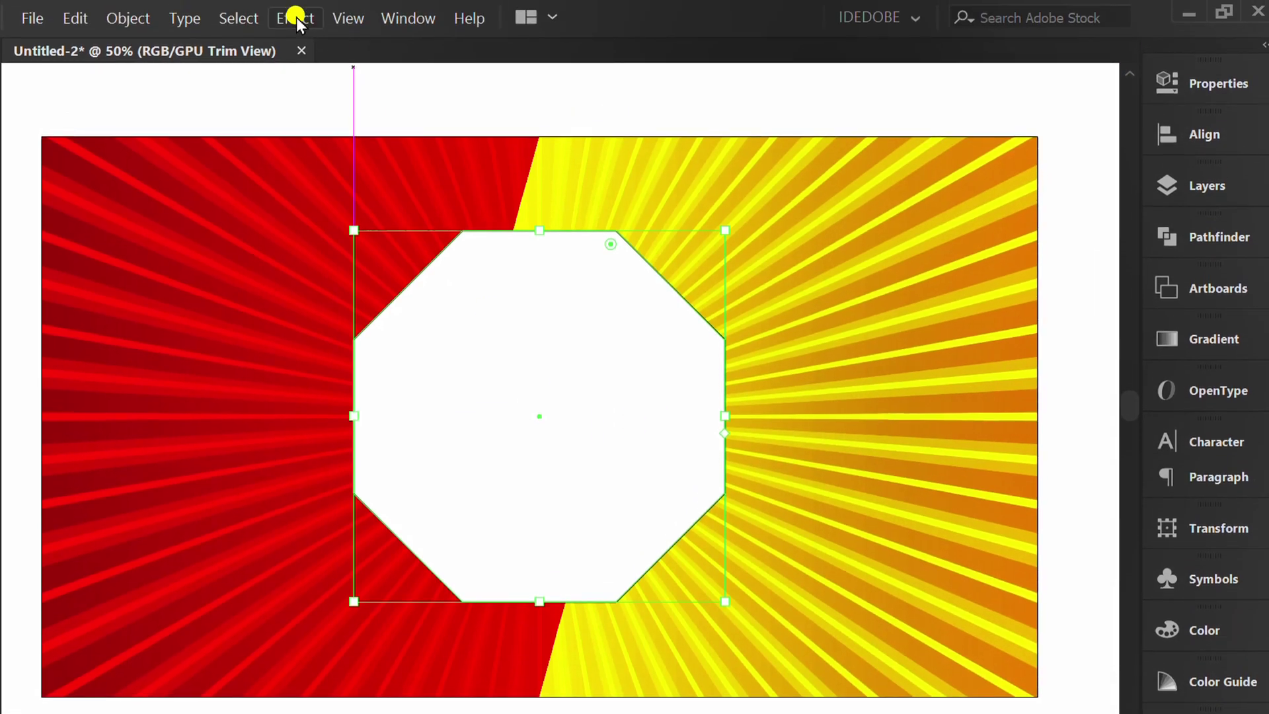
- Apply a -20% Pucker & Bloat effect to the octagon
left_click(295, 18)
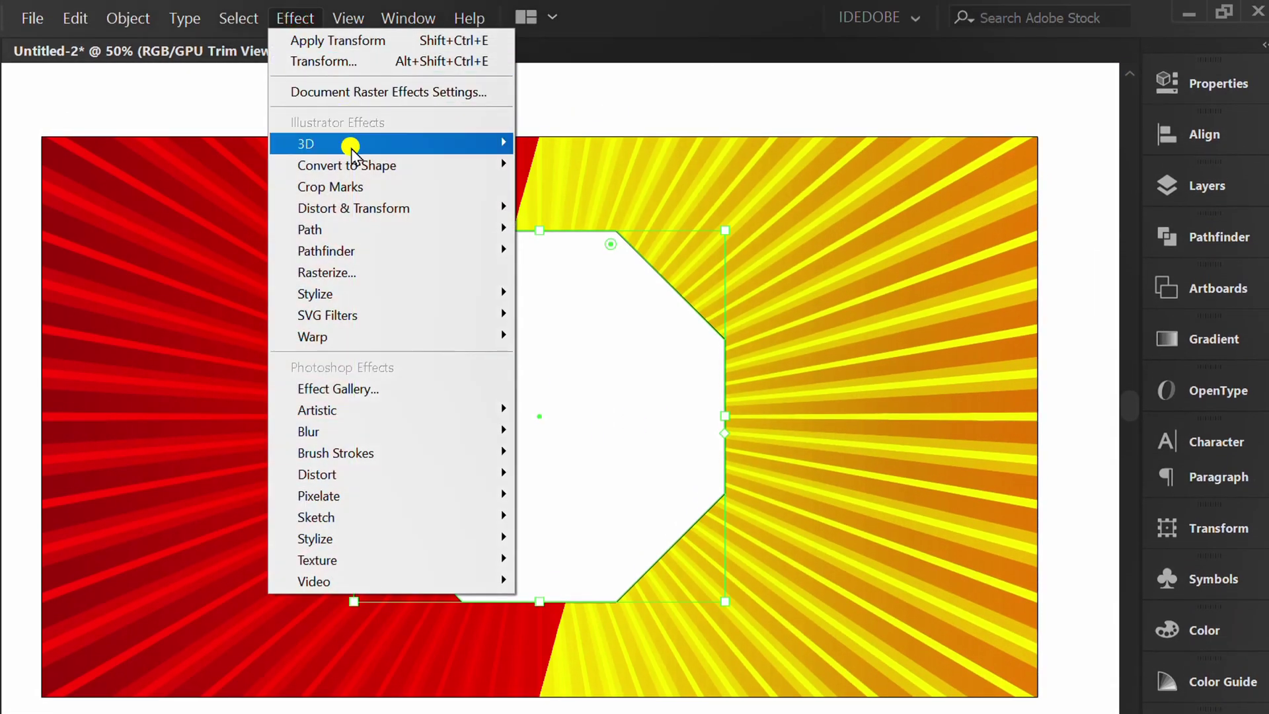
mouse_move(363, 210)
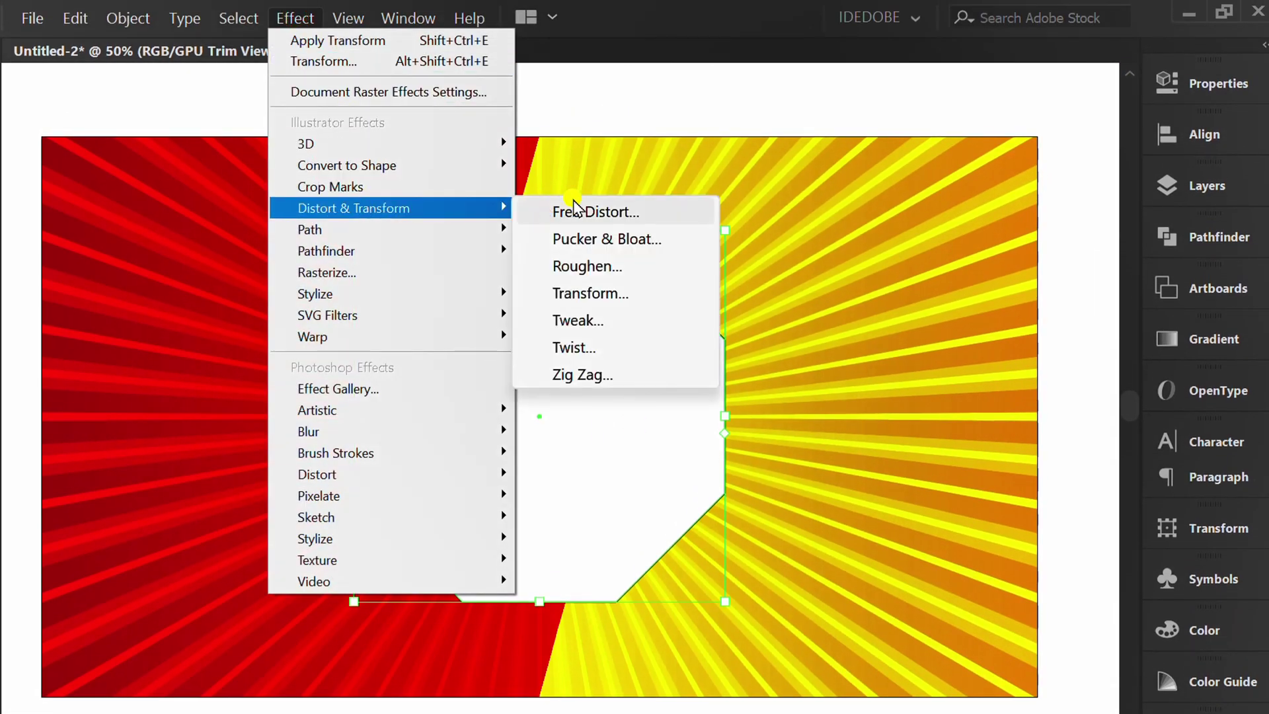
left_click(654, 244)
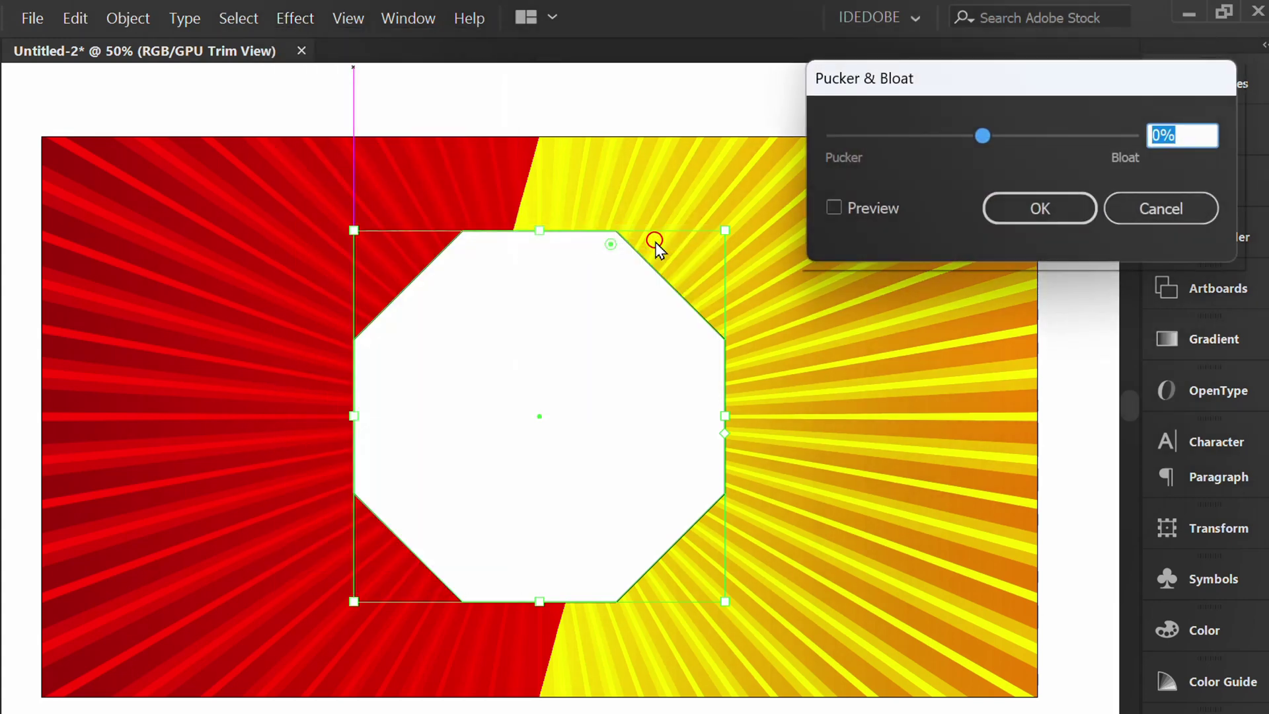
left_click(834, 209)
left_click_drag(994, 84, 910, 78)
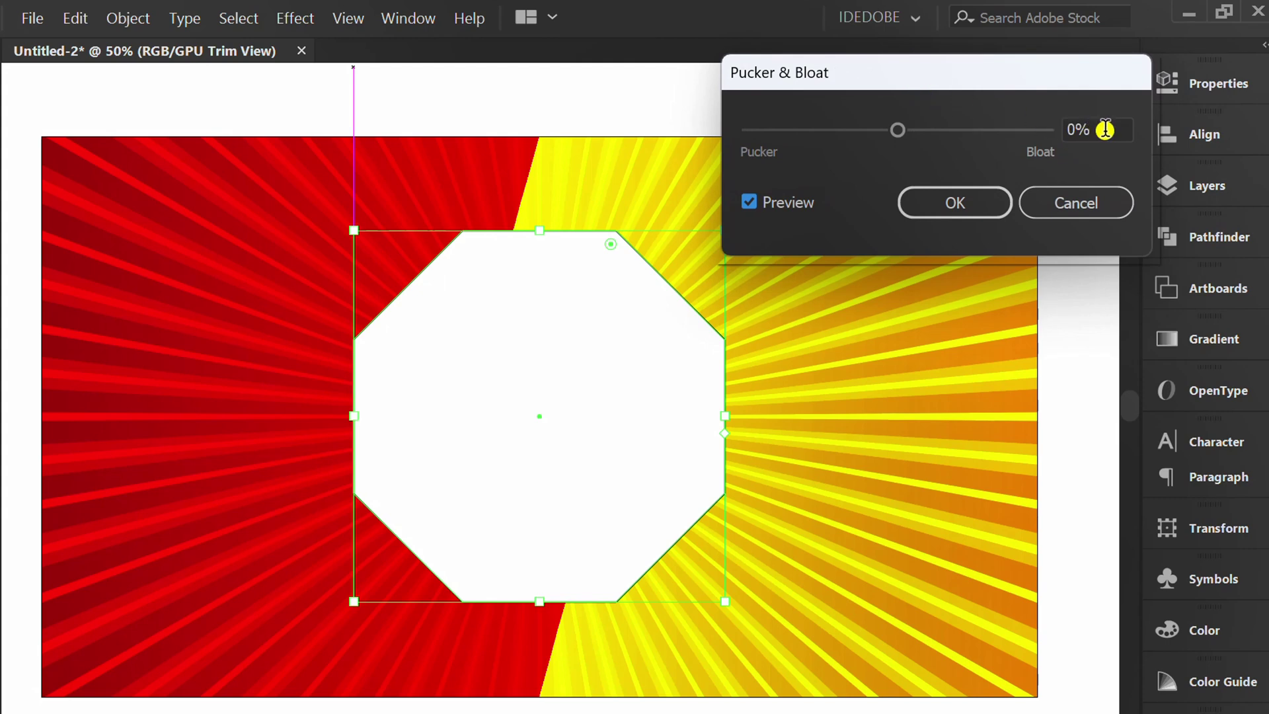
scroll(1106, 130, "down", 15)
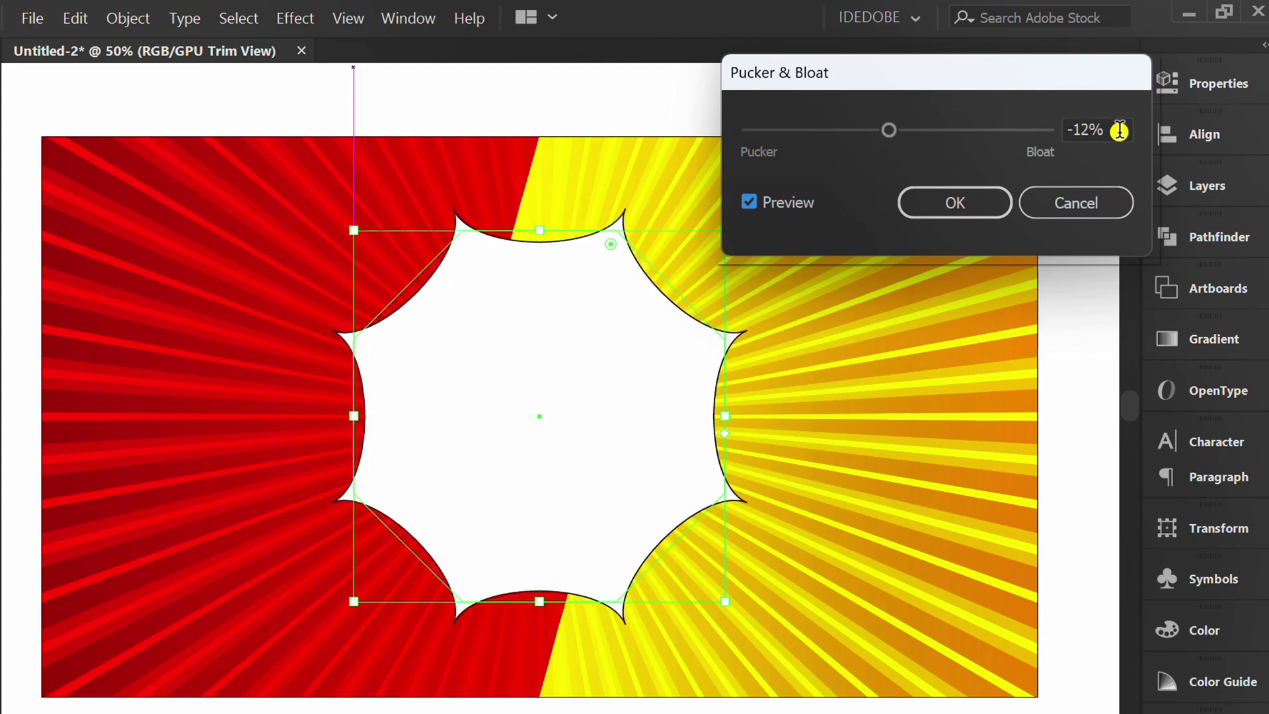
scroll(1120, 130, "down", 7)
scroll(1121, 131, "up", 2)
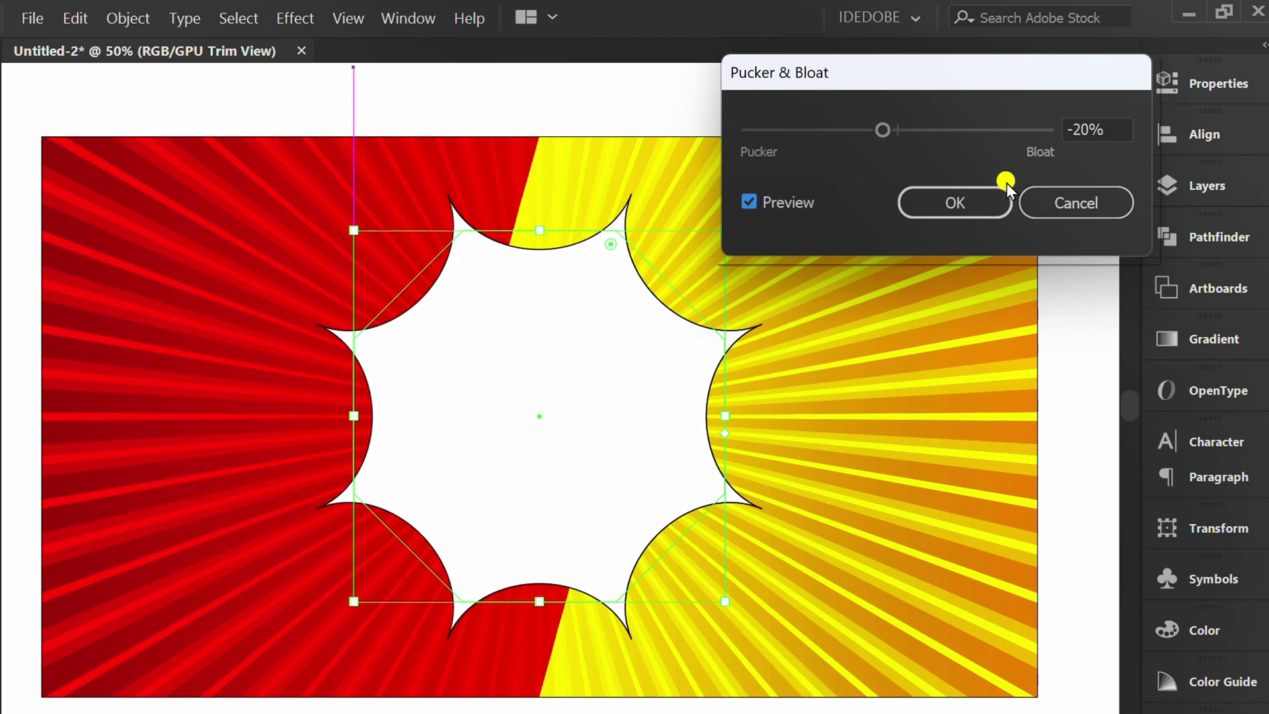
left_click(958, 200)
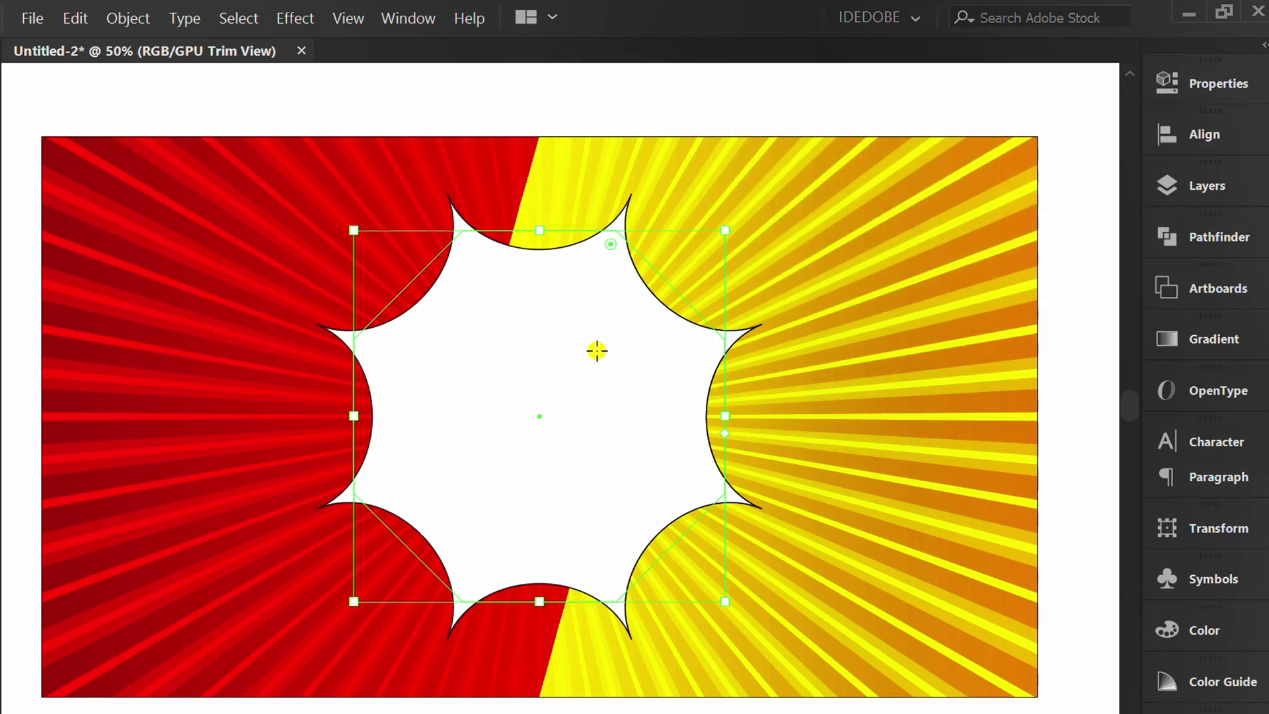
- Expand the pucker appearance into real paths and deselect the starburst
left_click(127, 19)
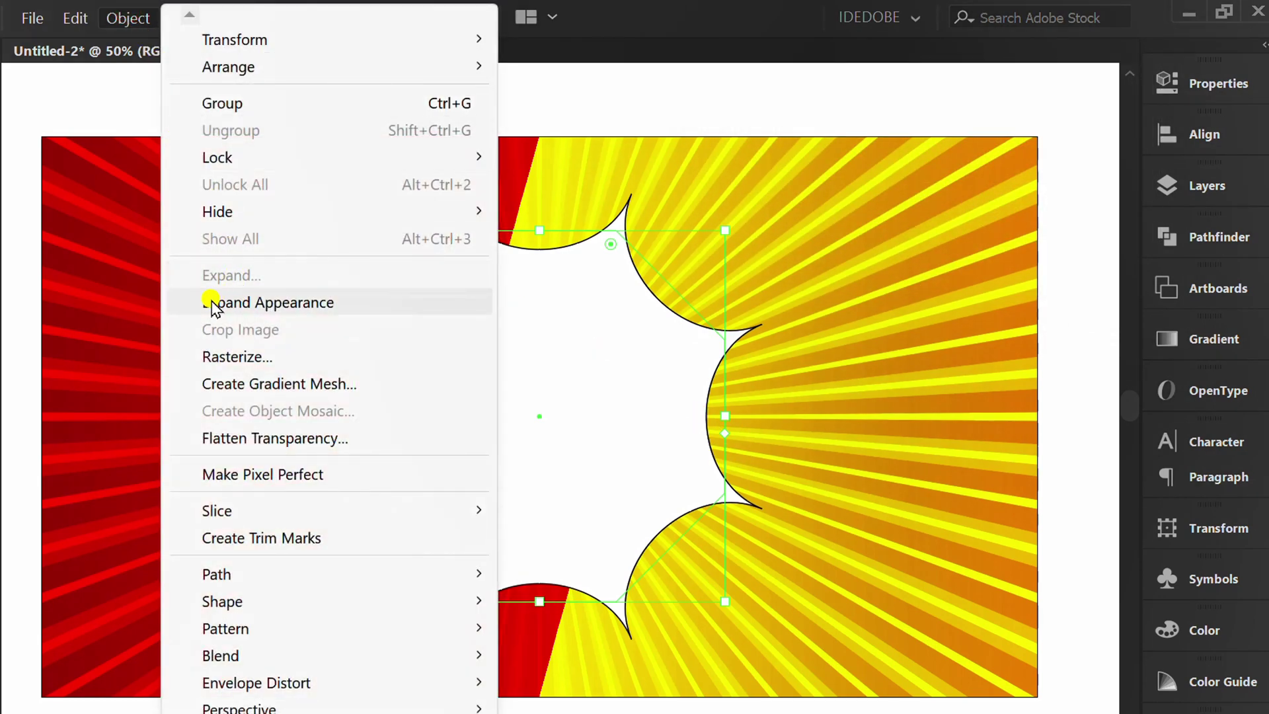
left_click(272, 303)
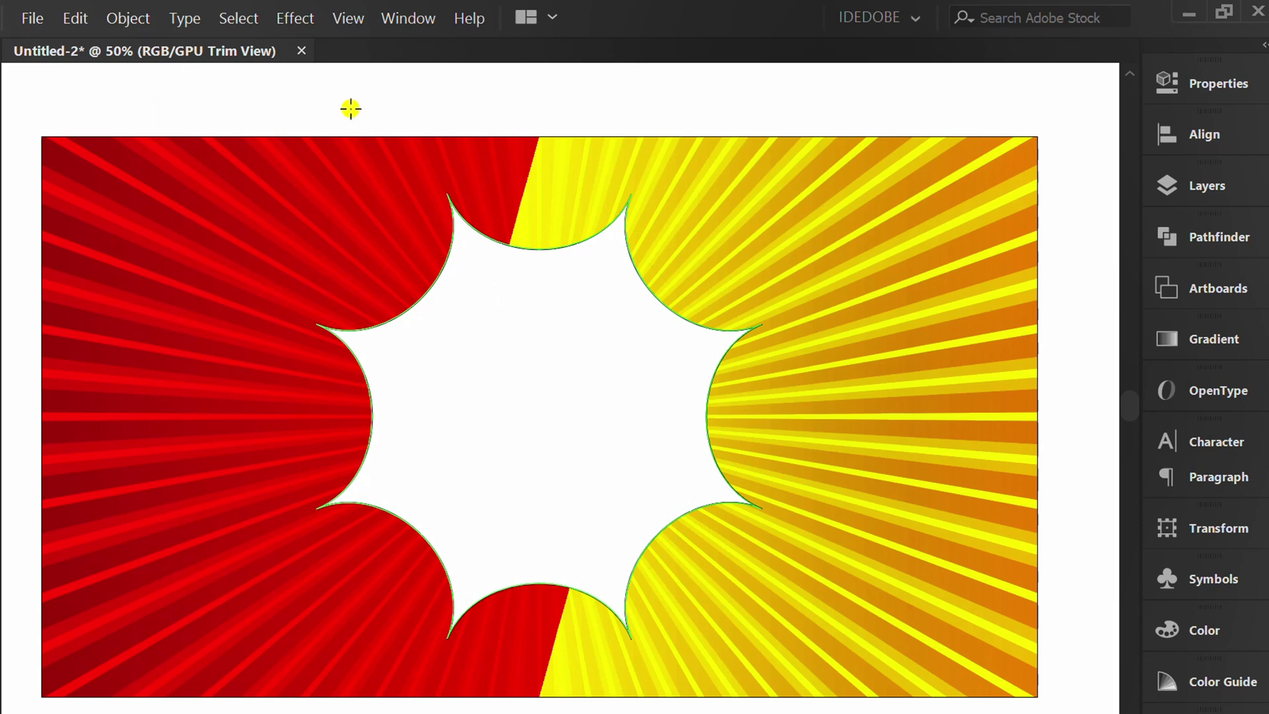
key("v")
left_click(351, 109)
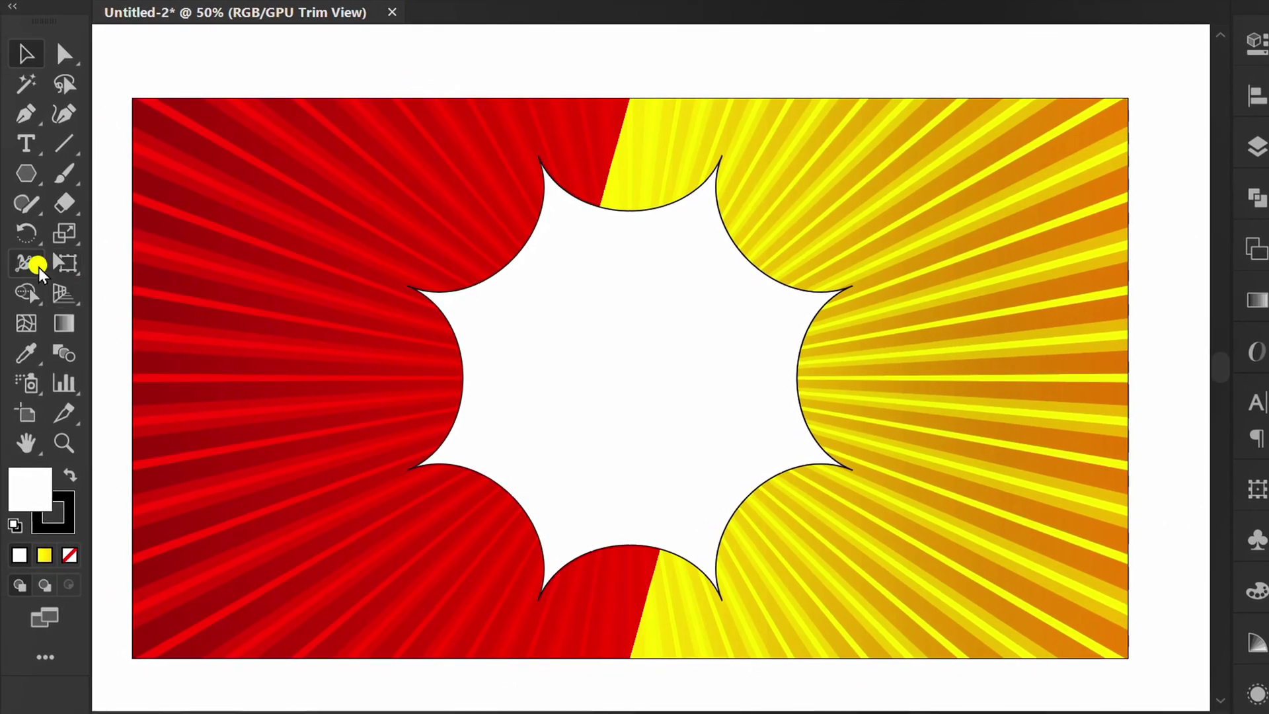
- Use the Width tool to set a 5 pt outline width at the midpoints of four starburst curves
left_click_drag(39, 271, 128, 261)
scroll(544, 246, "up", 3, "alt")
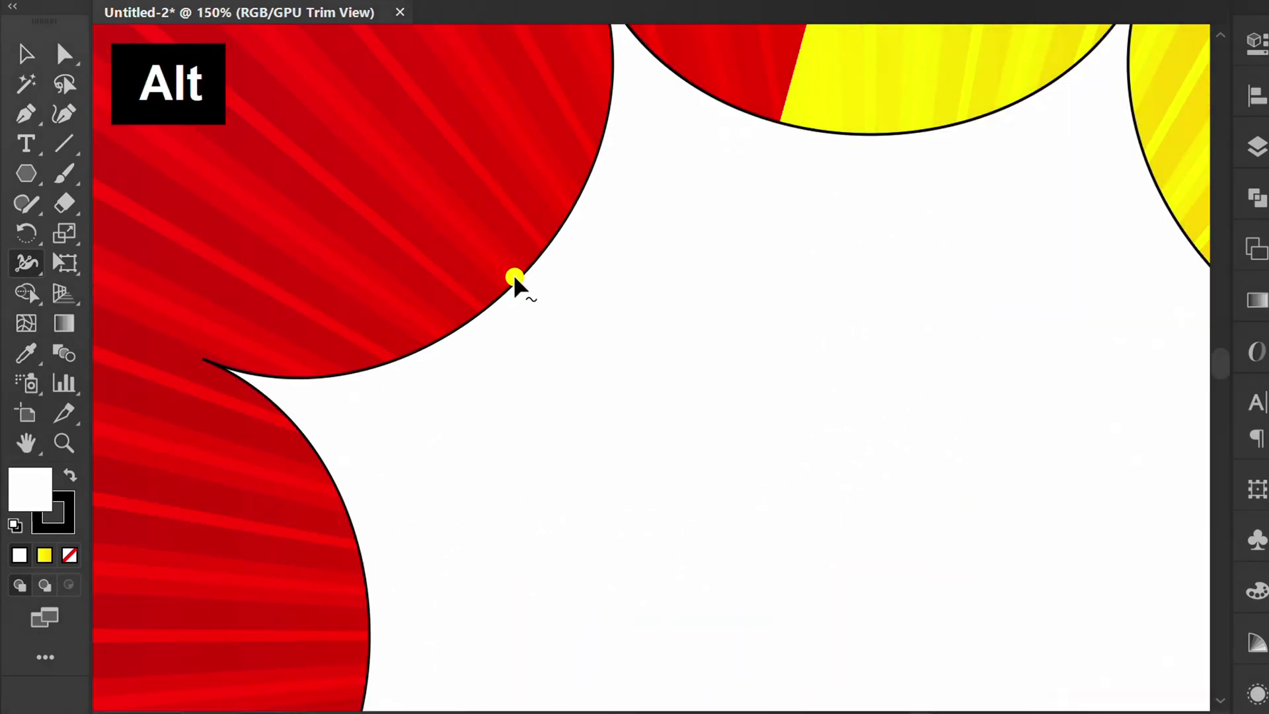
double_click(516, 286)
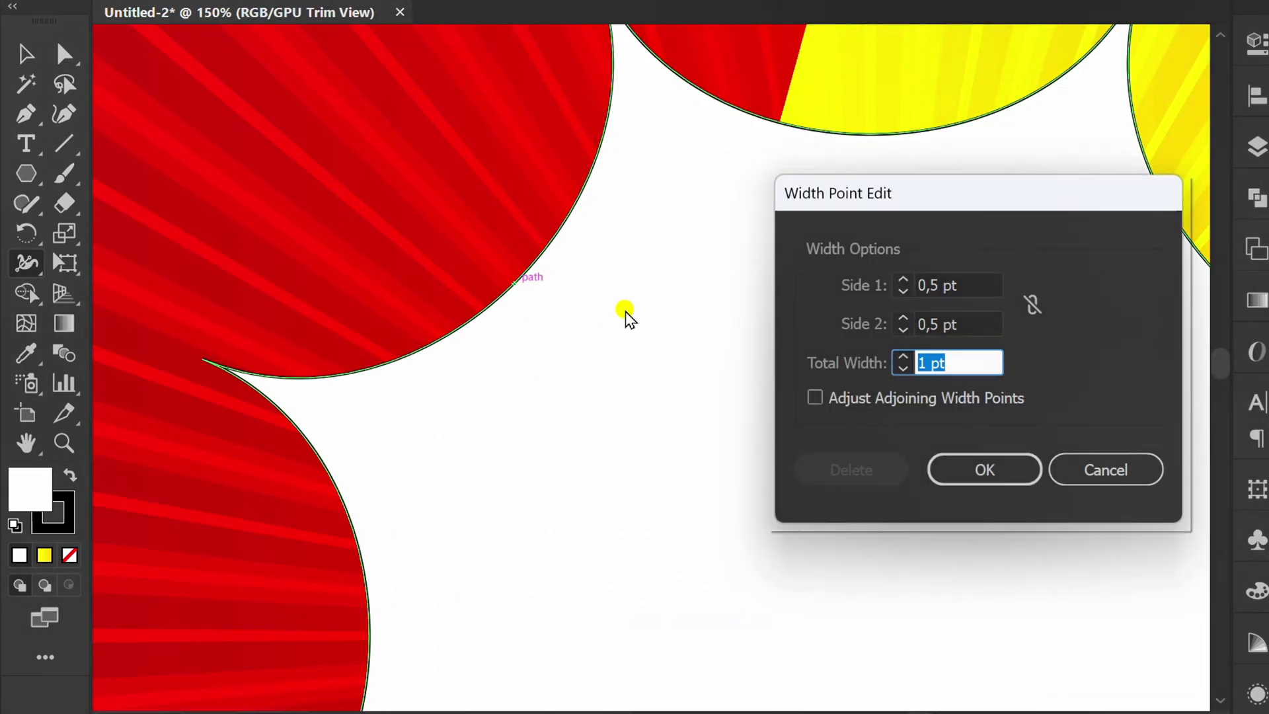
type("5")
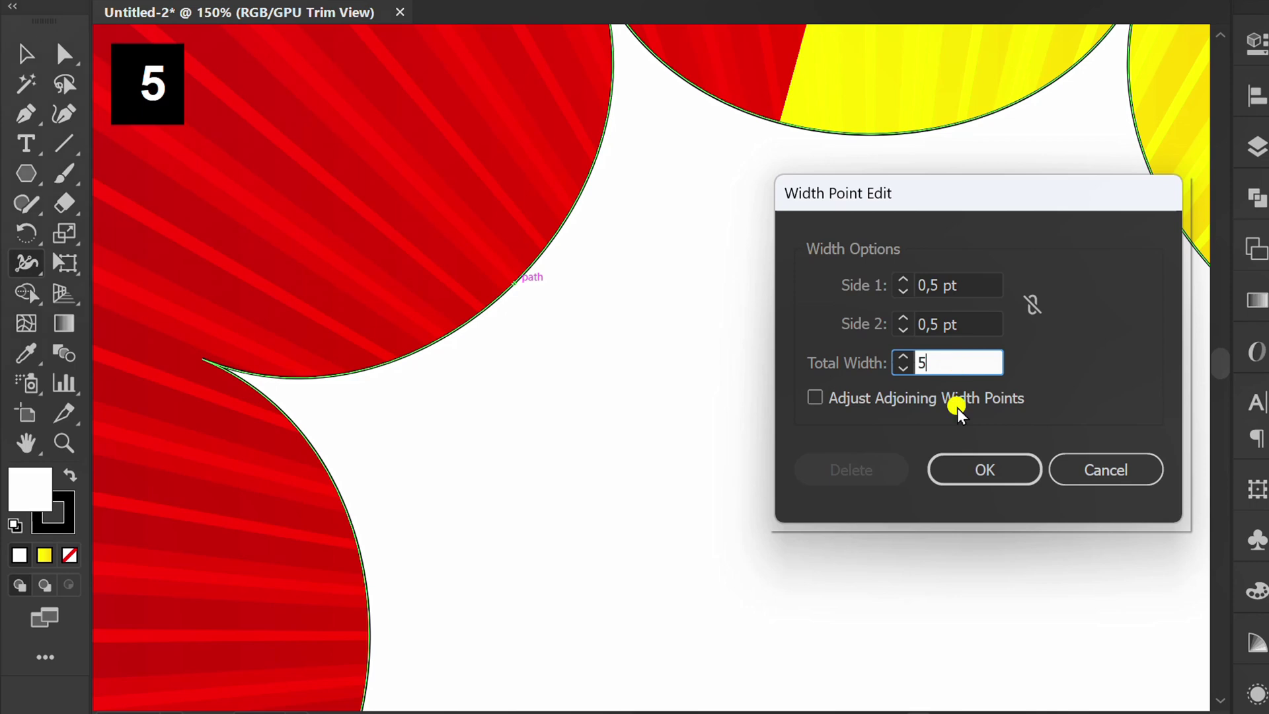
left_click(962, 470)
scroll(773, 298, "down", 2, "alt")
scroll(657, 292, "up", 4, "alt")
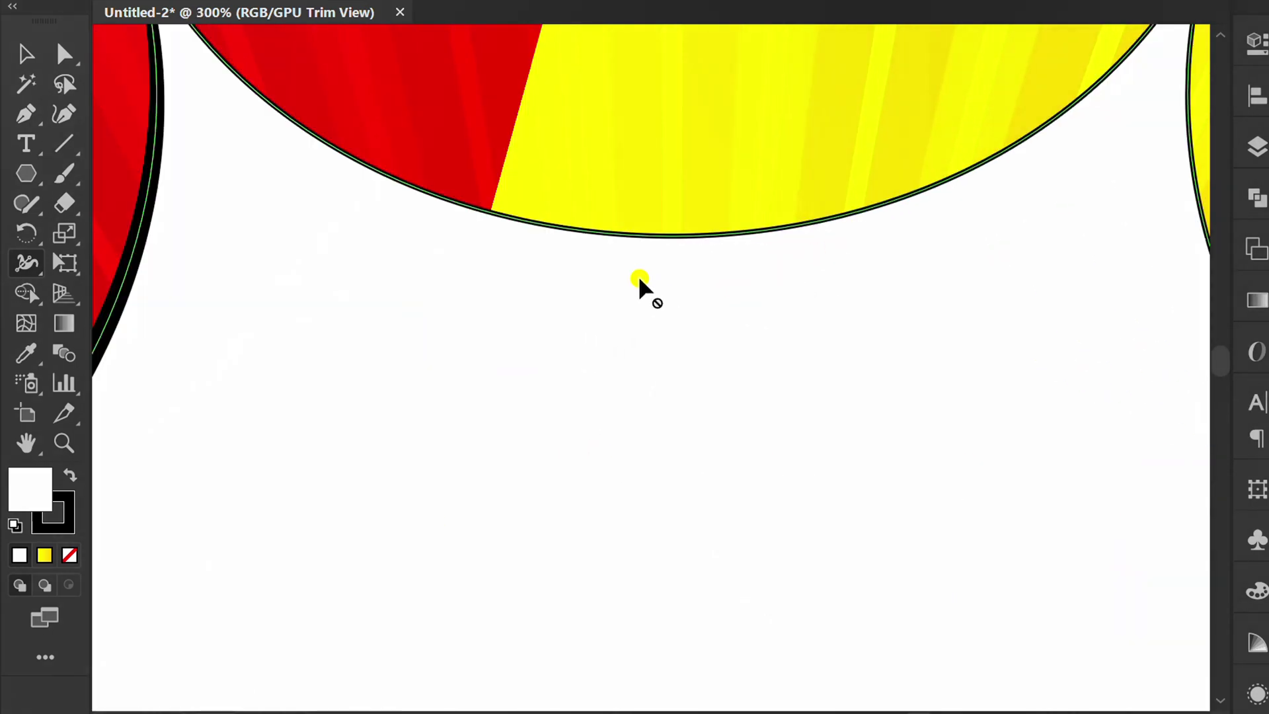
double_click(663, 237)
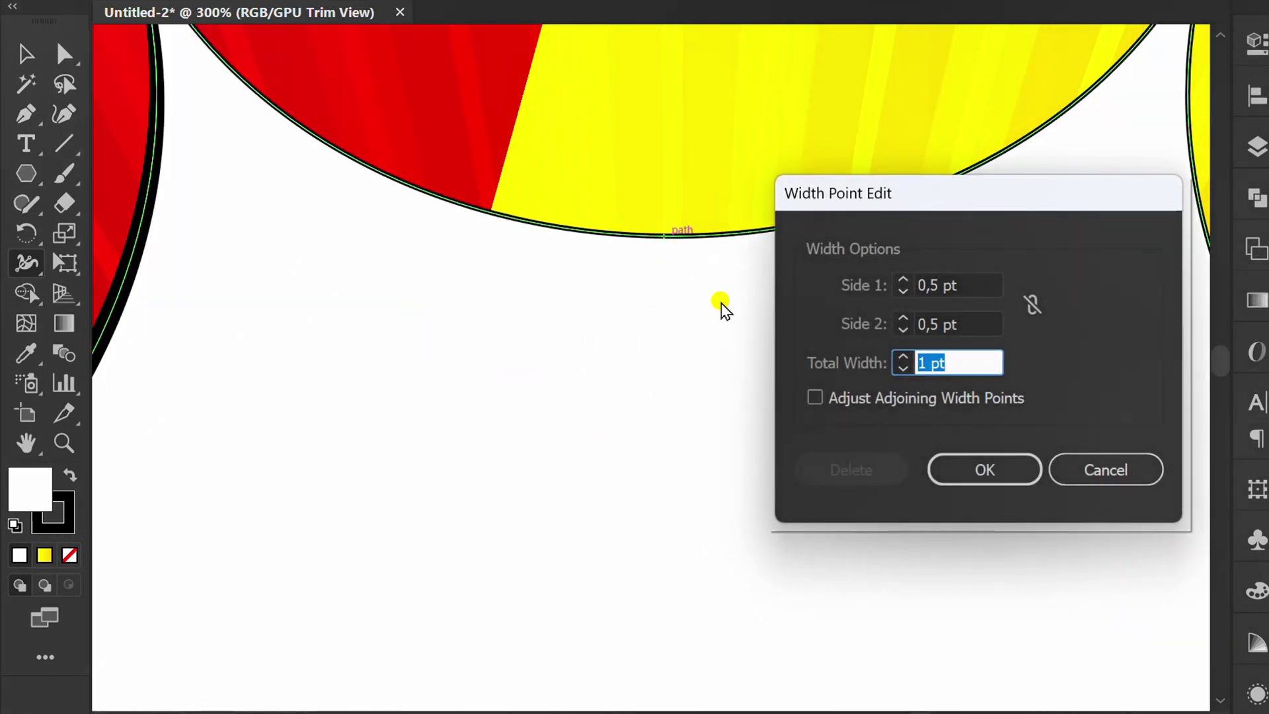
type("5")
left_click(983, 470)
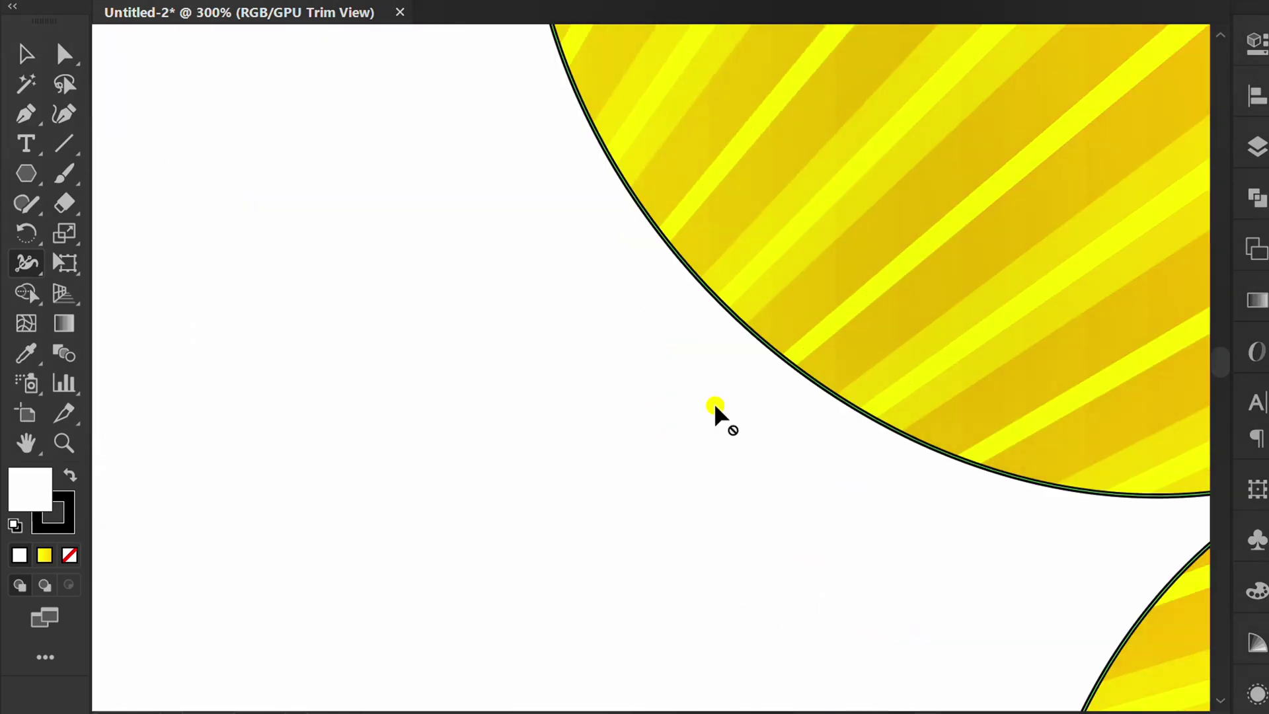
double_click(727, 312)
type("5")
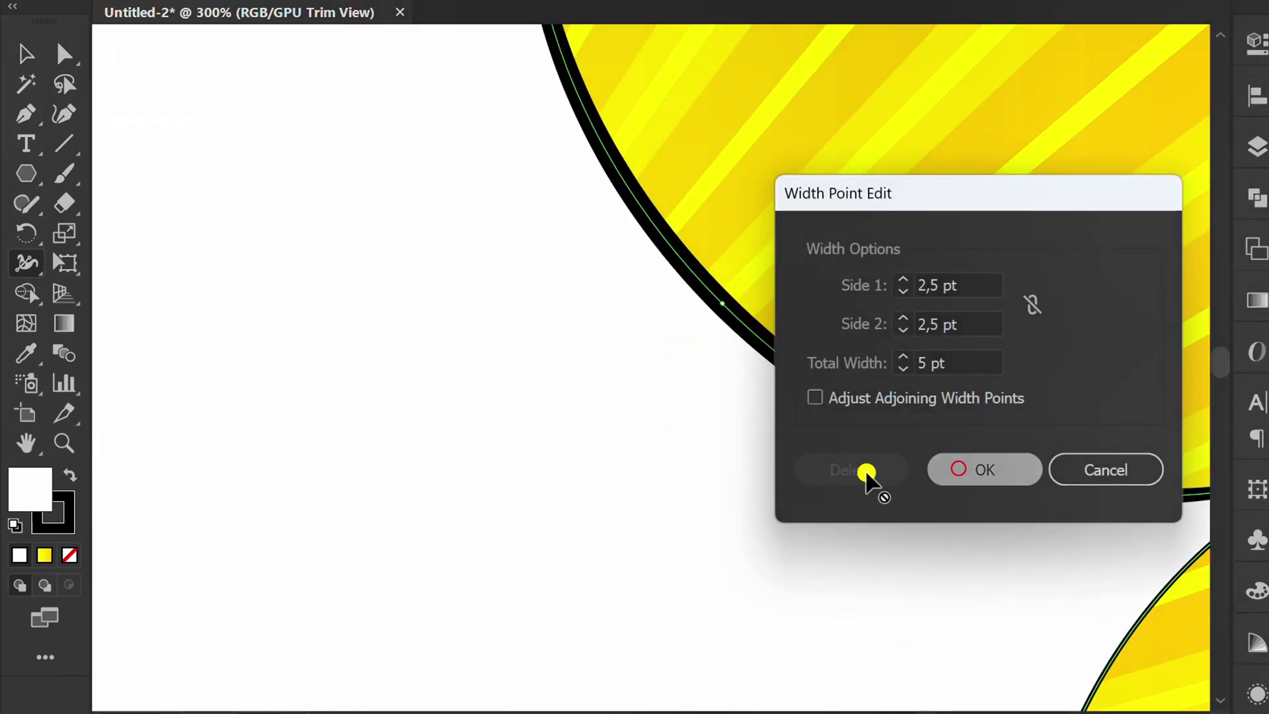
left_click(959, 470)
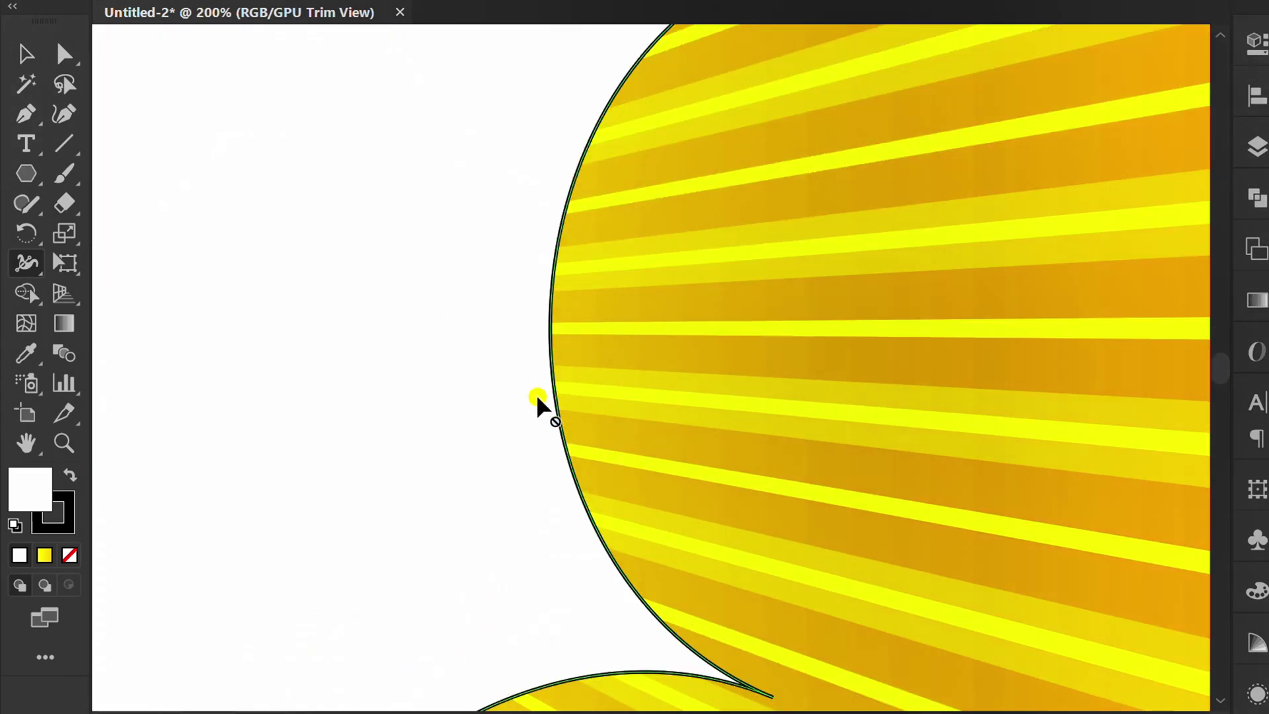
double_click(556, 334)
type("5")
left_click(951, 466)
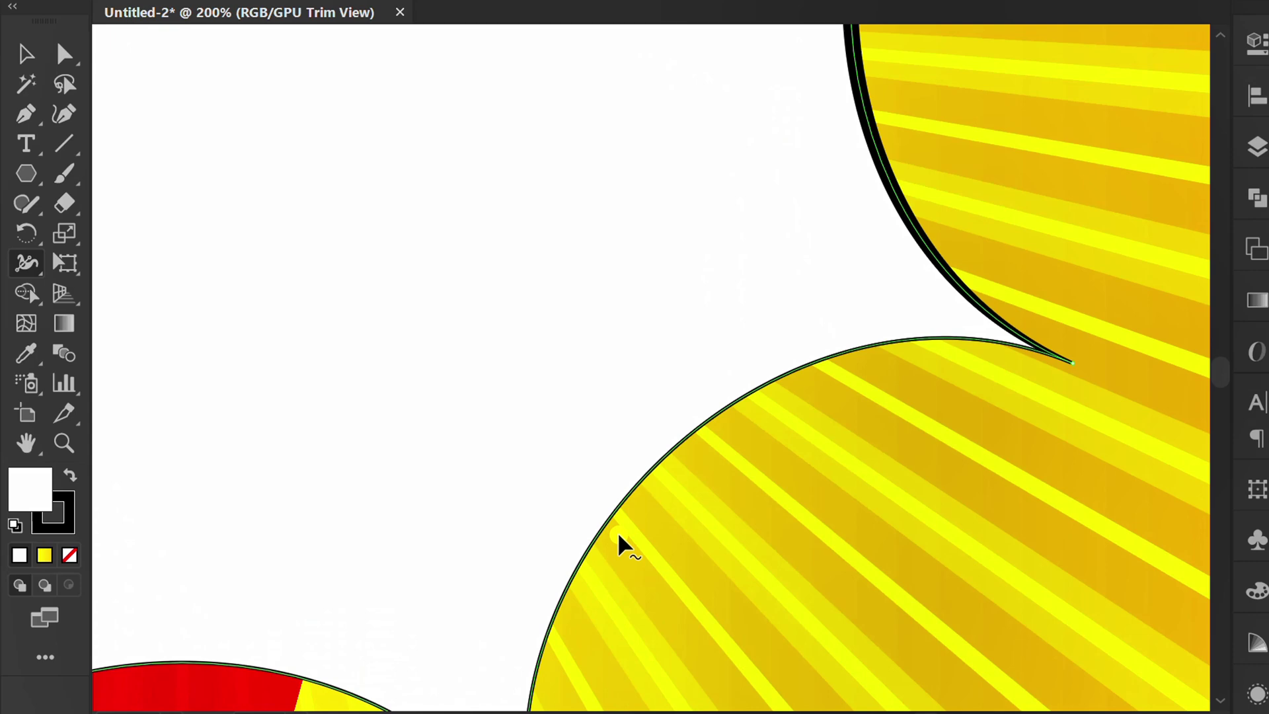
- Set 5 pt outline width on the remaining four curves, including the red and left ones
double_click(629, 510)
type("5")
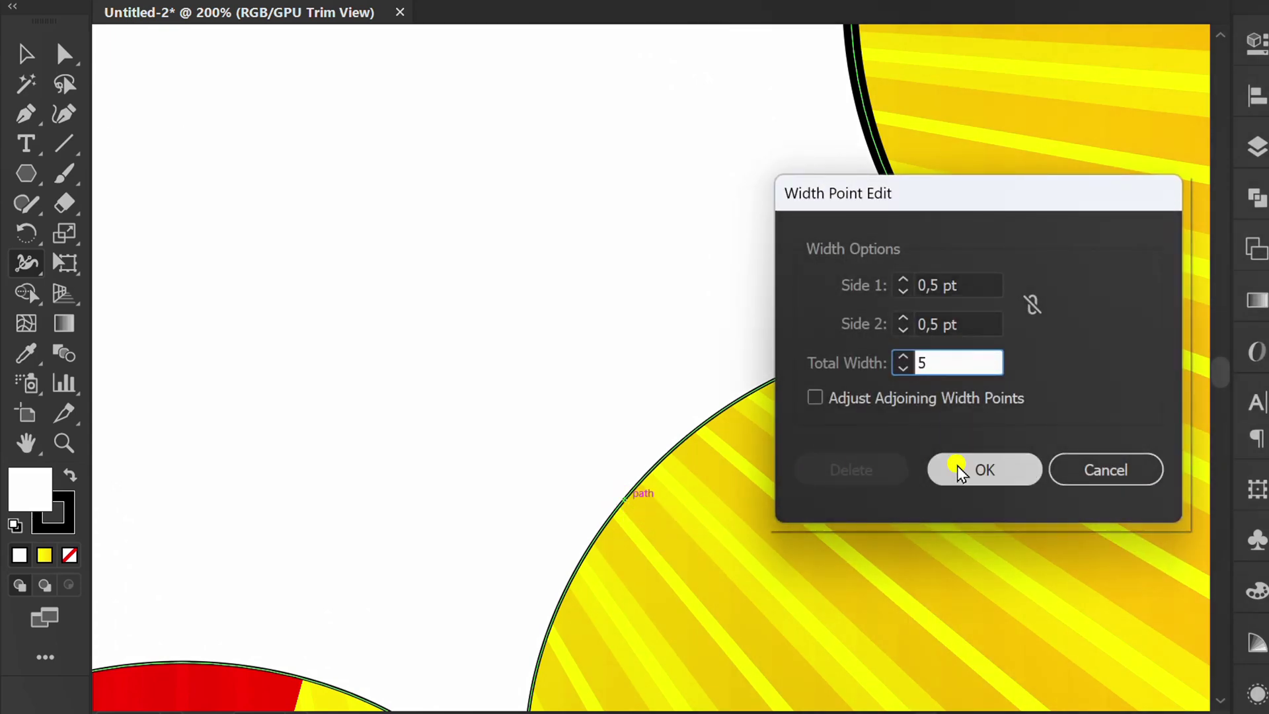
left_click(963, 470)
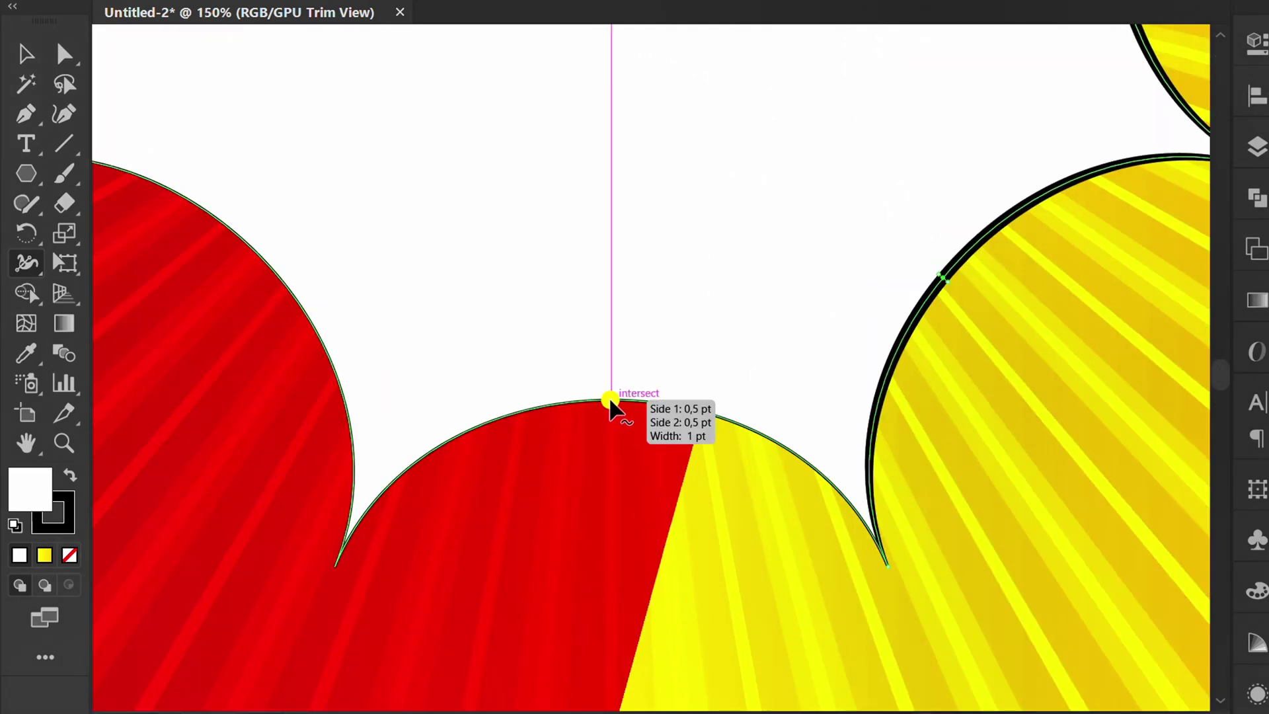
double_click(610, 400)
type("5")
left_click(959, 463)
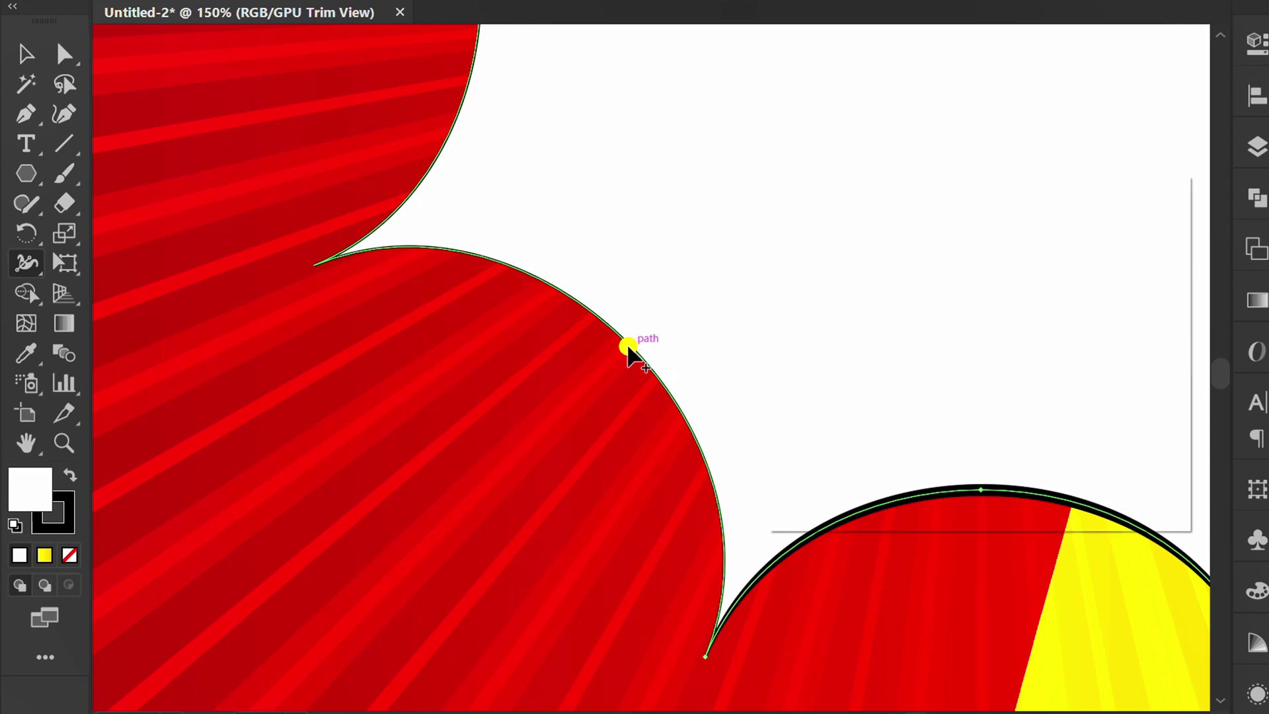
double_click(629, 342)
type("5")
key("Return")
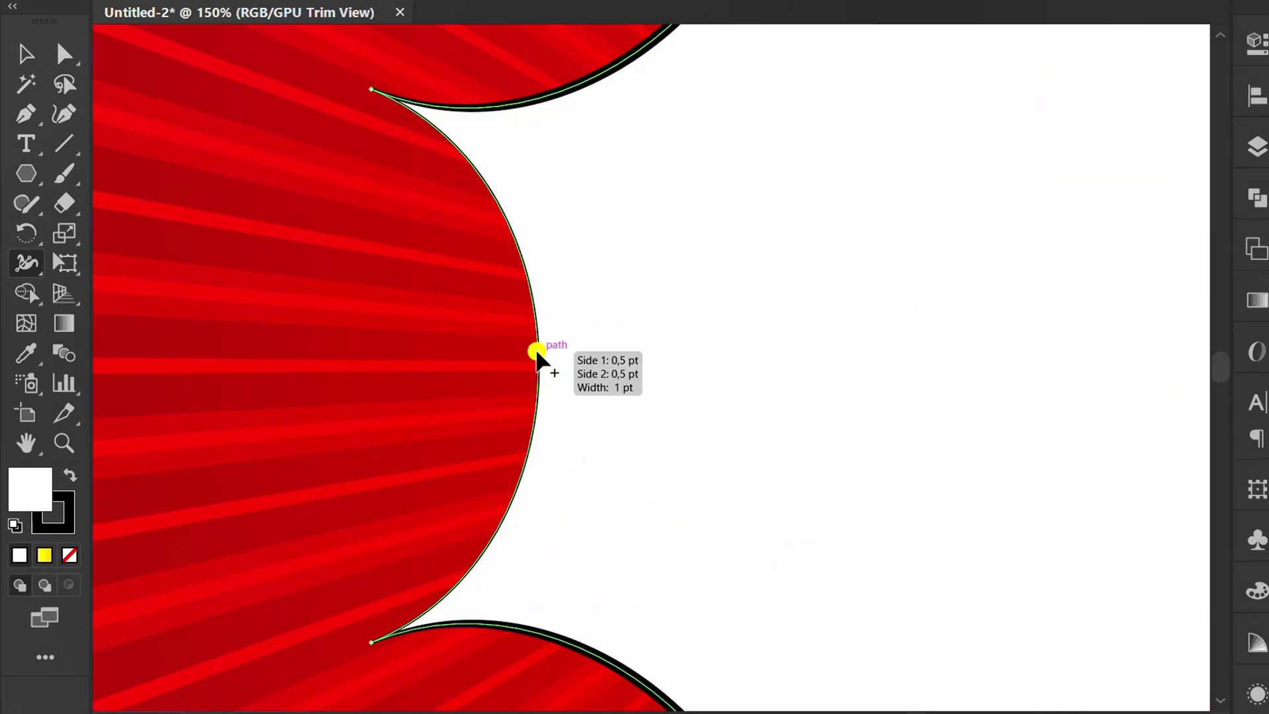
double_click(537, 357)
type("5")
left_click(977, 467)
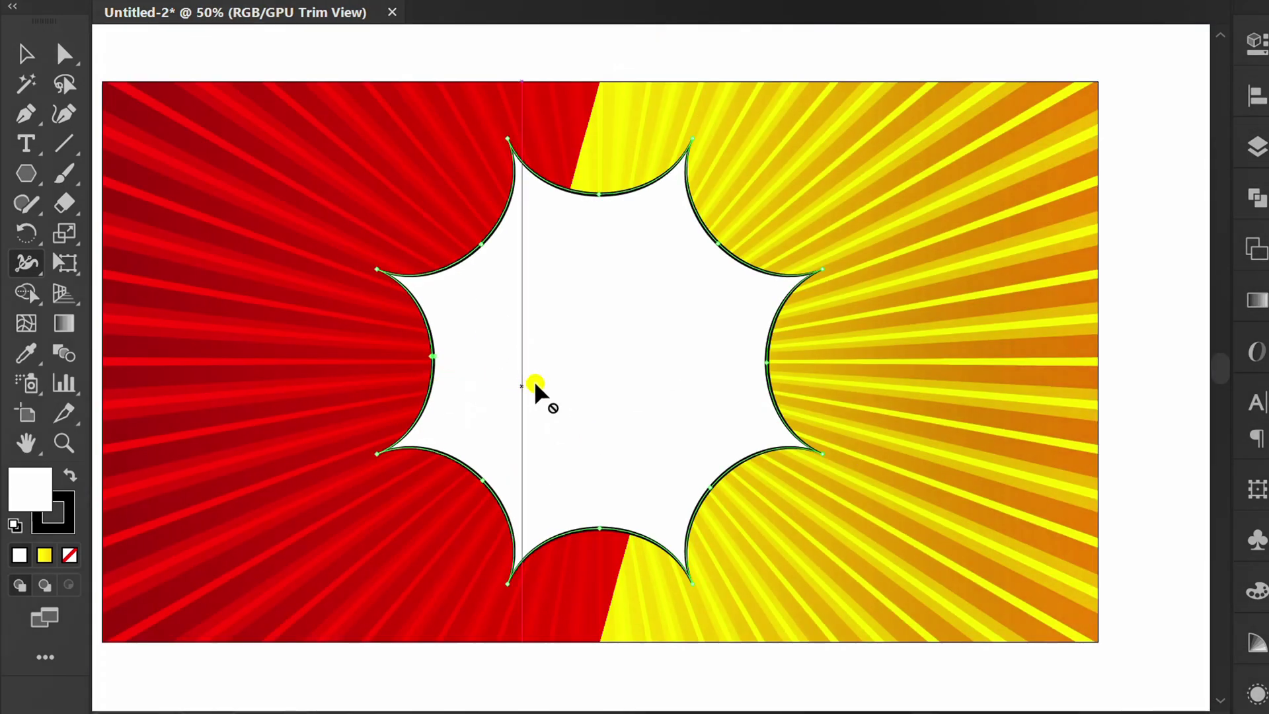
- Select the starburst bubble and lock it with Ctrl+2
key("v")
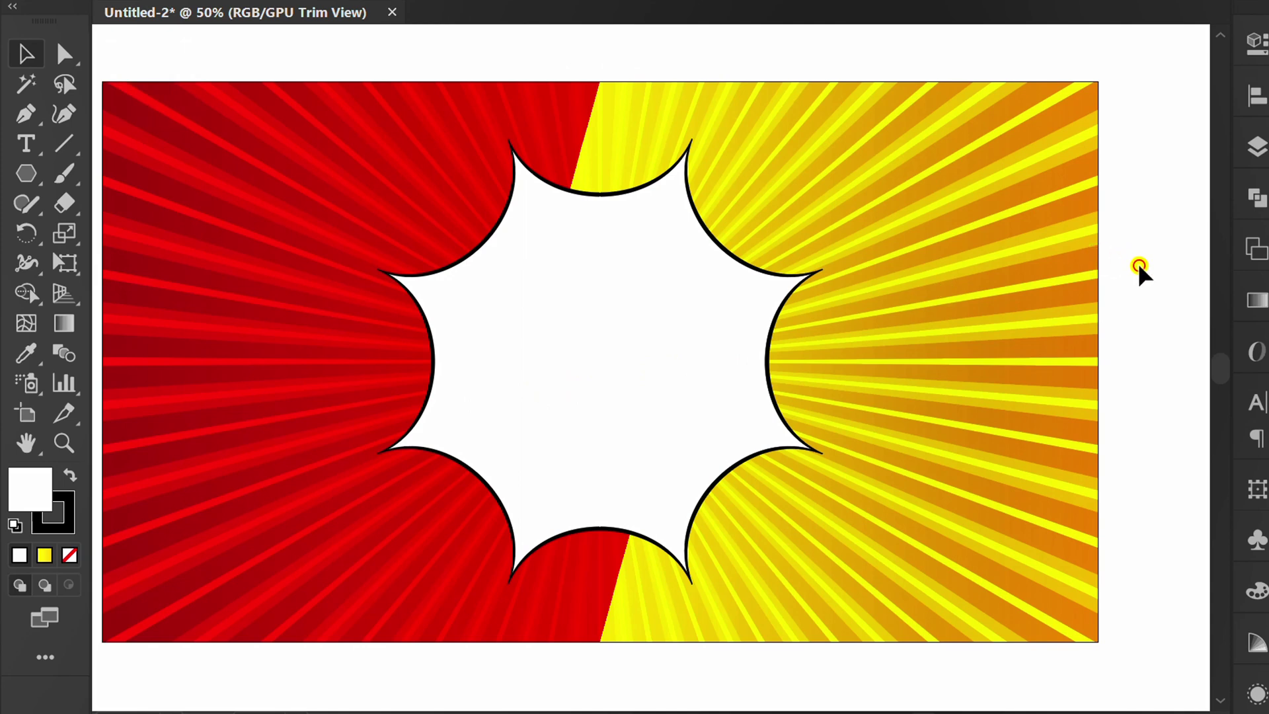
left_click_drag(835, 196, 238, 360)
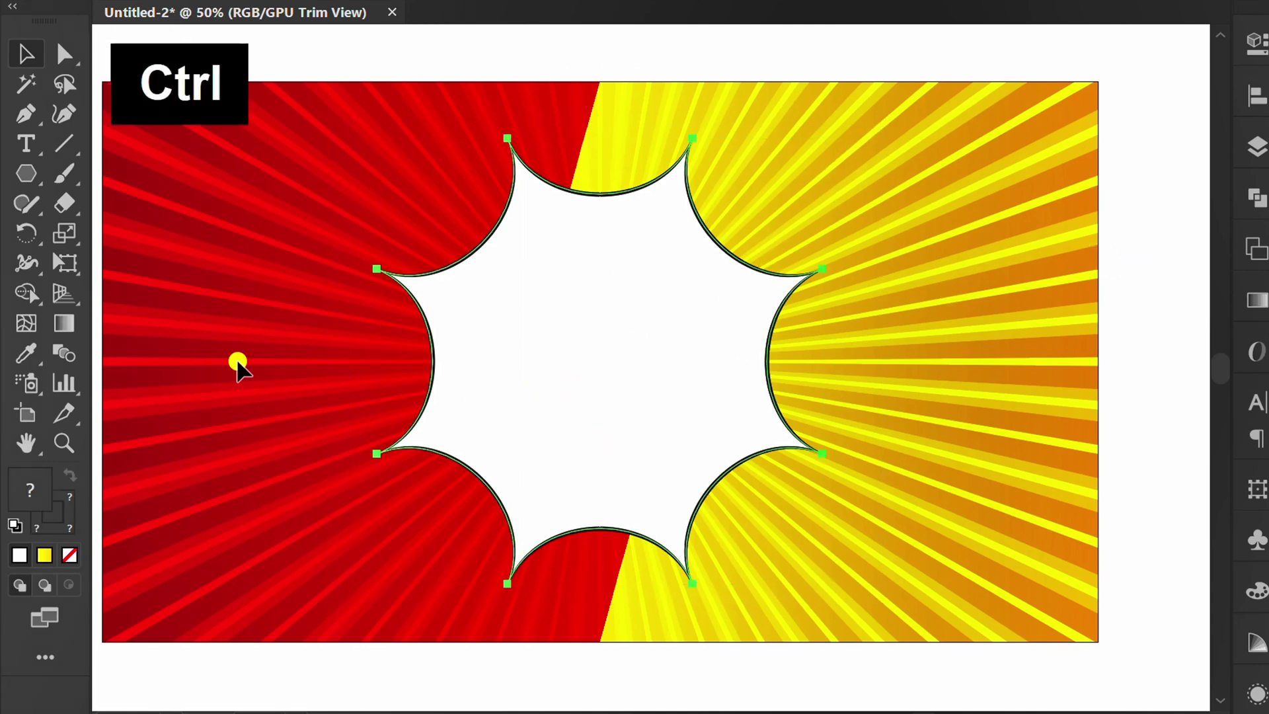
key("ctrl+2")
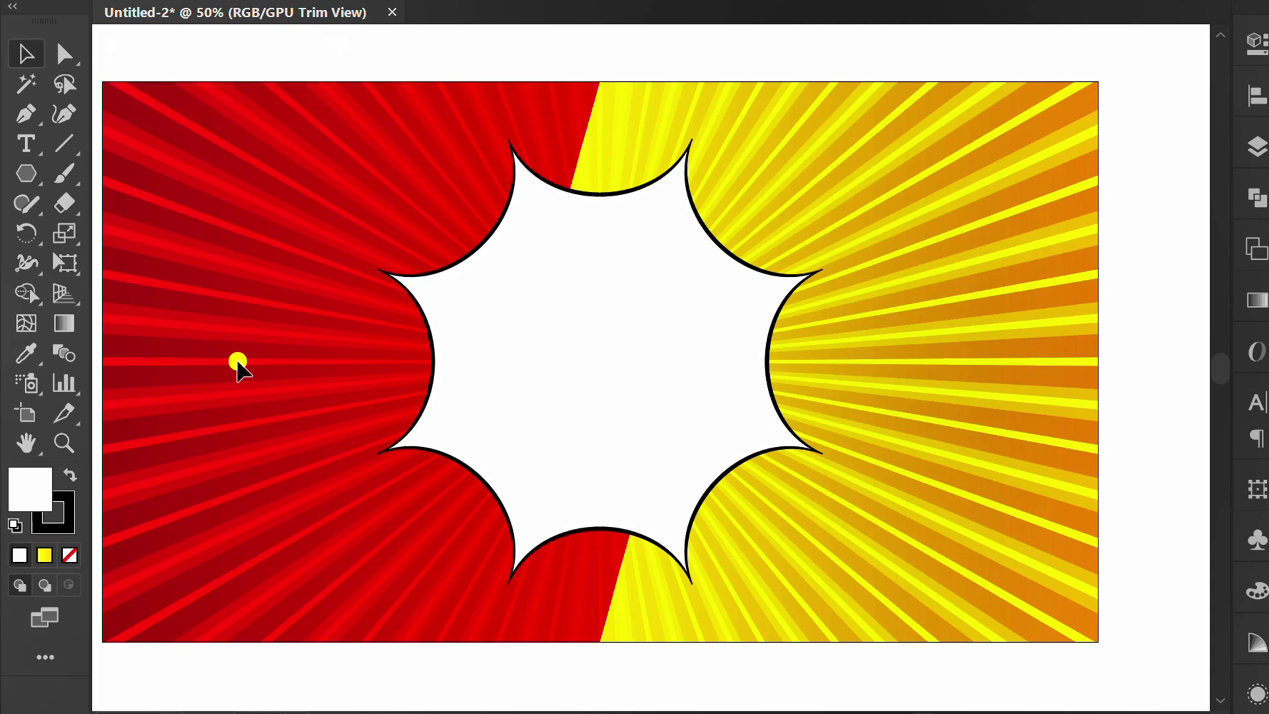
- Place a text object inside the starburst and type 'GET EXTRA' in capitals
key("t")
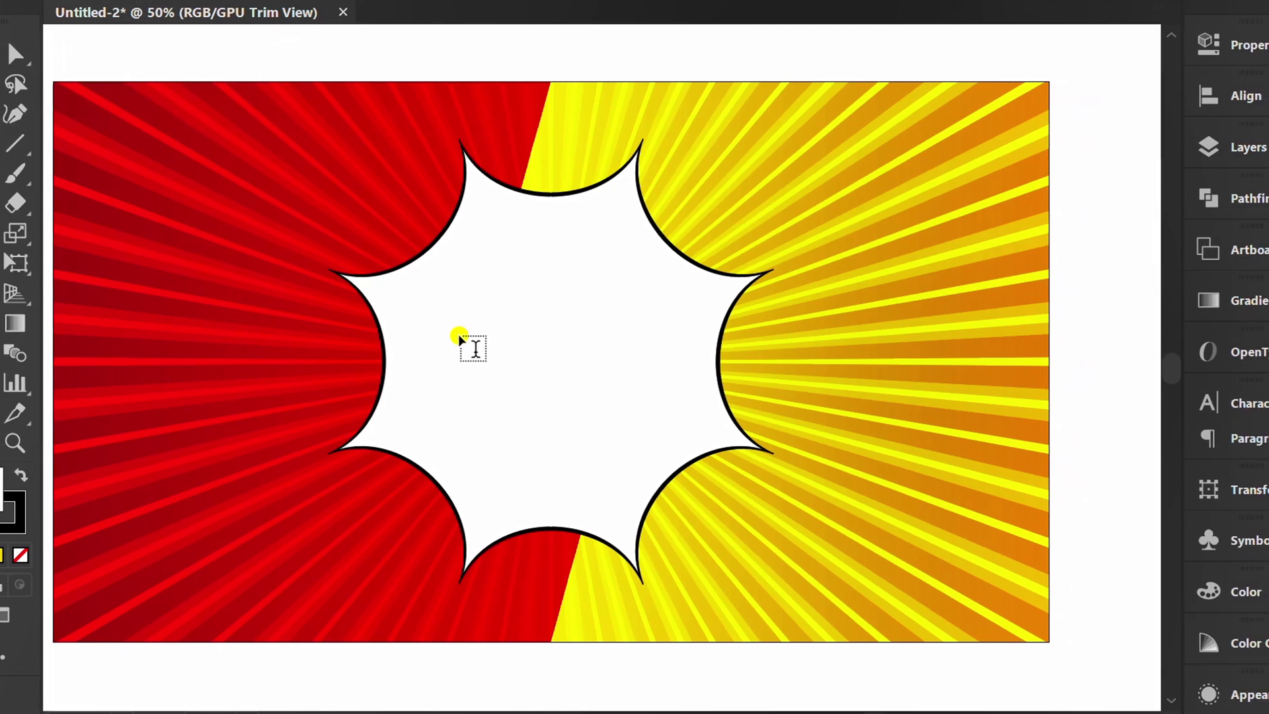
left_click(461, 414)
key("ctrl+equal")
key("ctrl+equal")
key("ctrl+equal")
left_click(1209, 50)
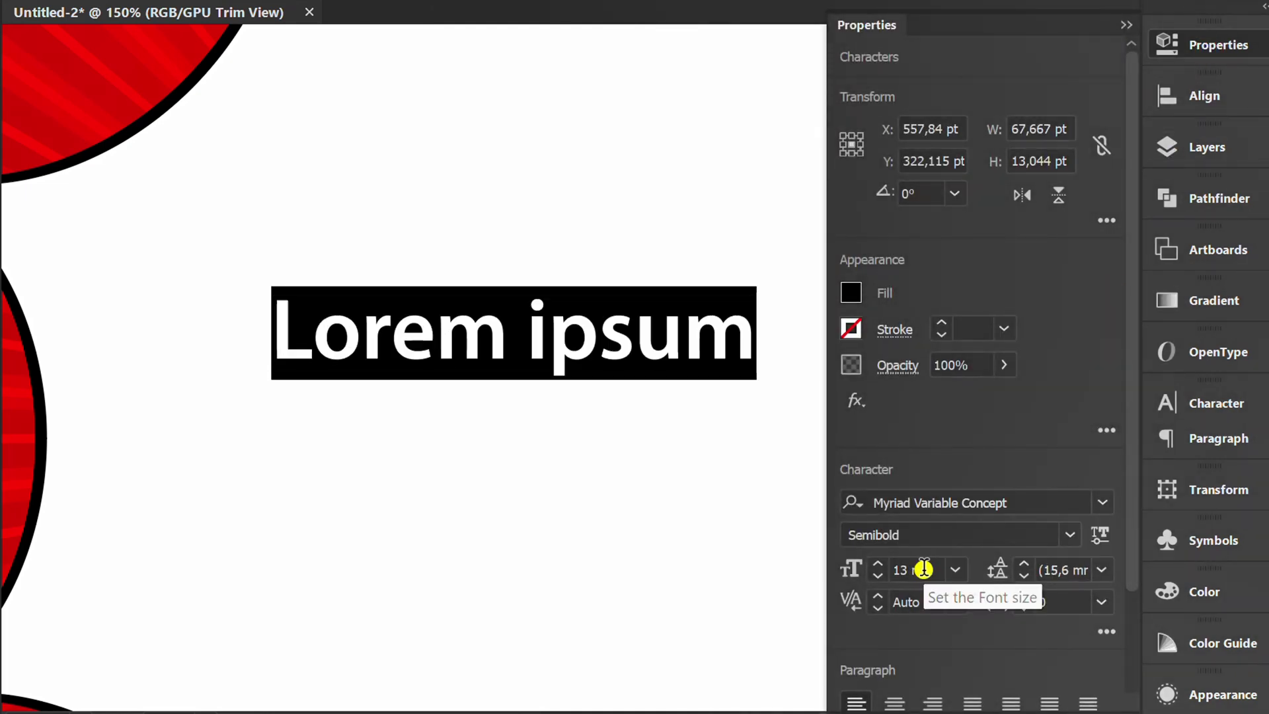
scroll(924, 569, "up", 7)
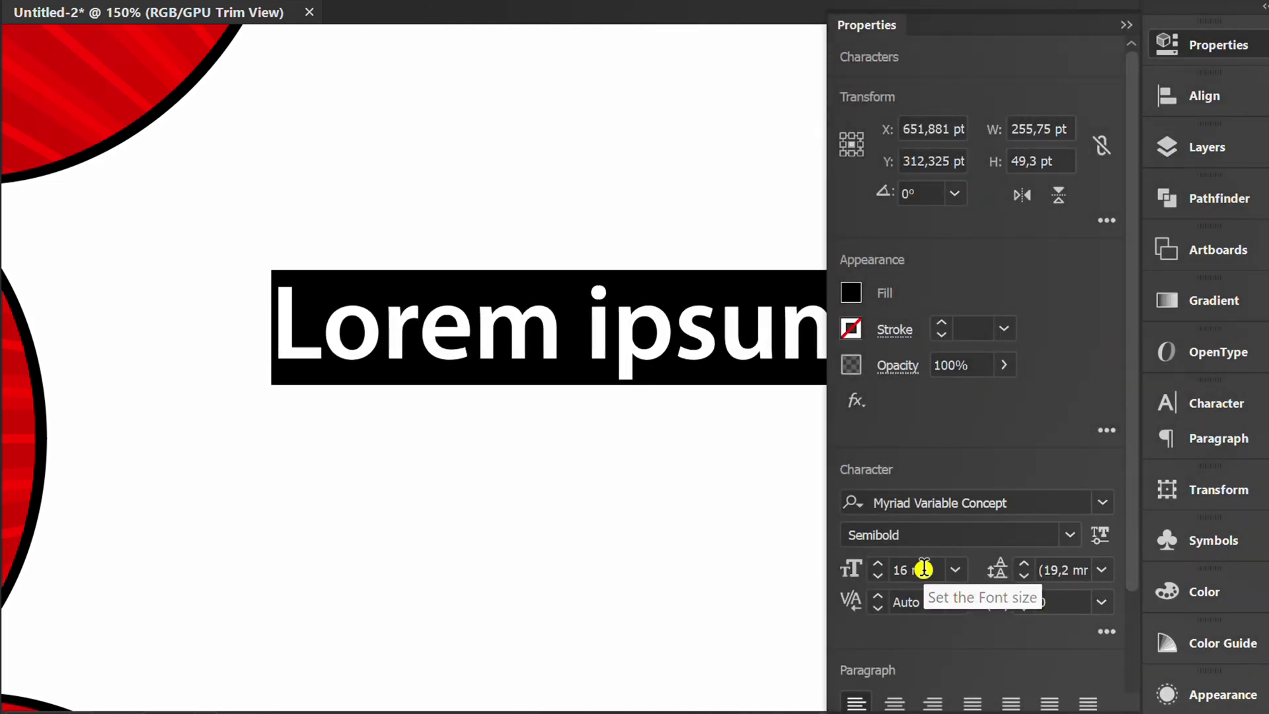
scroll(923, 570, "up", 1)
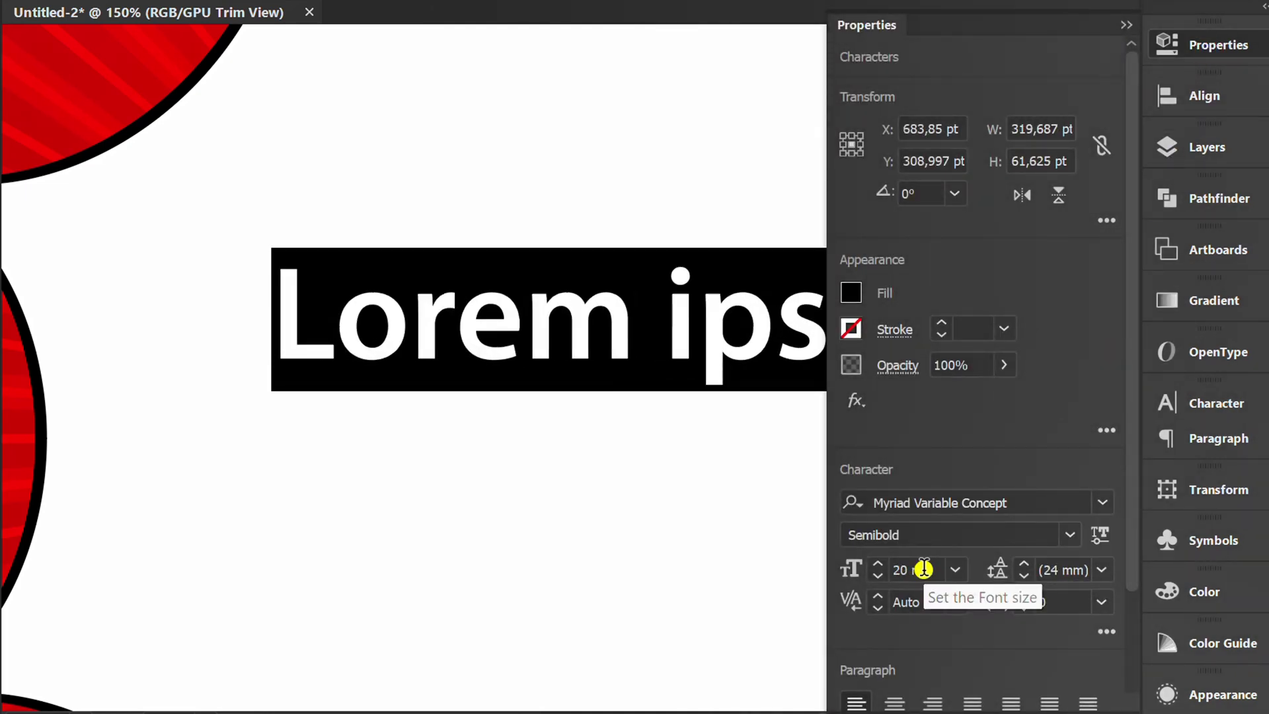
type("Ge")
type("t")
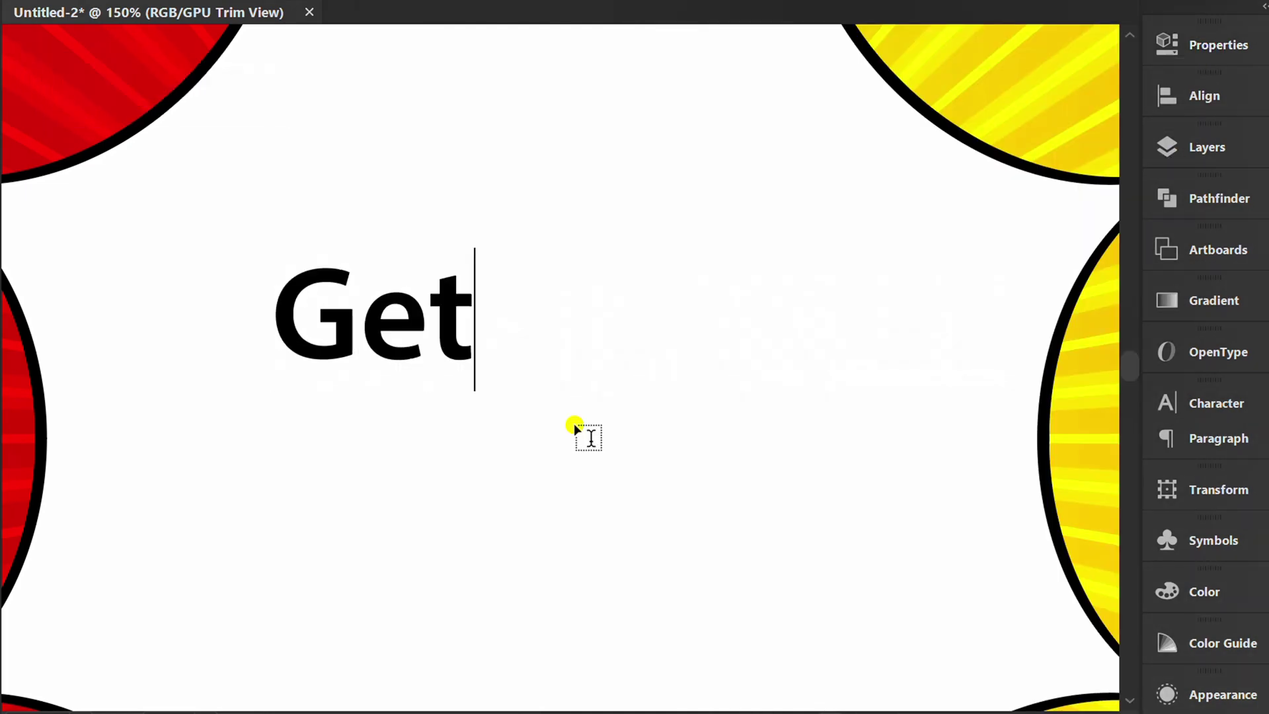
key("BackSpace")
key("BackSpace")
key("Caps_Lock")
type("ET E")
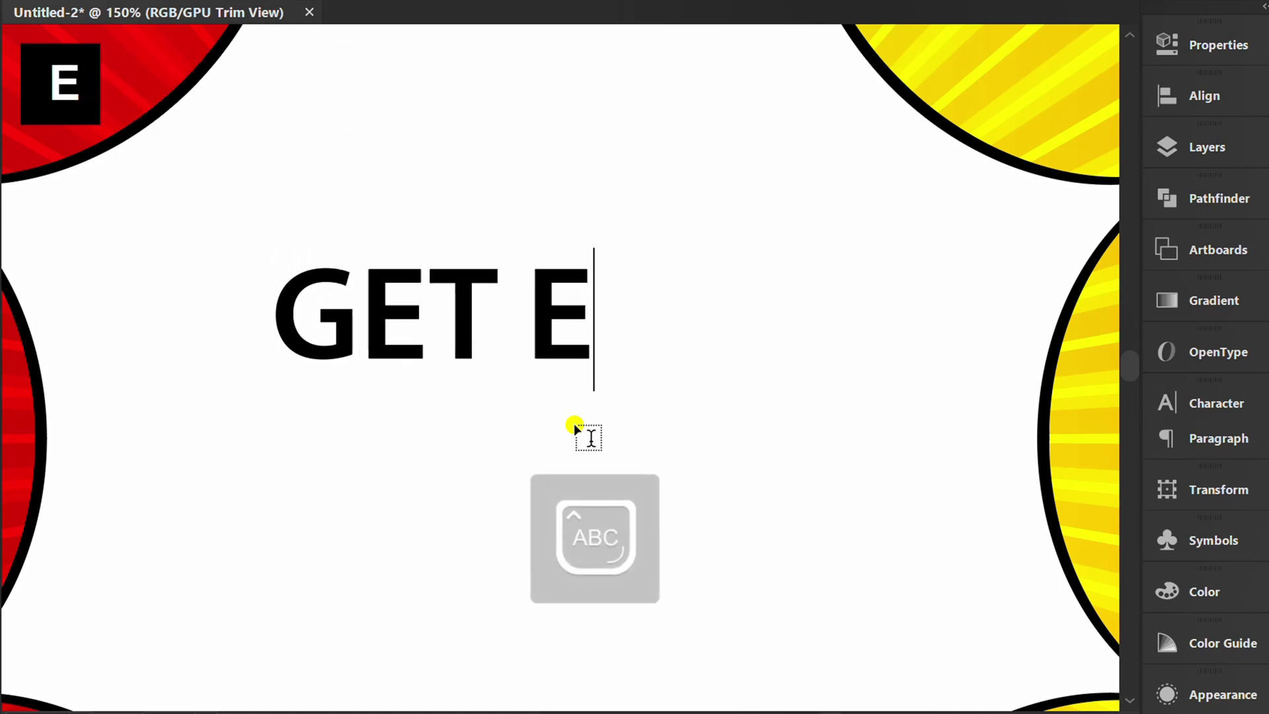
type("XTRA")
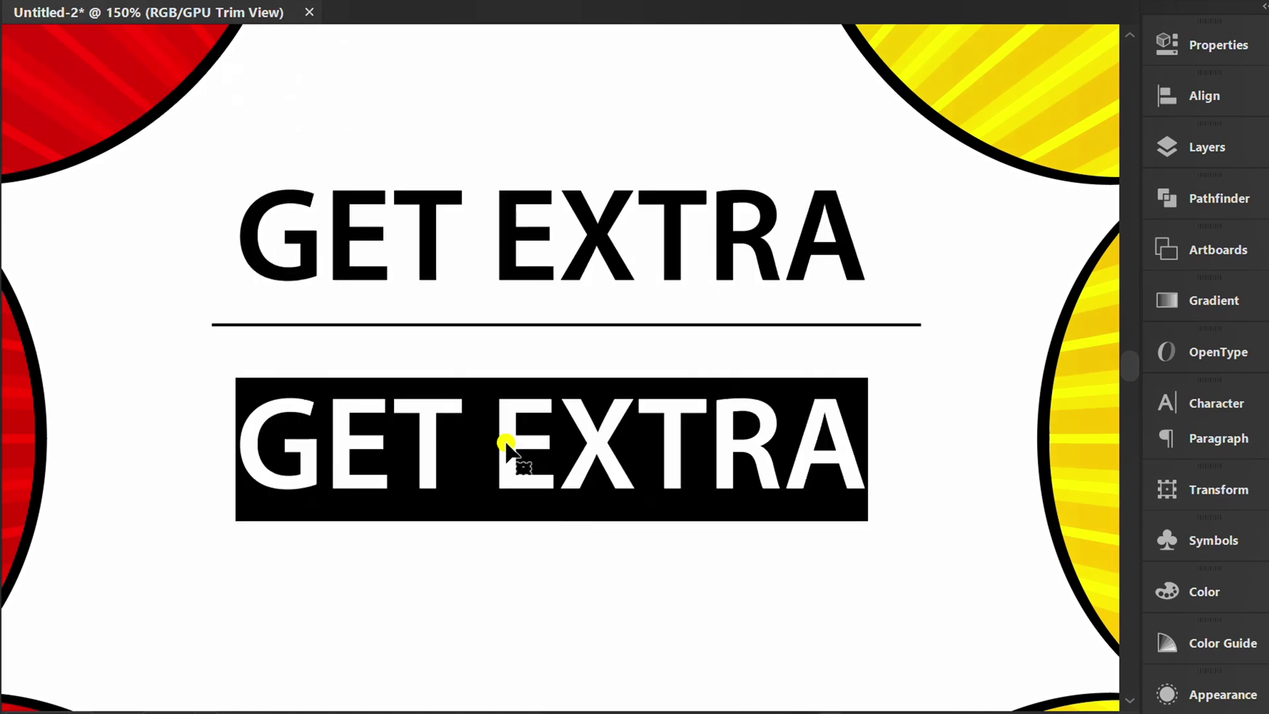
- Add the '40%' and 'OFF' lines, centre each horizontally, and enlarge the 40%
type("40%")
key("Escape")
left_click(1205, 96)
left_click(916, 139)
left_click(1095, 79)
left_click(1204, 44)
scroll(927, 572, "up", 6)
scroll(928, 573, "up", 2)
key("Escape")
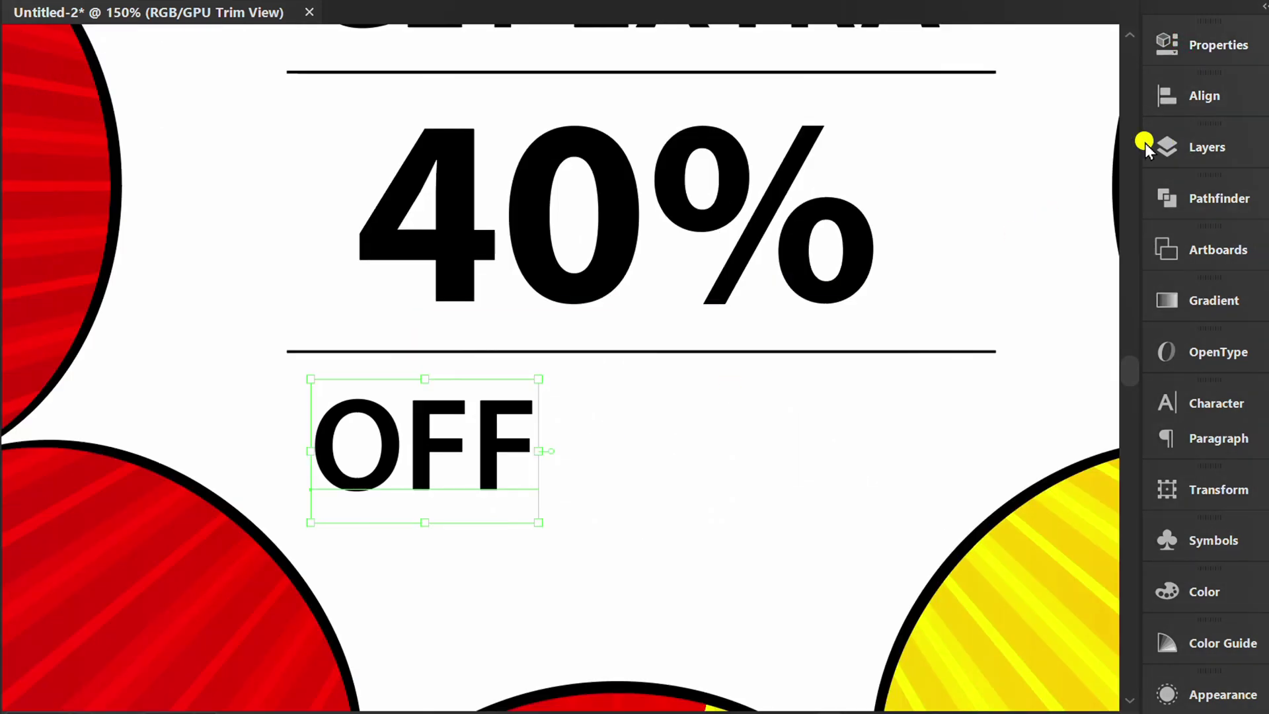
left_click(1173, 99)
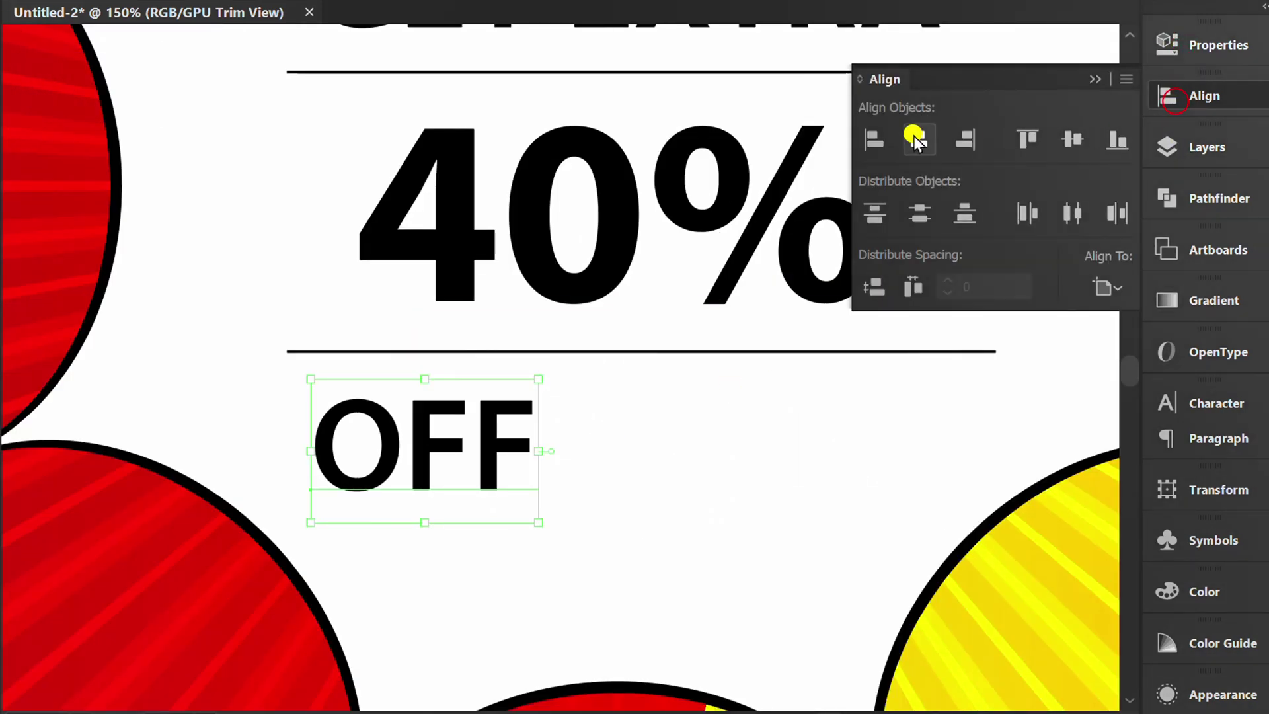
left_click(924, 139)
left_click(1095, 80)
left_click(736, 549)
key("ctrl+1")
- Group the three text lines and dividers and scale the group up from its centre
left_click_drag(749, 93, 476, 538)
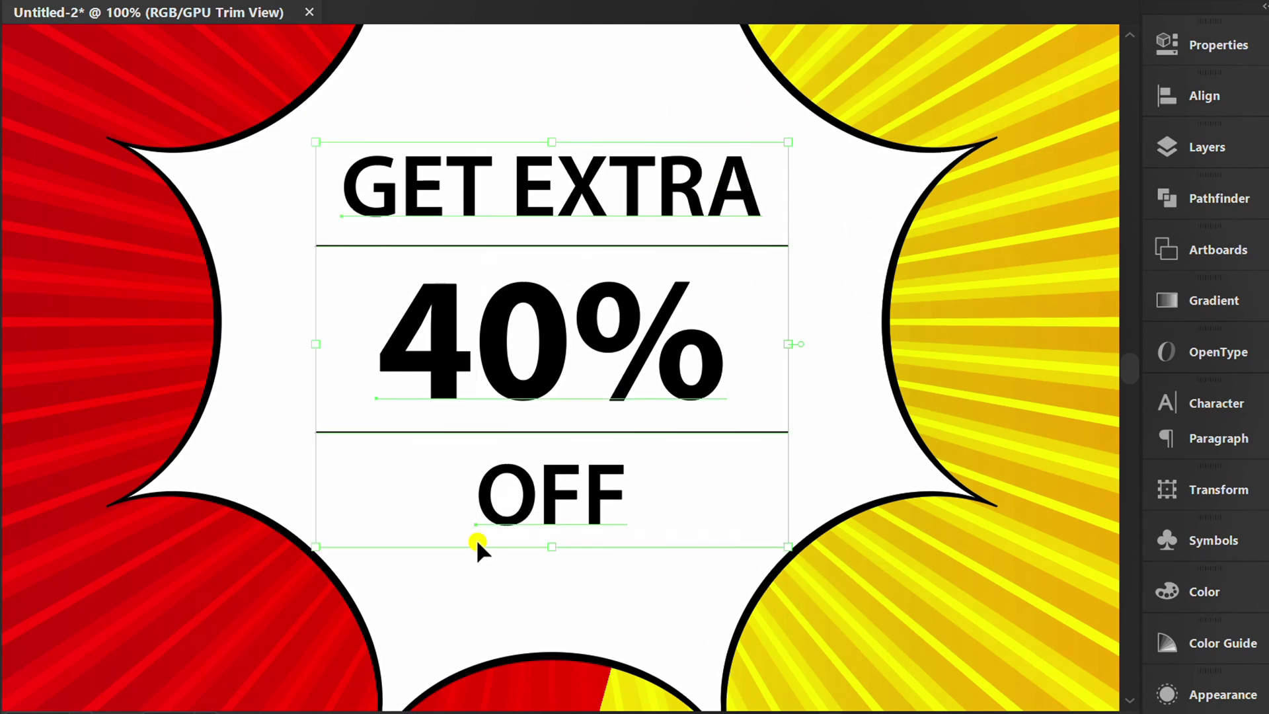
right_click(408, 322)
left_click(495, 476)
left_click_drag(786, 550, 809, 580)
key("ctrl+minus")
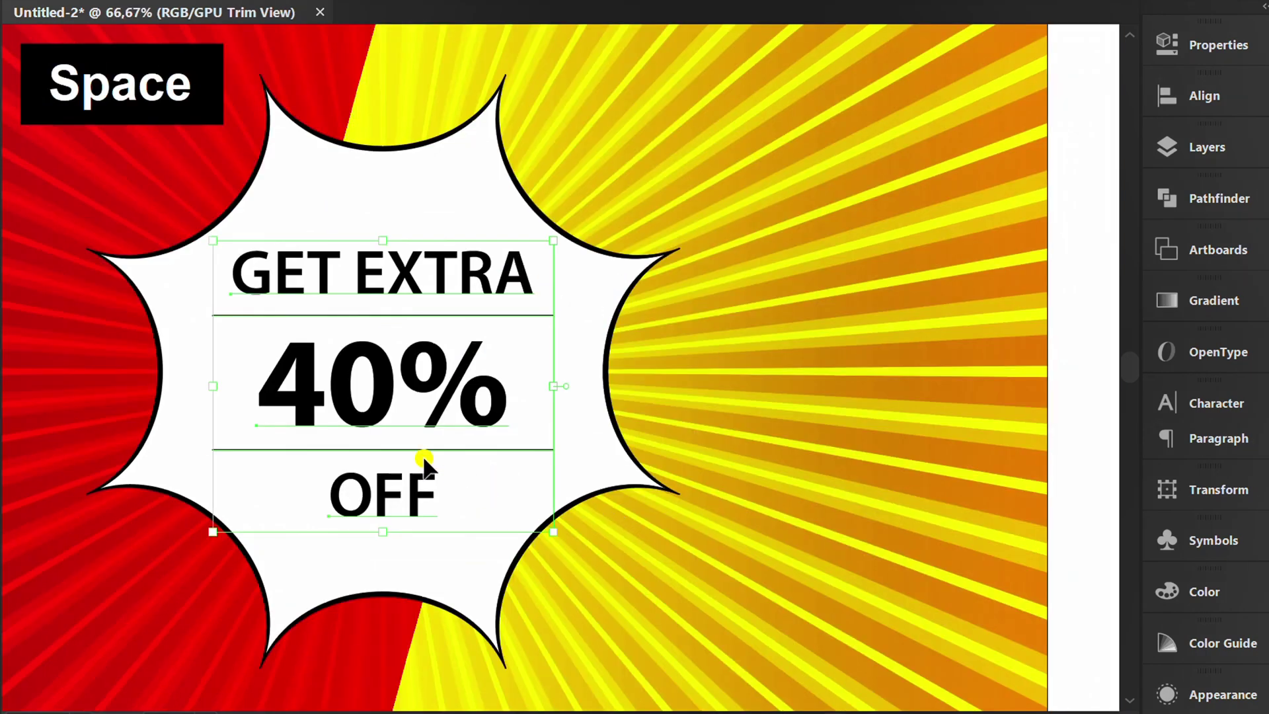
- Shear the text group by -10° on the vertical axis with Transform > Shear
right_click(336, 386)
mouse_move(490, 237)
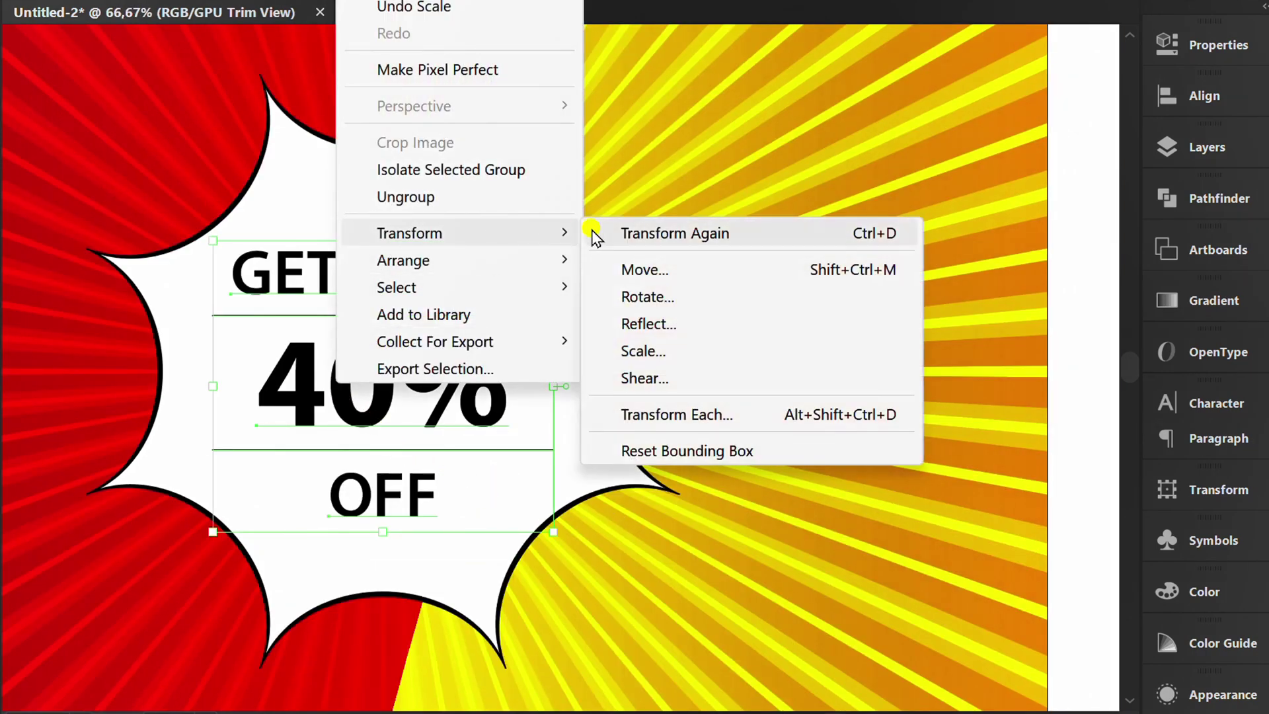
left_click(653, 381)
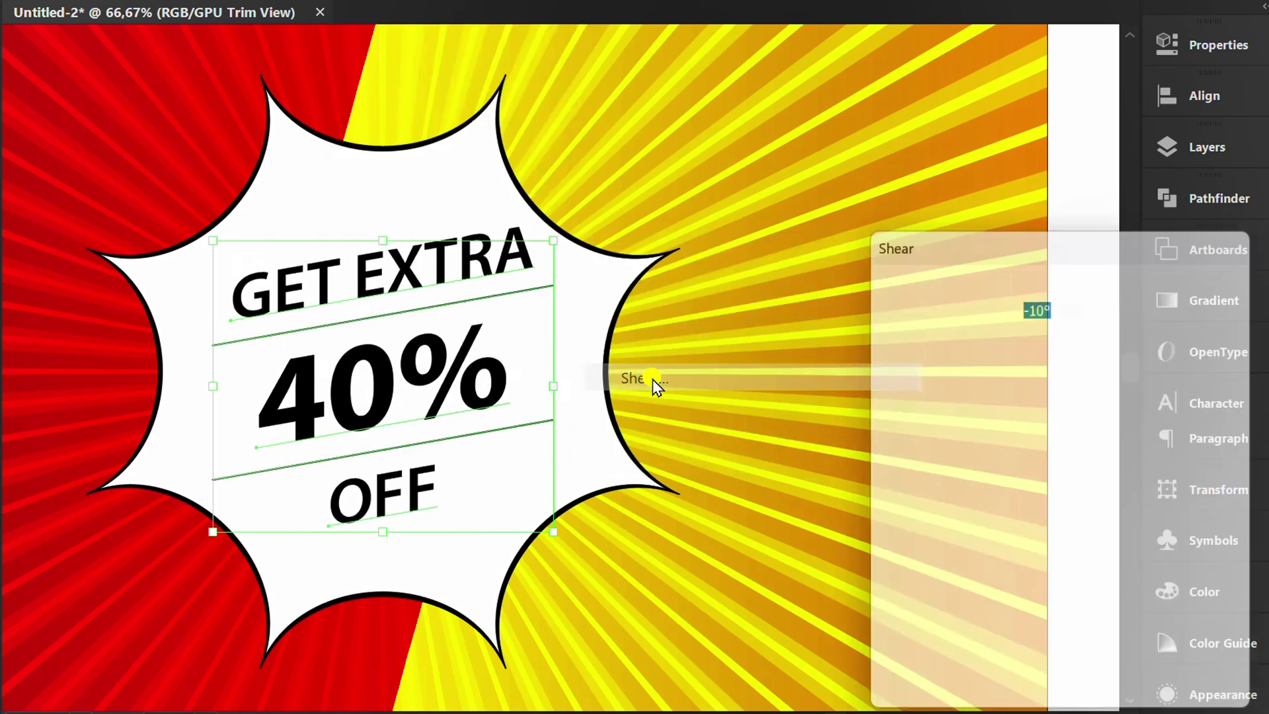
left_click_drag(1045, 229, 847, 116)
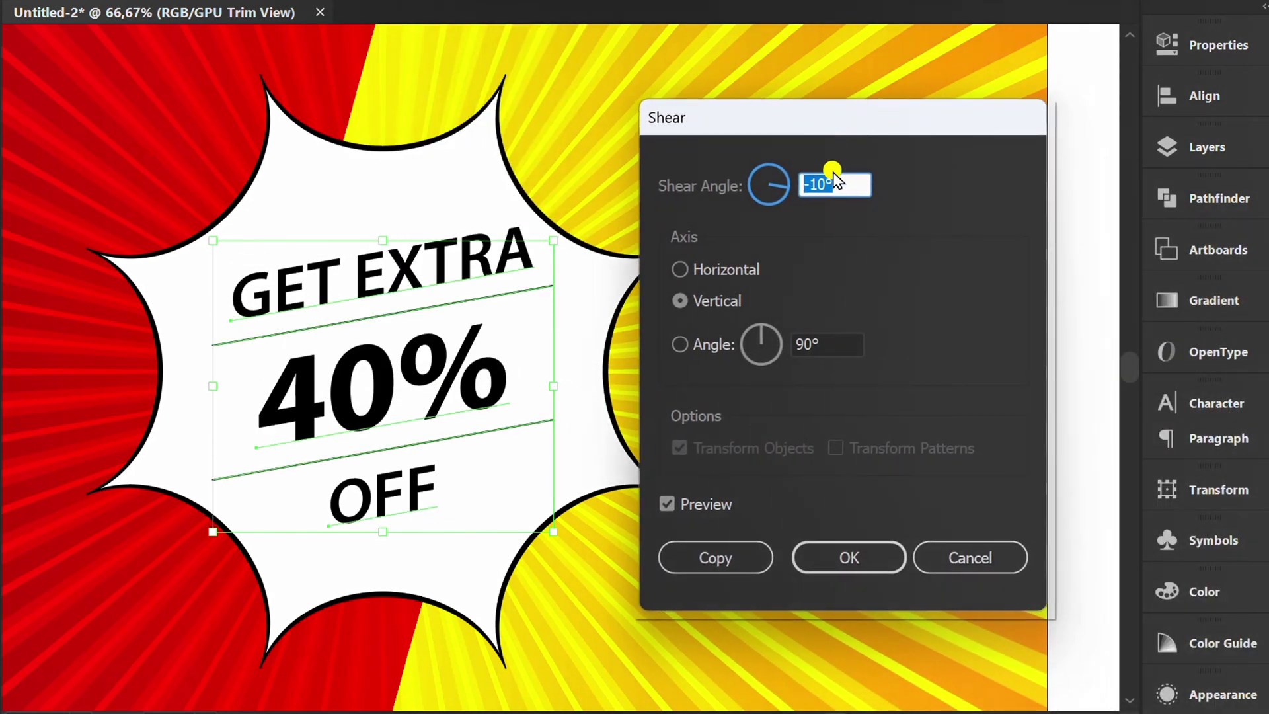
left_click(678, 301)
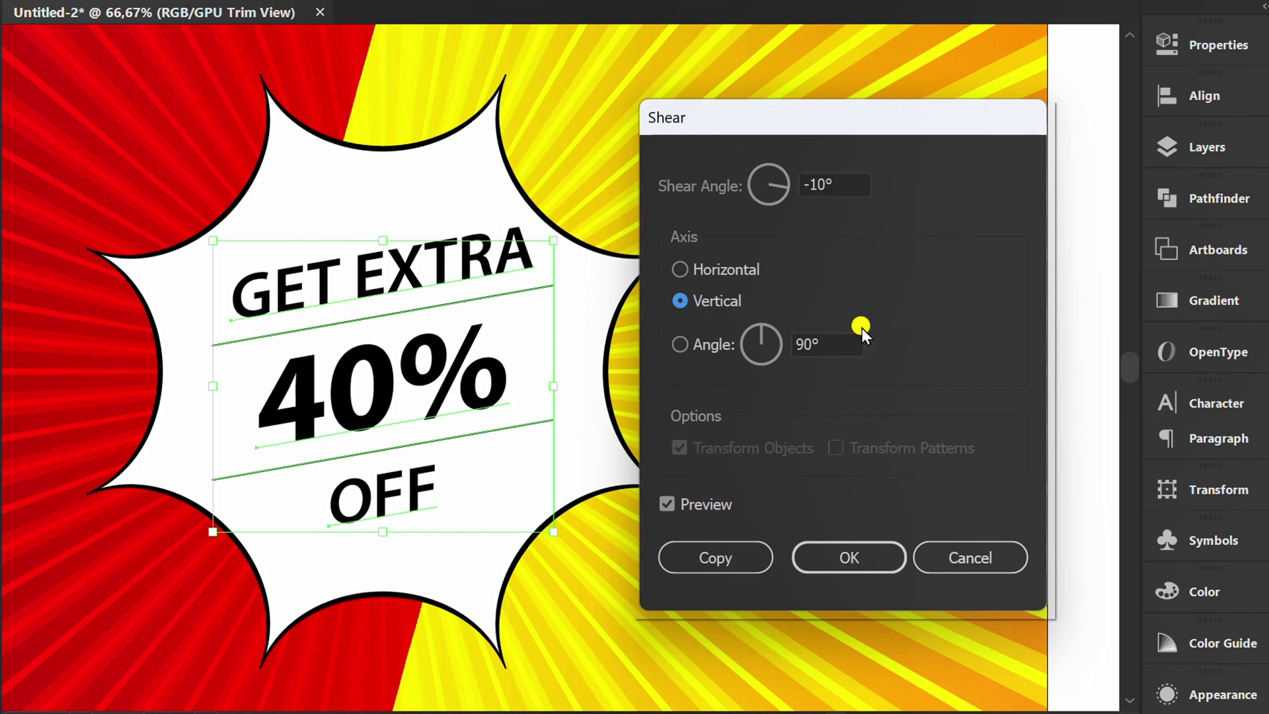
left_click(848, 561)
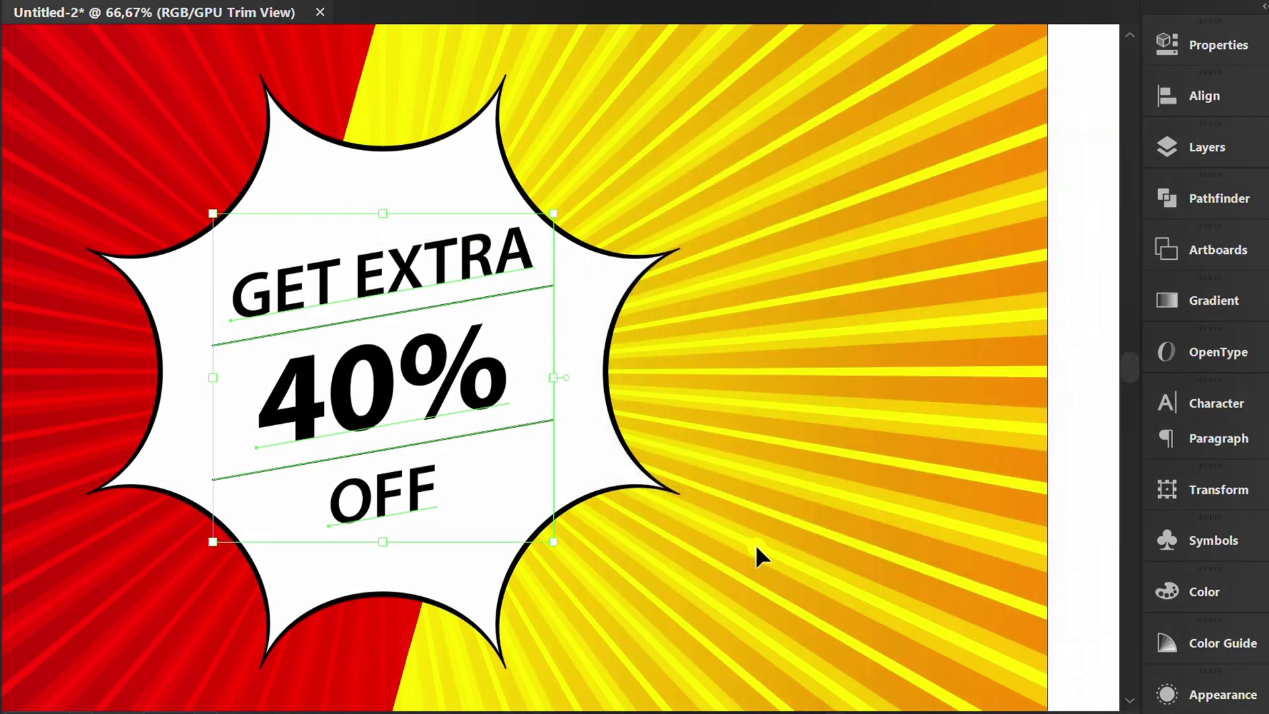